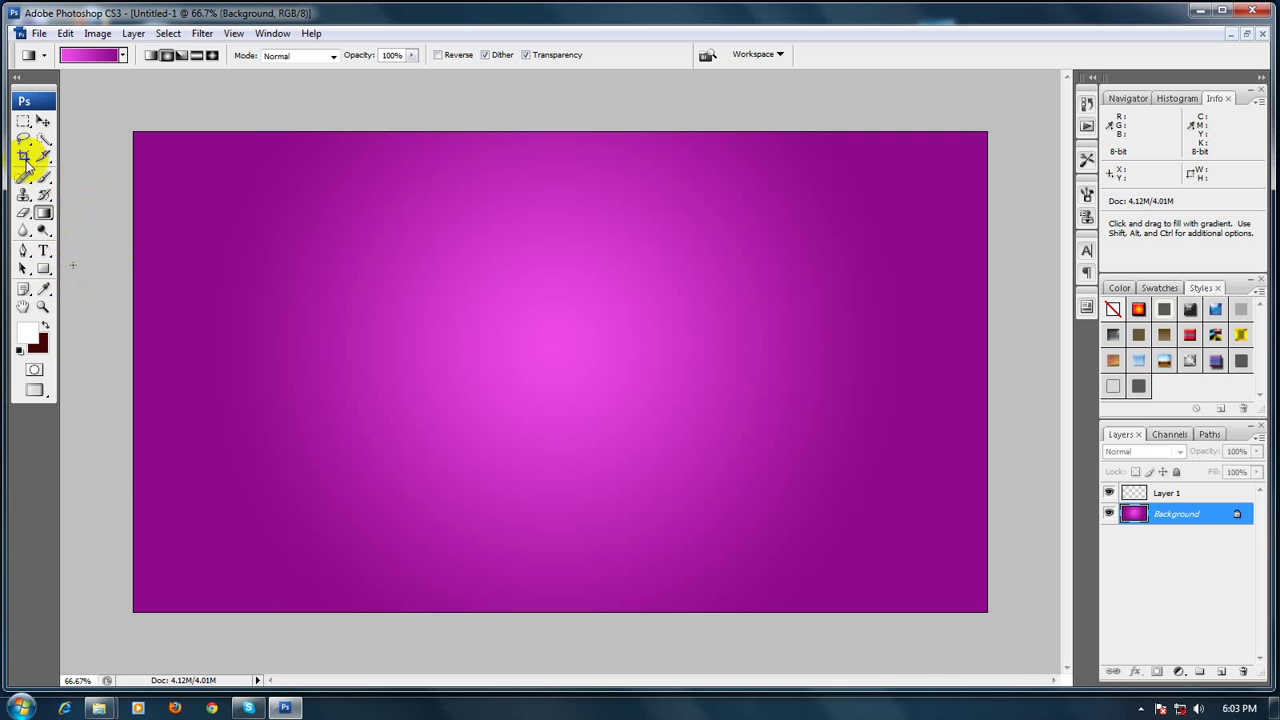
Create a new document 500 pixels wide and 500 pixels high at 72 pixels/inch with a white background
click(40, 34)
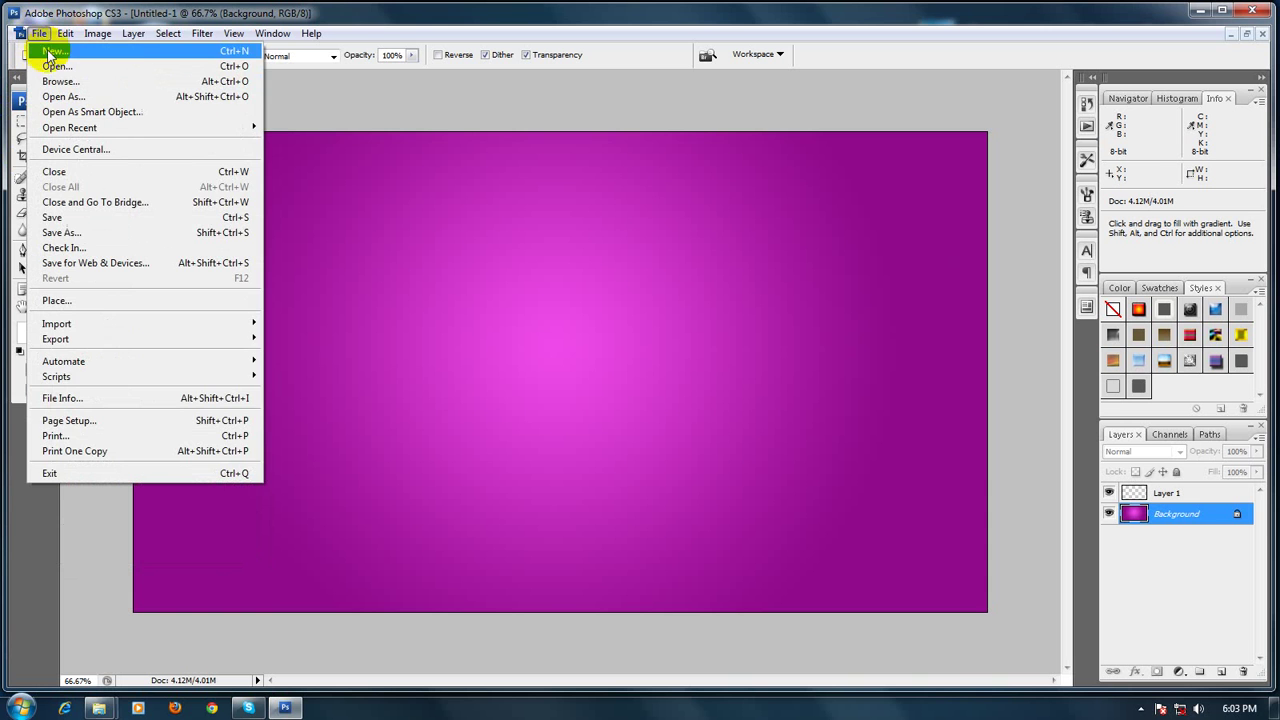
click(50, 53)
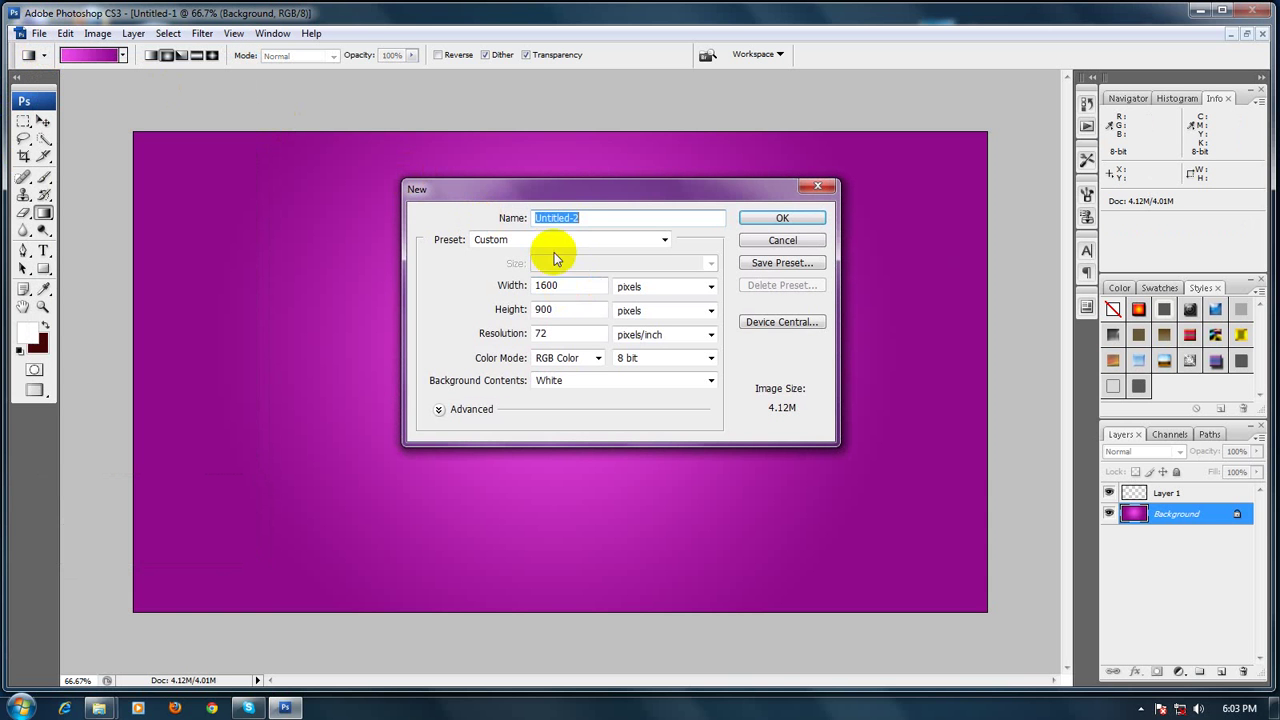
click(509, 286)
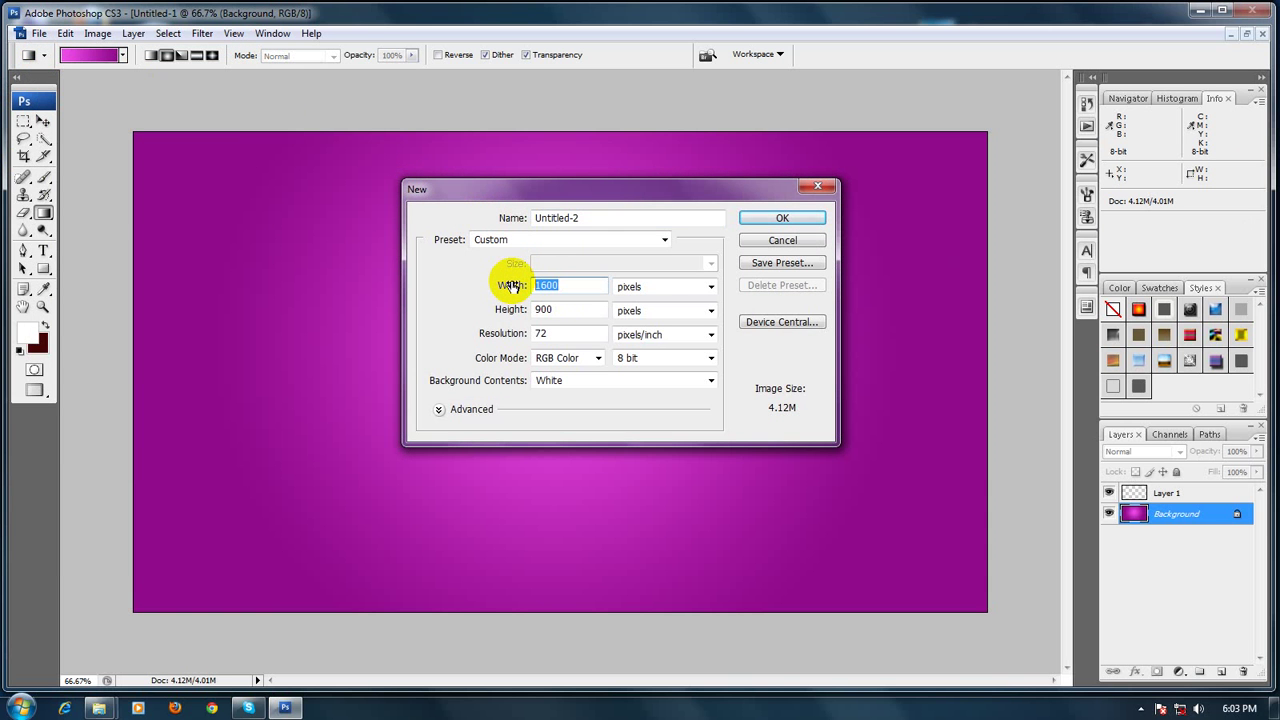
text(500)
key(Tab)
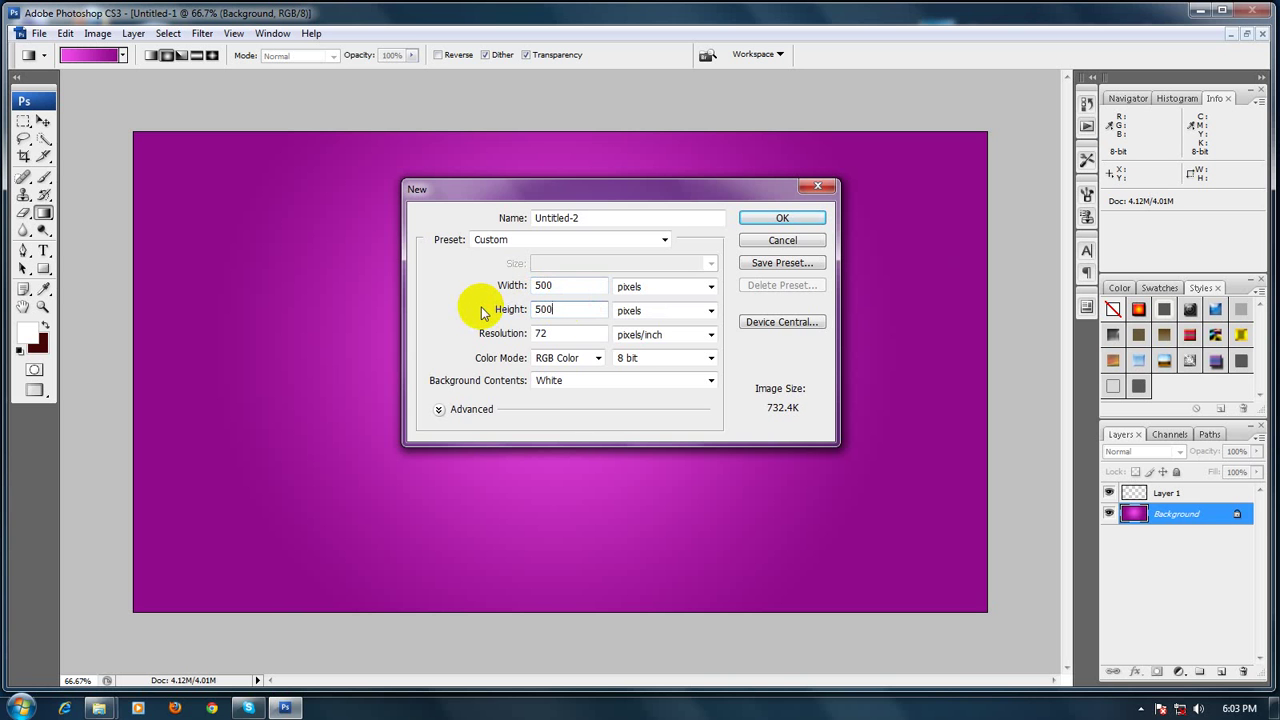
click(762, 218)
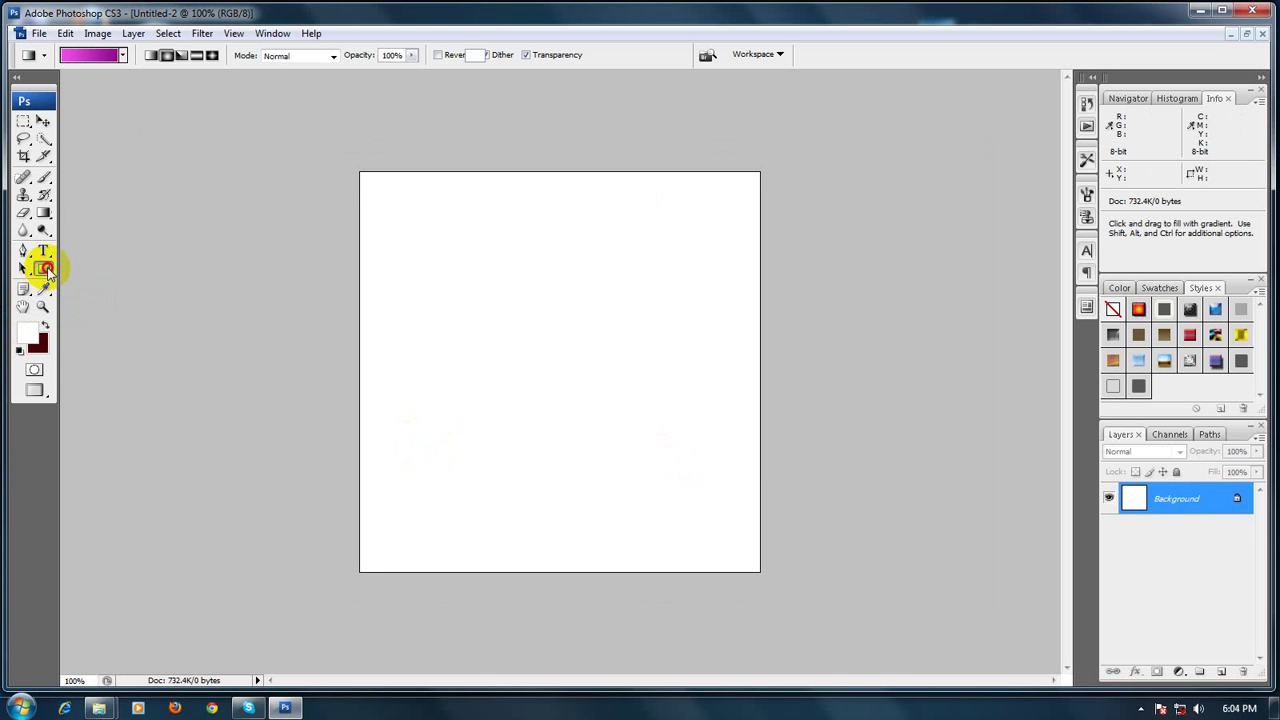
Replace the Custom Shape tool's shapes with the All set and choose the solid ten-pointed star
drag(47, 270, 100, 346)
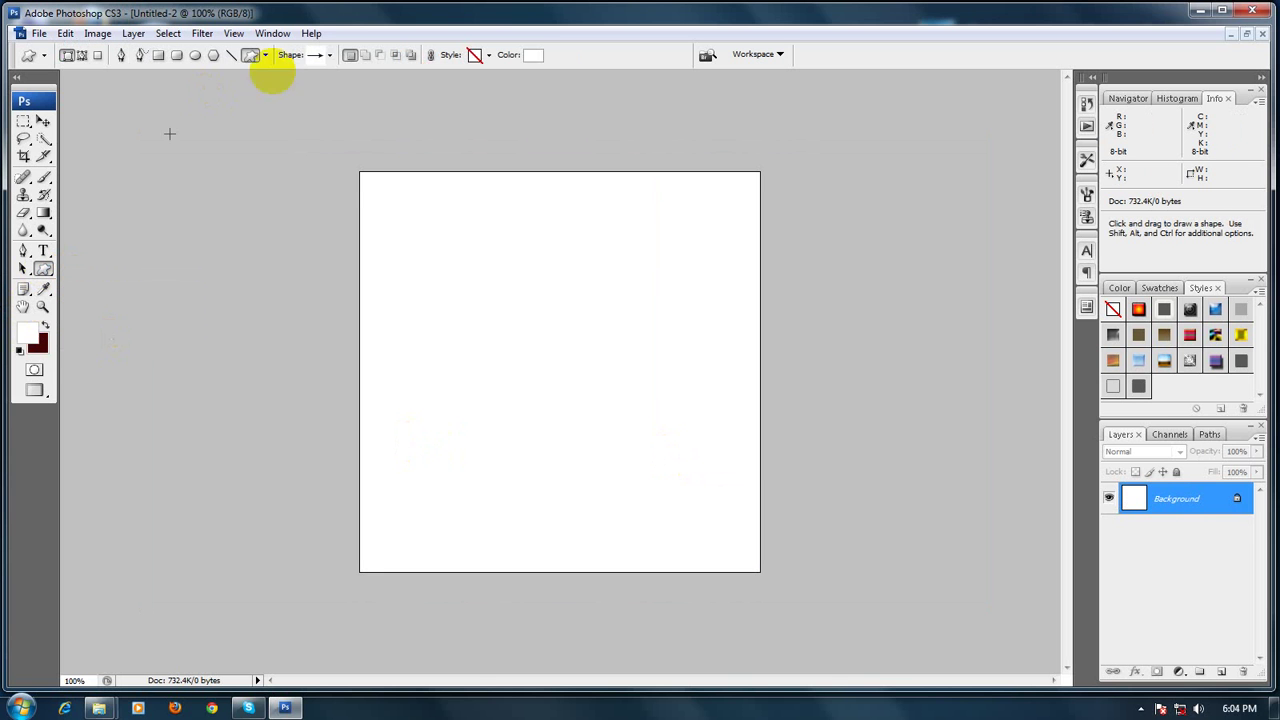
click(332, 55)
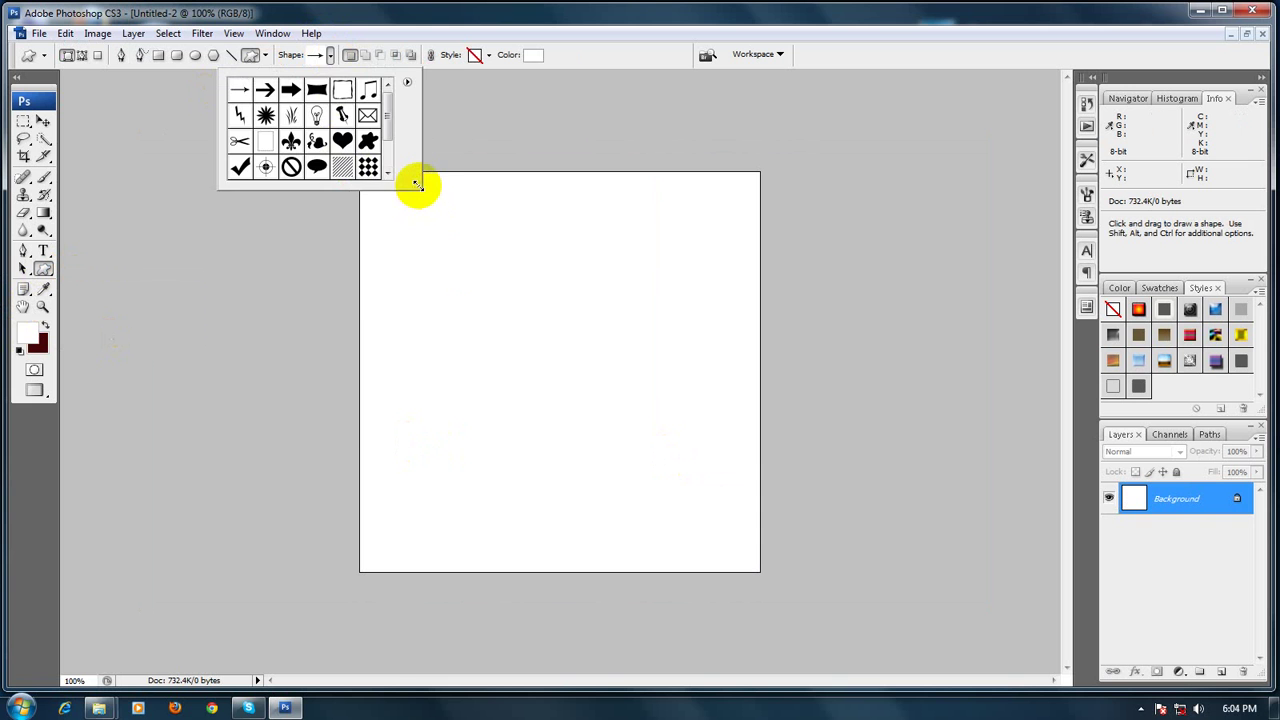
drag(417, 184, 566, 419)
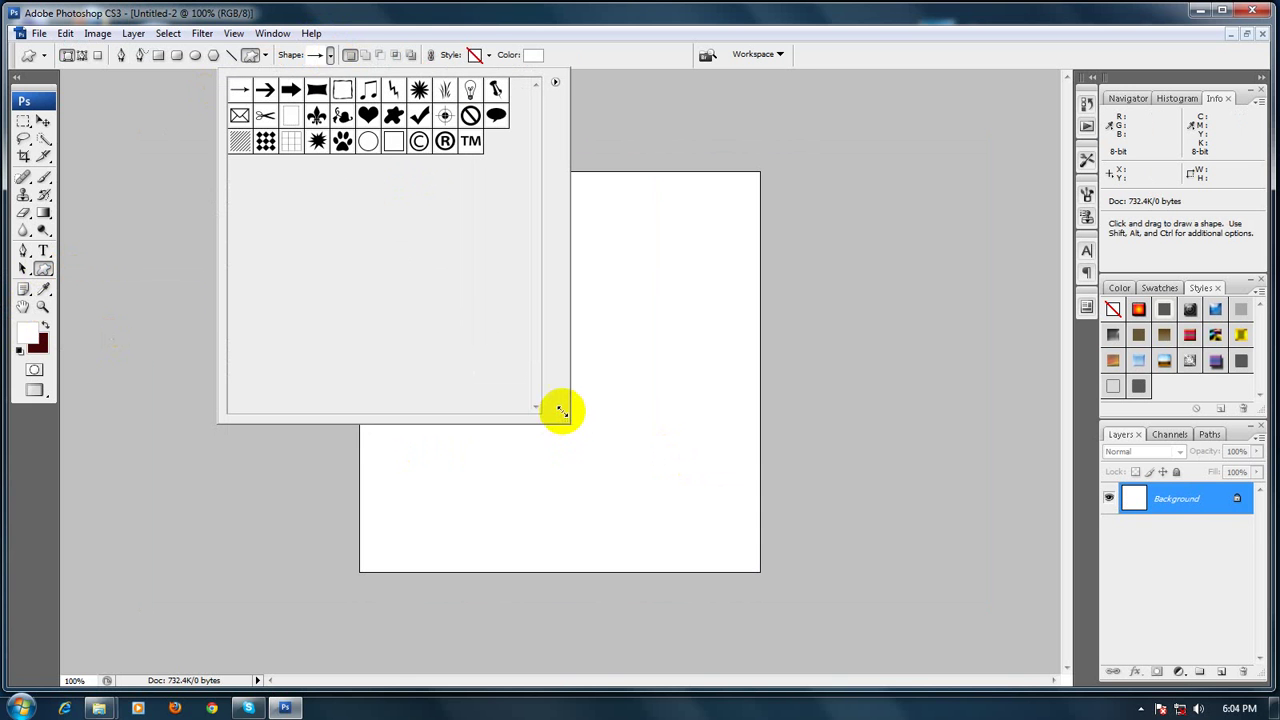
click(555, 81)
click(585, 309)
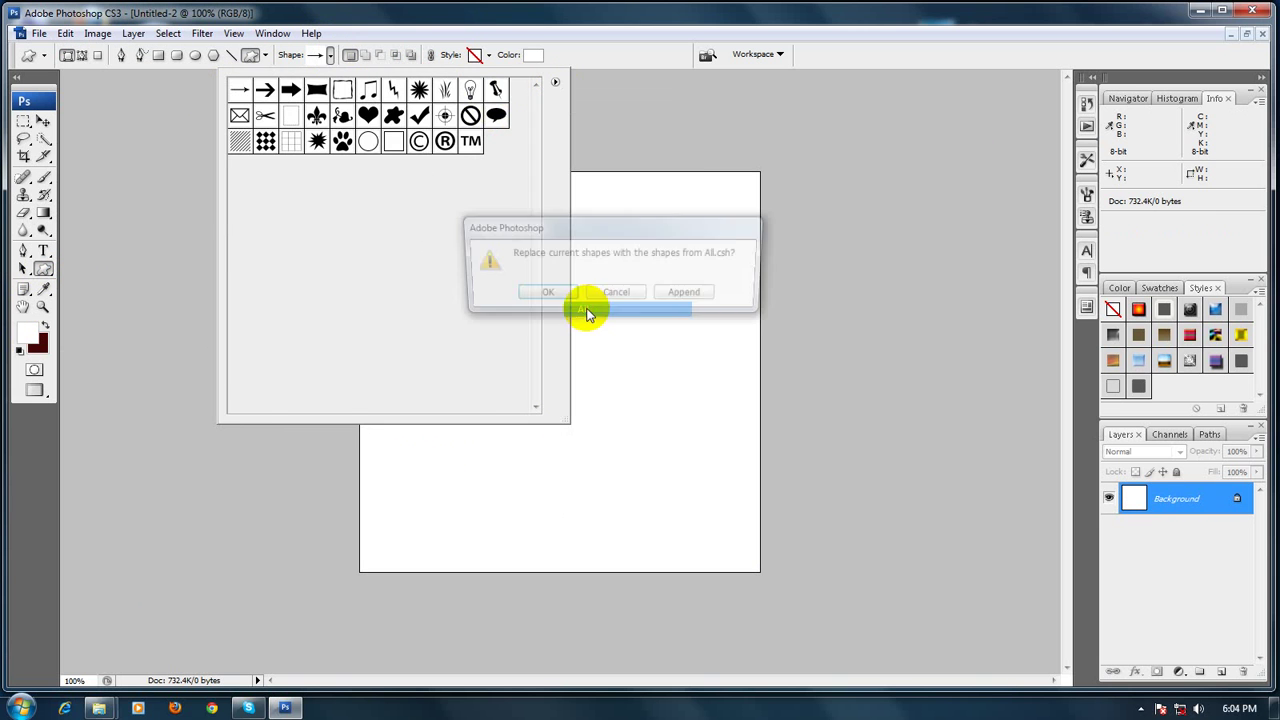
click(546, 298)
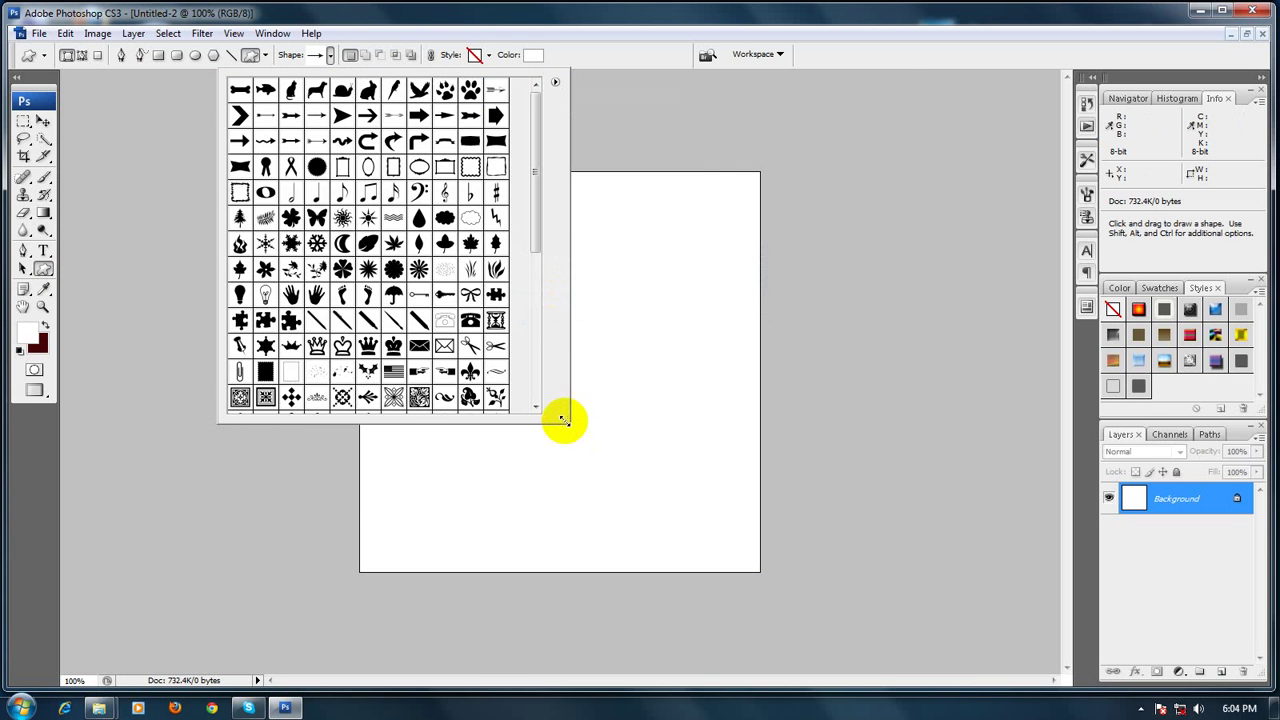
drag(562, 420, 903, 566)
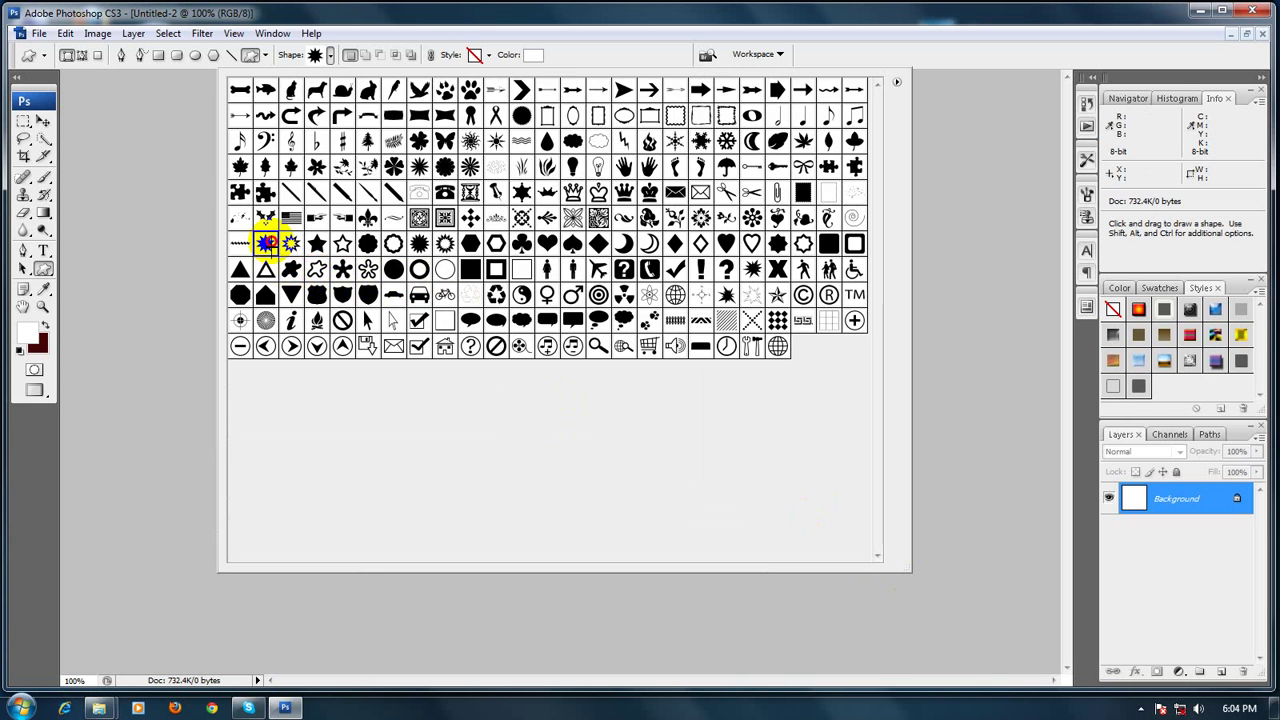
double_click(265, 243)
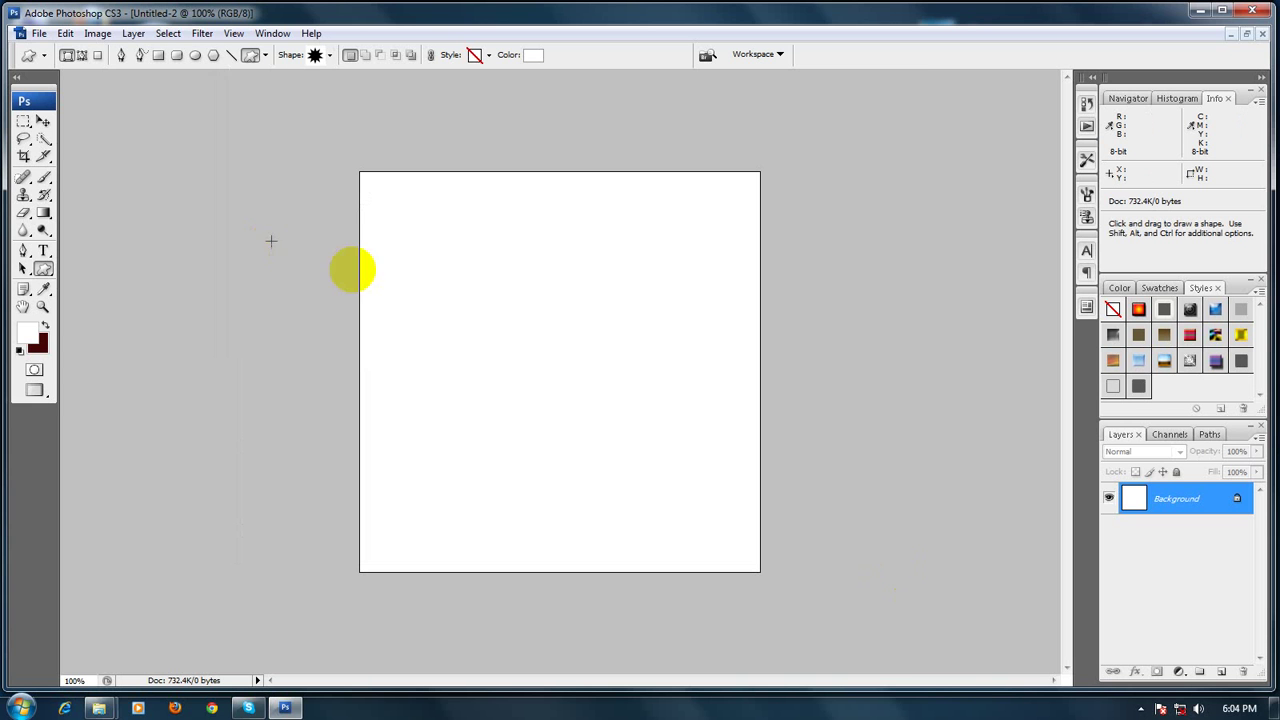
Try drawing the ten-pointed star as a shape layer outward from near the canvas centre, and undo it
alt+click(577, 369)
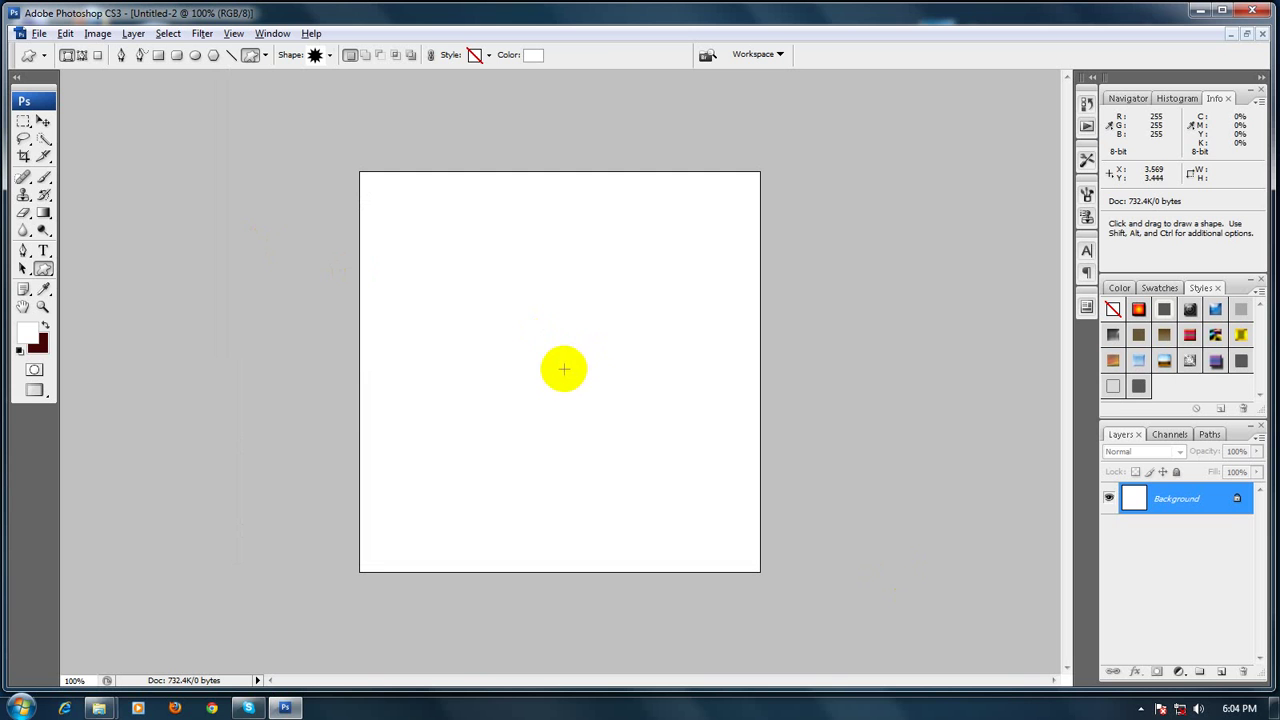
drag(564, 368, 624, 408)
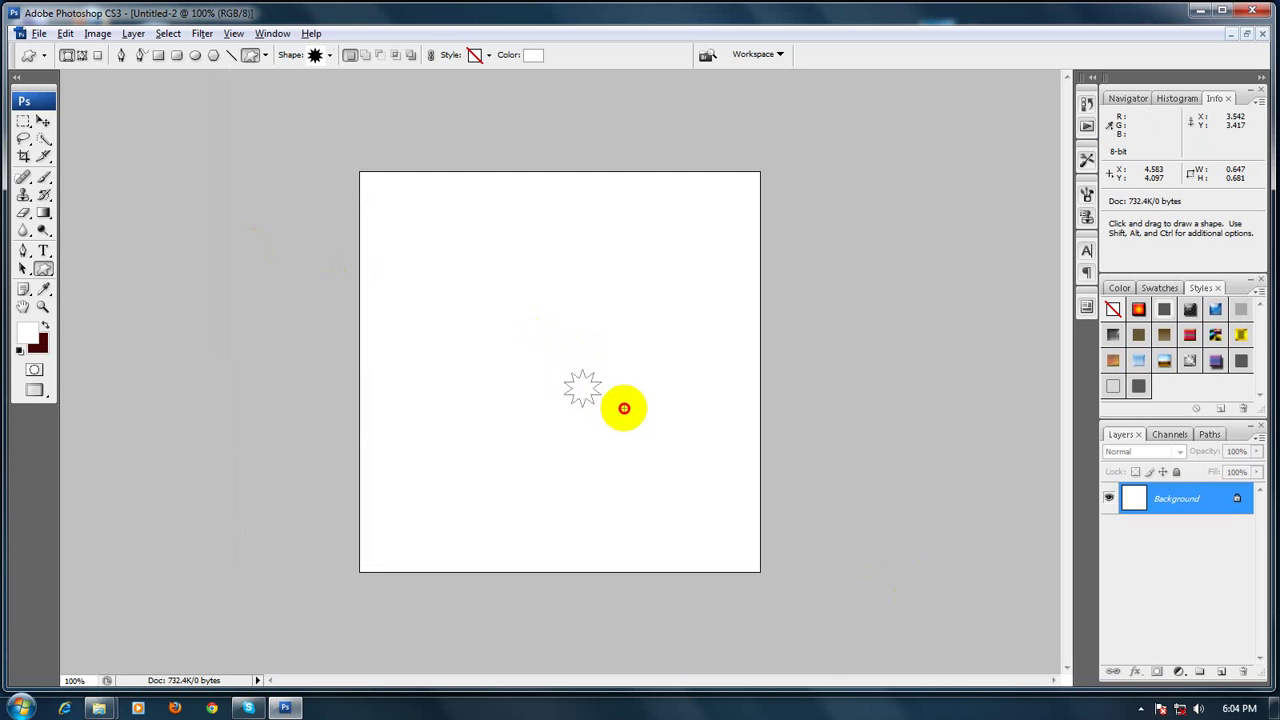
drag(624, 408, 690, 446)
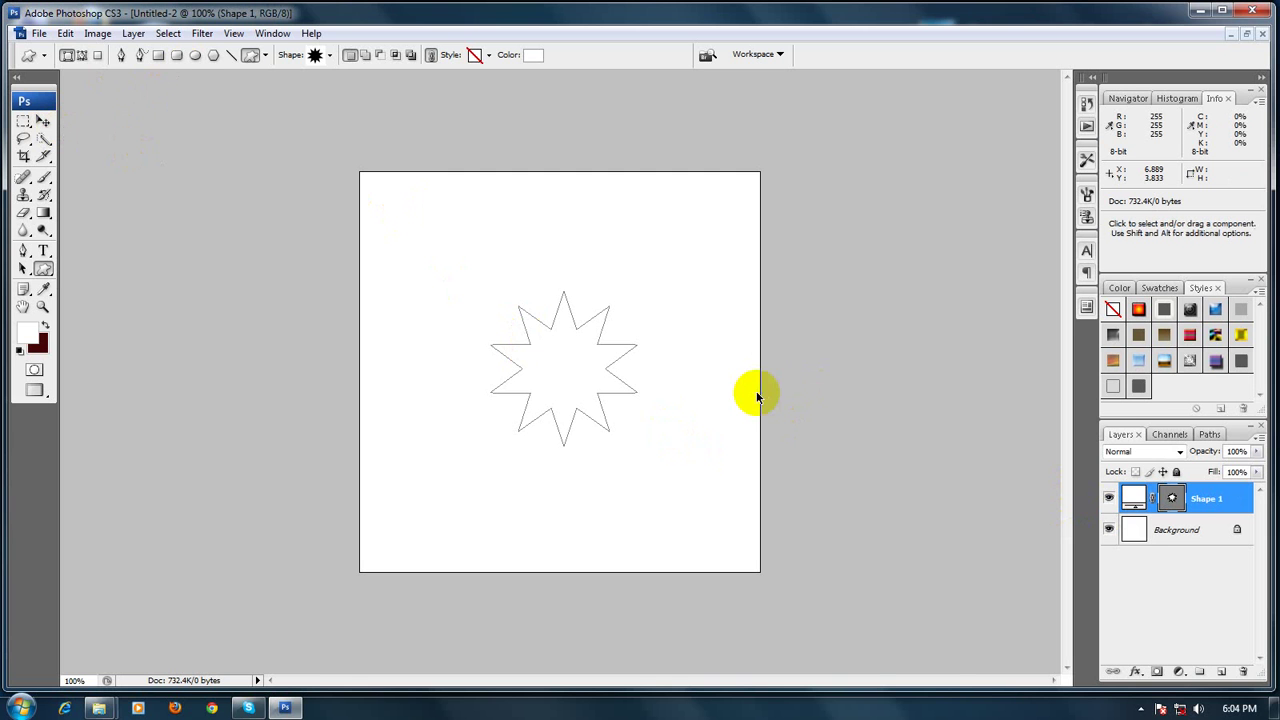
key(ctrl+z)
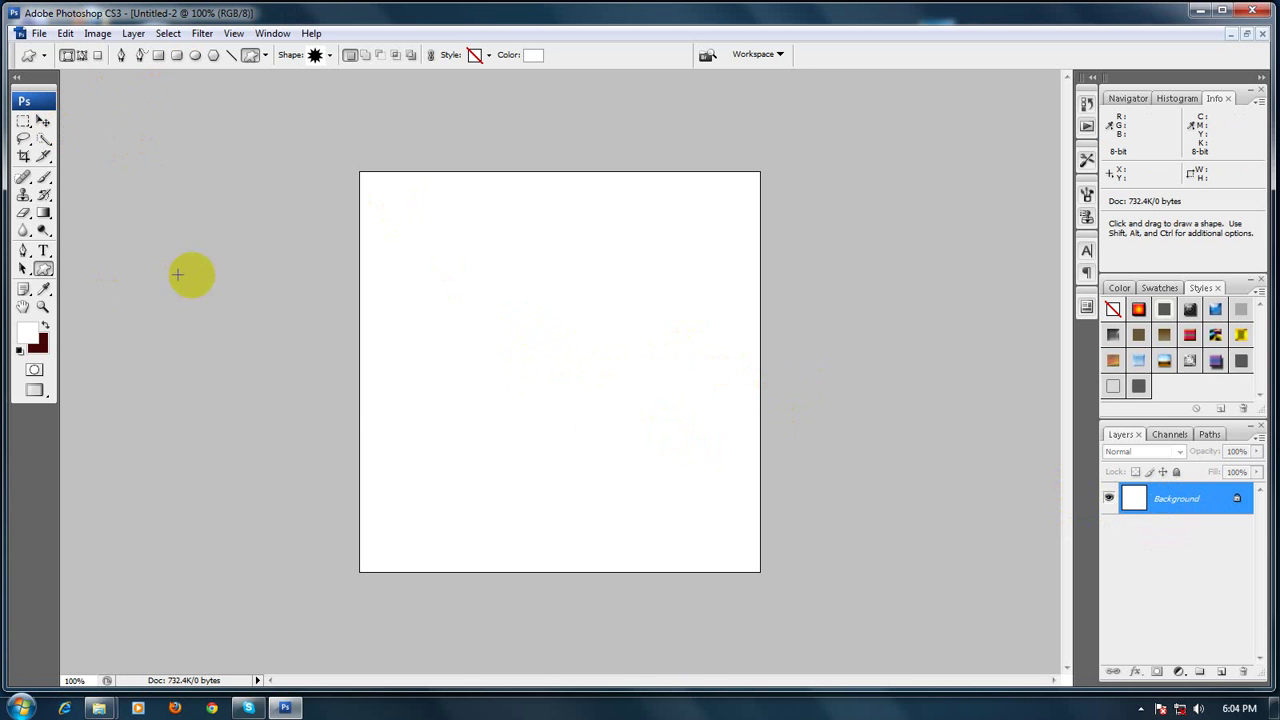
Show the rulers and place one horizontal and one vertical guide crossing at the canvas centre
click(232, 35)
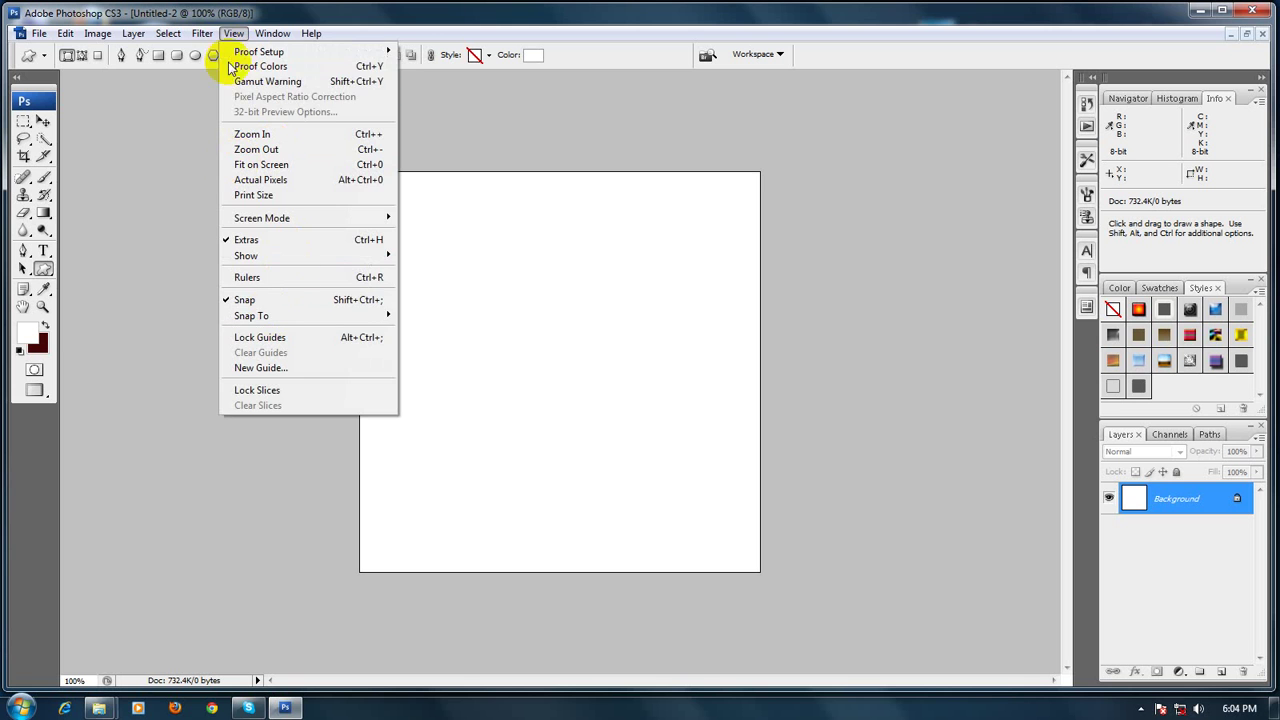
click(270, 277)
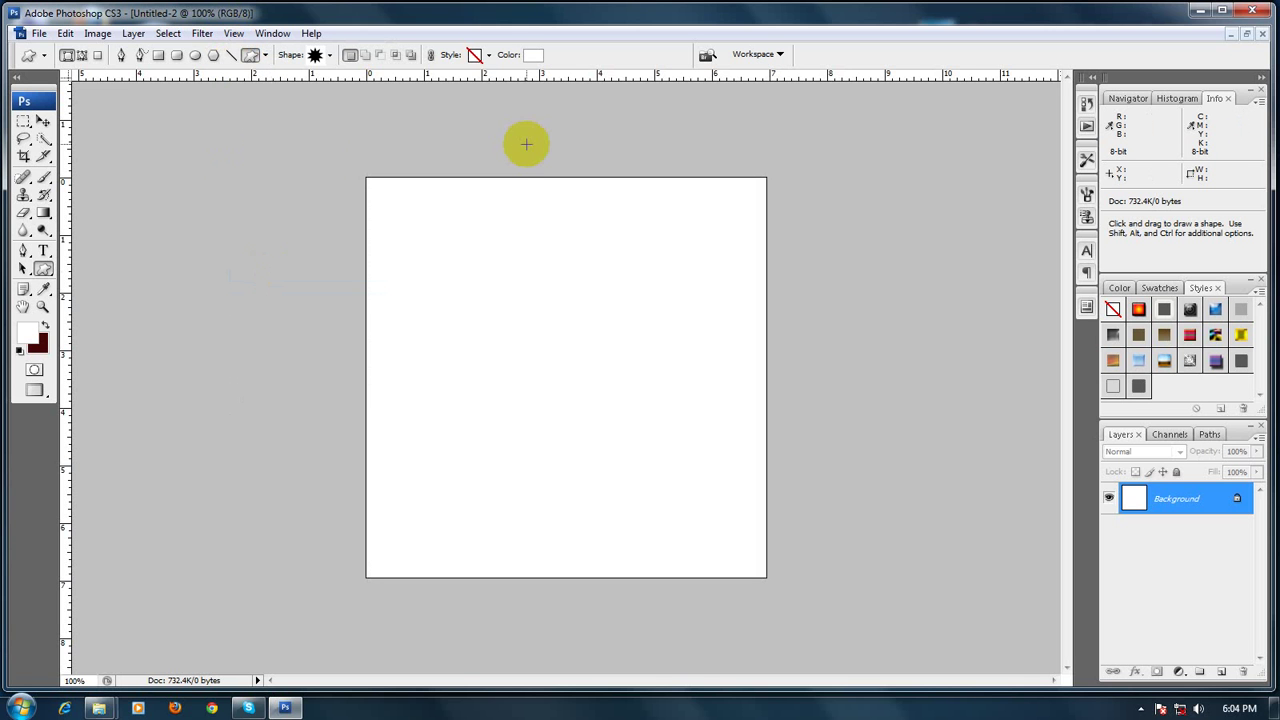
drag(512, 79, 508, 380)
drag(63, 286, 567, 306)
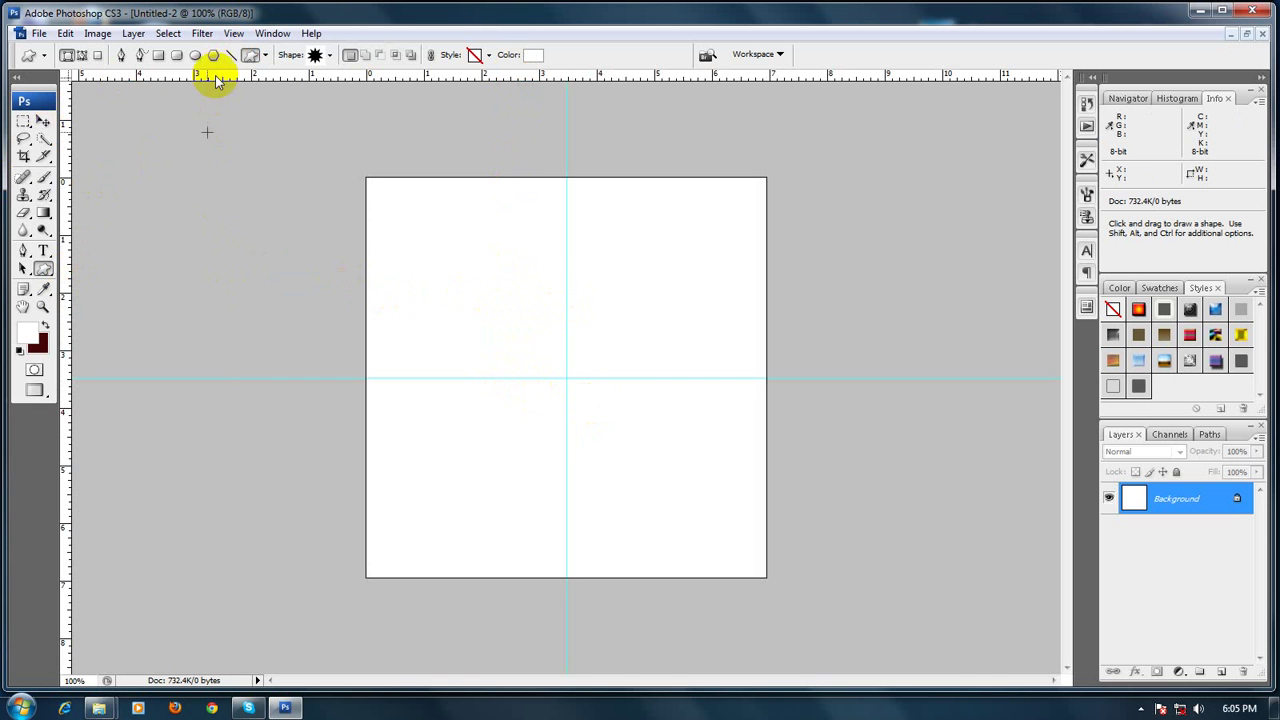
Swap the foreground and background colours and try drawing the ten-pointed star as a path around the canvas centre
click(44, 327)
click(82, 55)
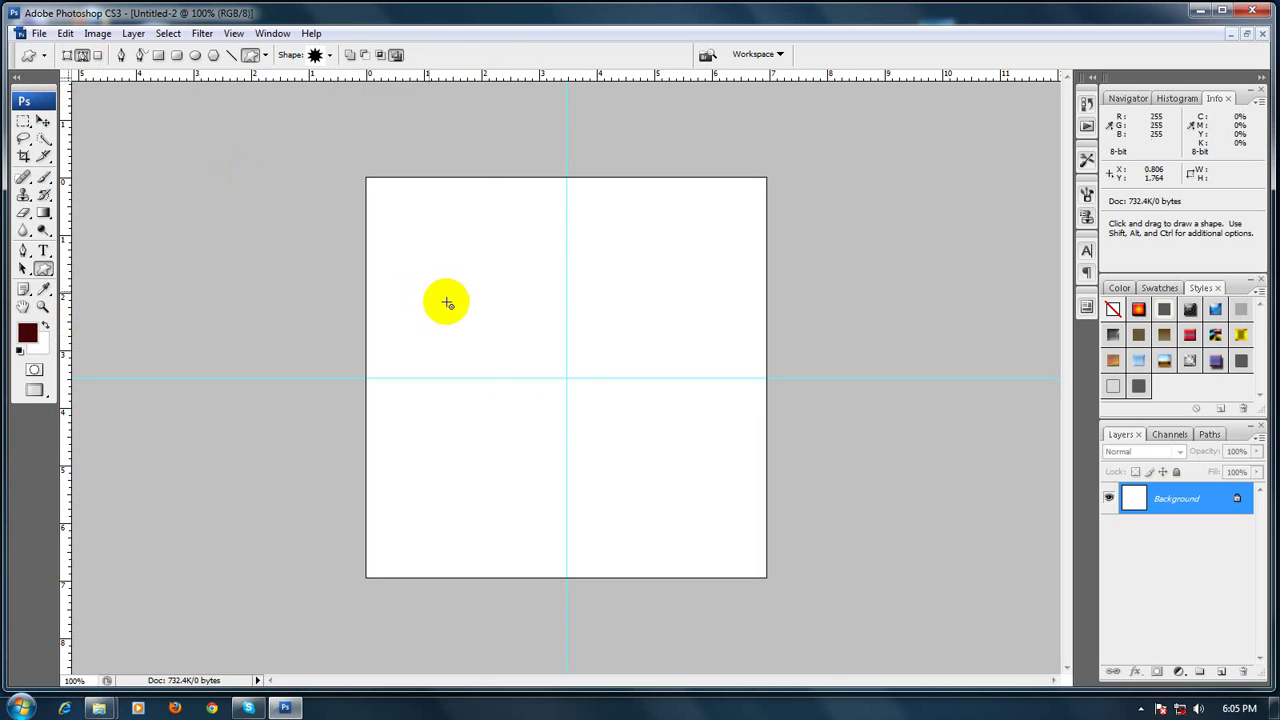
drag(449, 269, 629, 463)
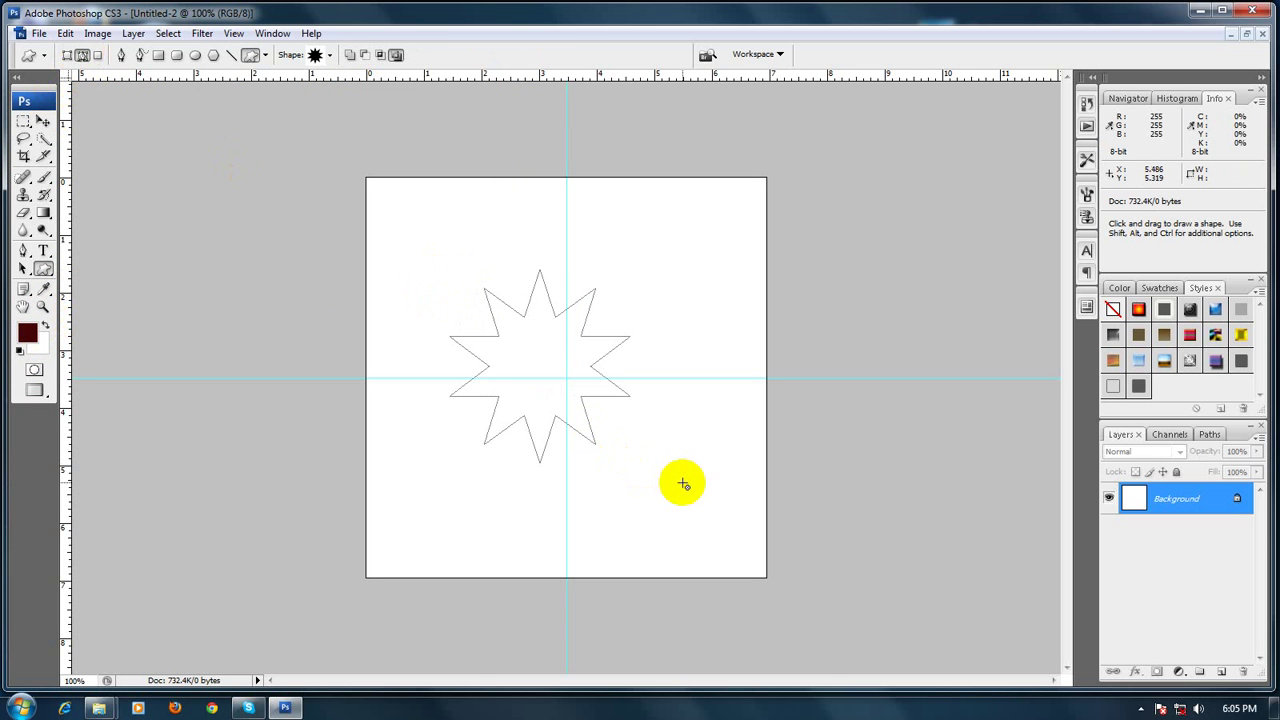
key(Return)
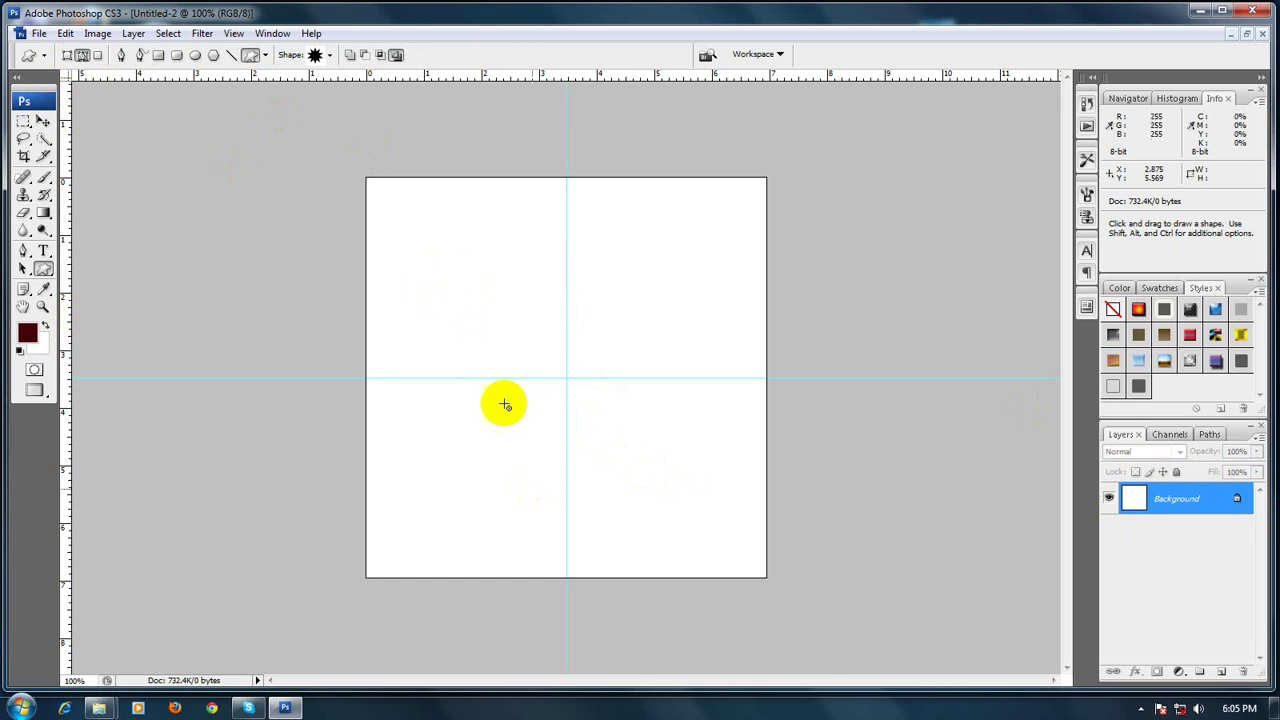
drag(592, 377, 666, 426)
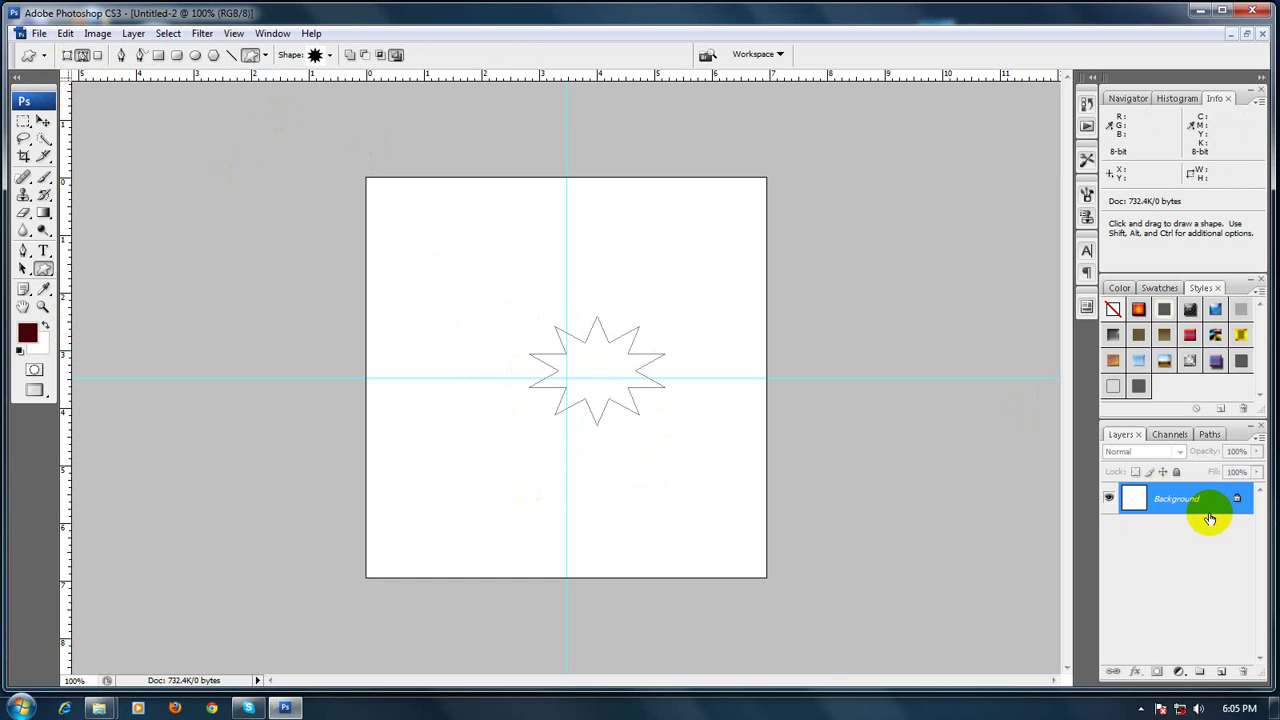
key(ctrl+z)
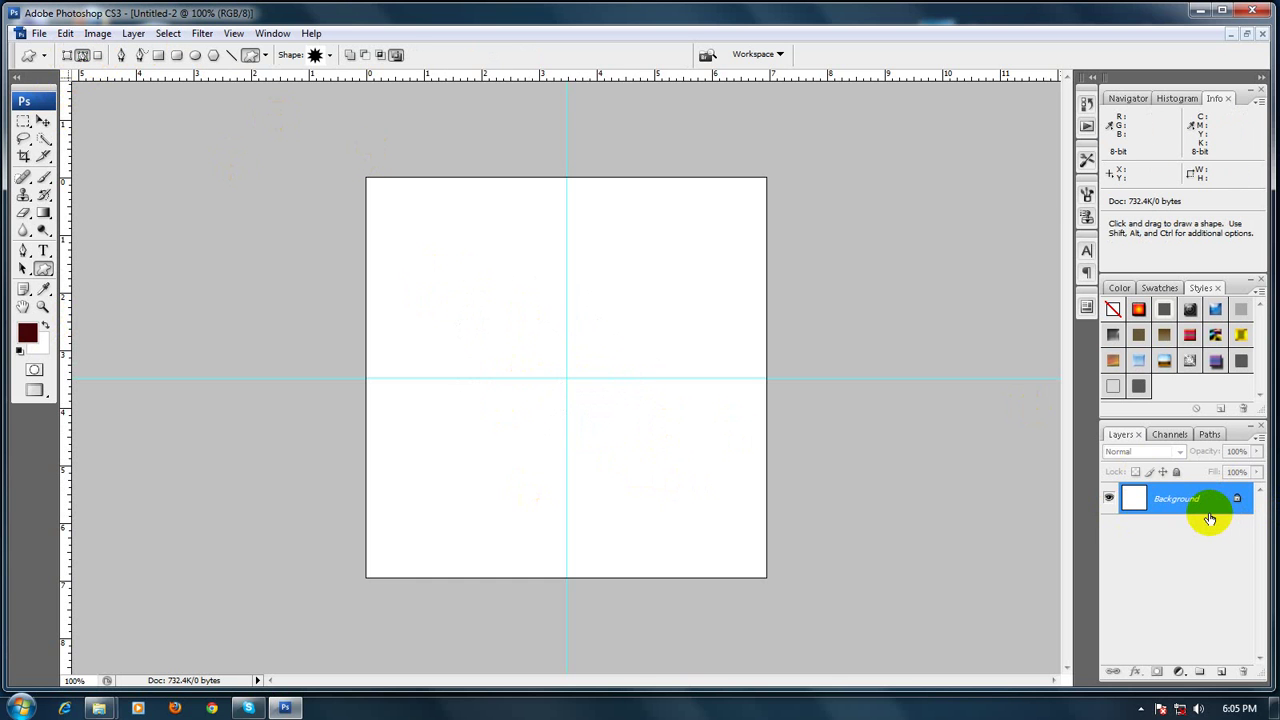
Try the star as a shape layer centred on the guide intersection, and delete that layer
click(67, 56)
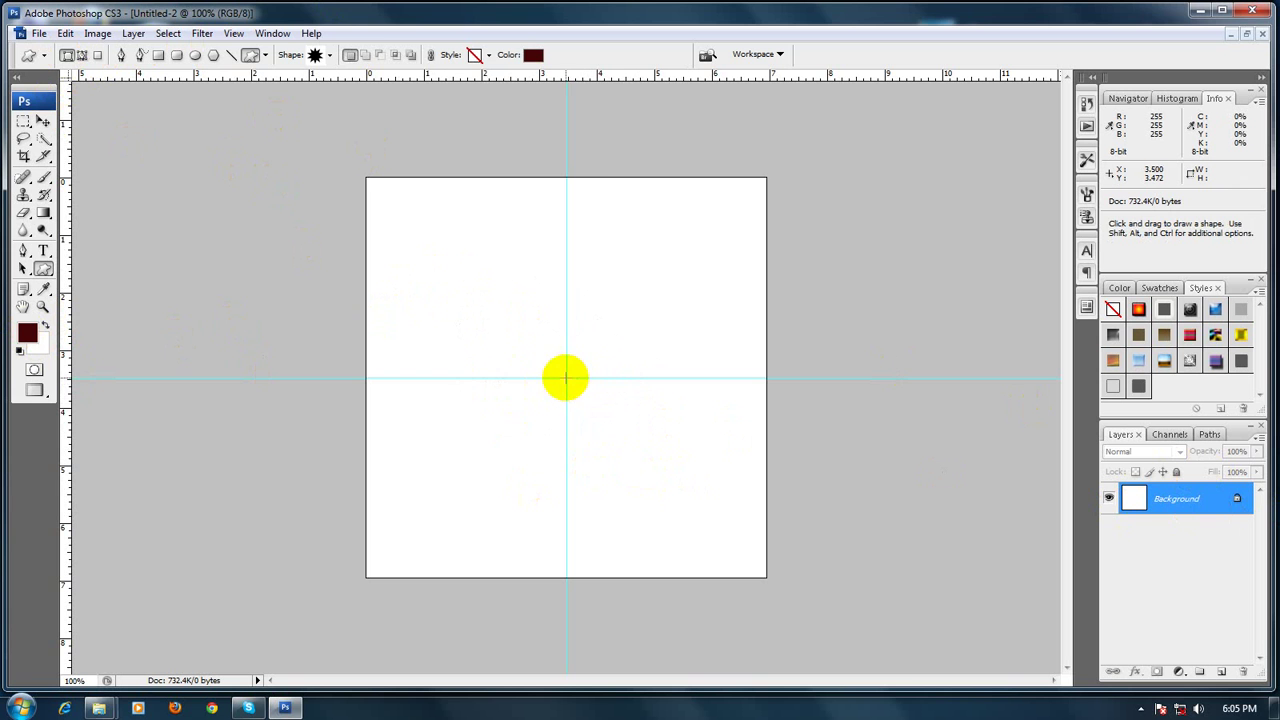
alt+click(566, 378)
drag(566, 378, 684, 468)
click(1205, 508)
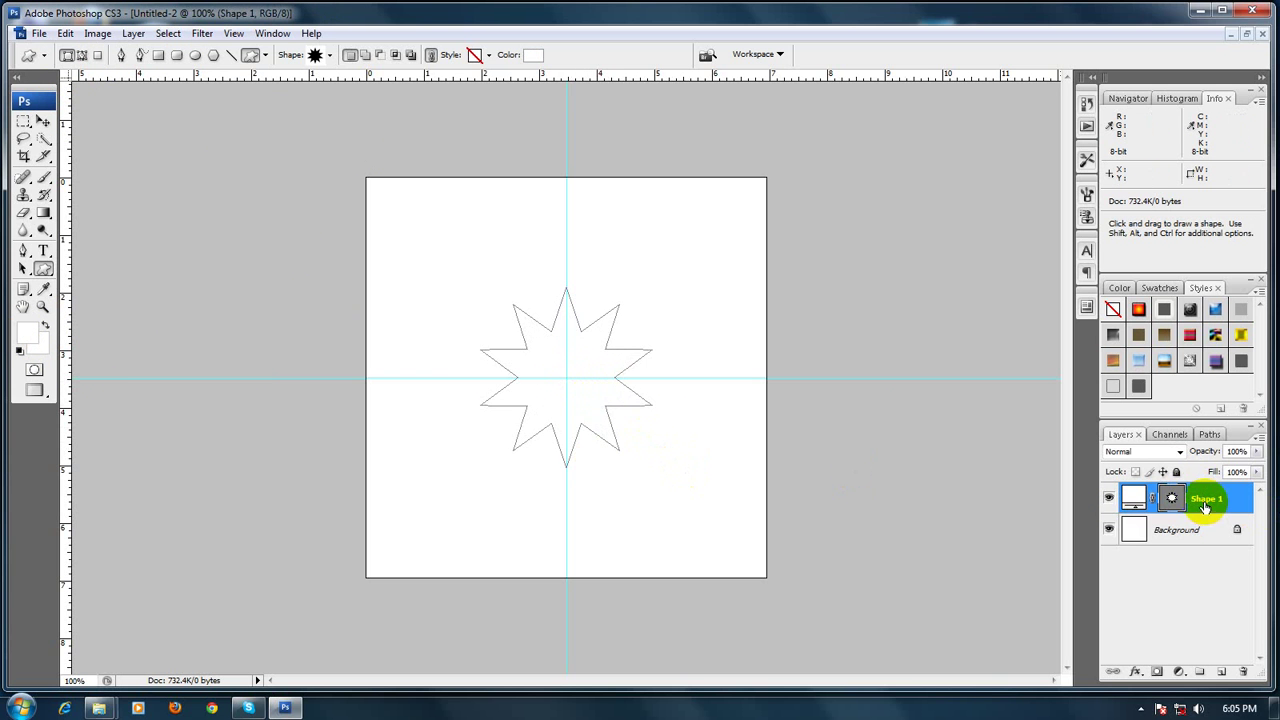
key(Delete)
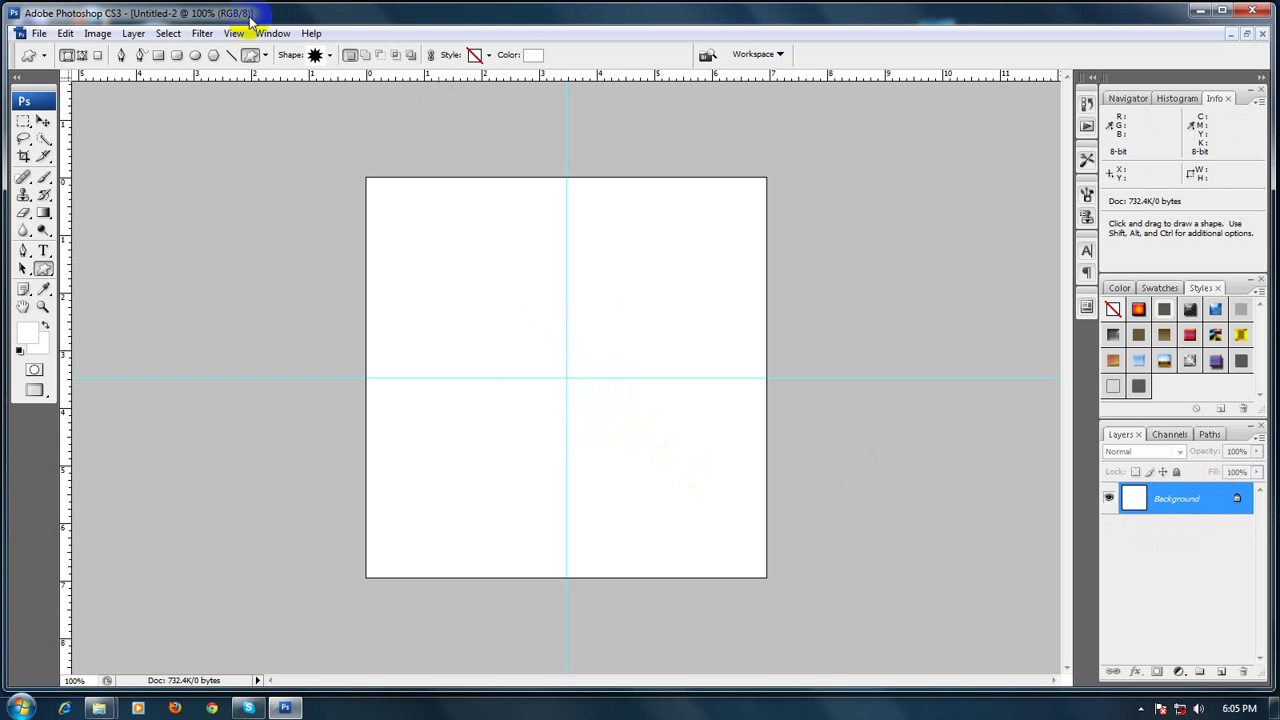
Draw the ten-pointed star as a path centred on the guide intersection, about 2.4 by 2.5 inches
click(82, 54)
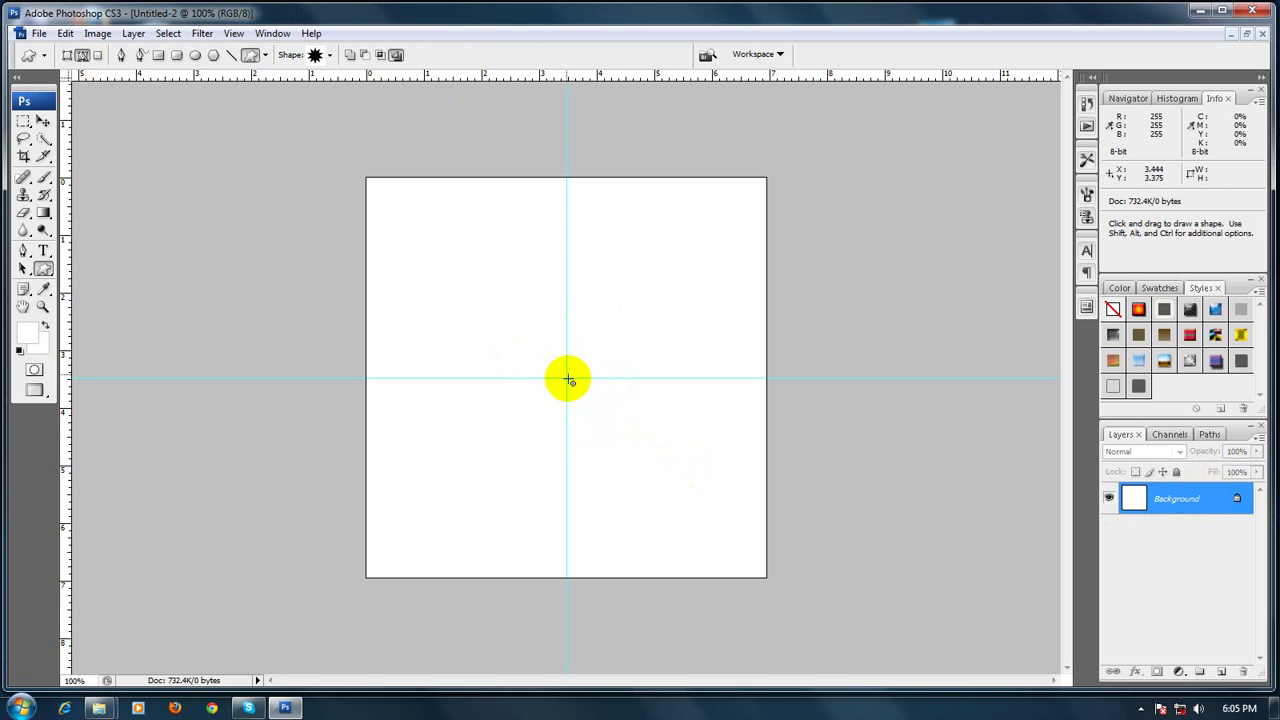
drag(567, 378, 660, 449)
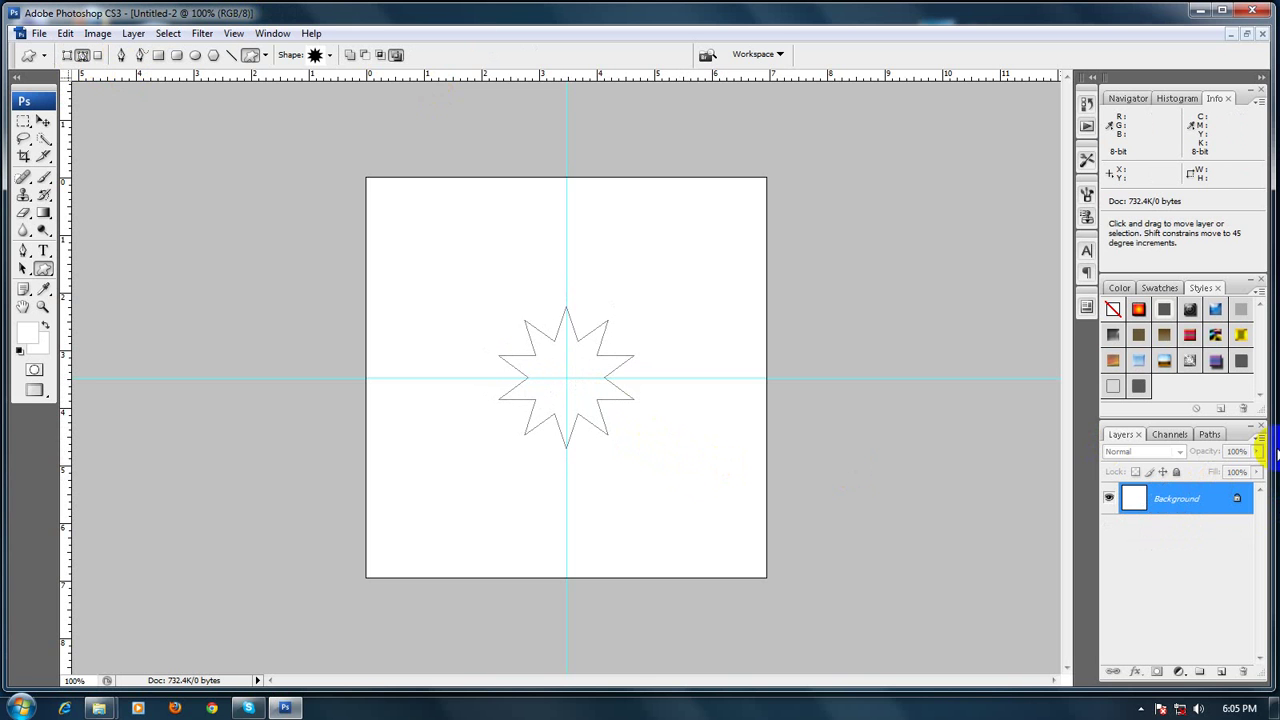
key(ctrl+Return)
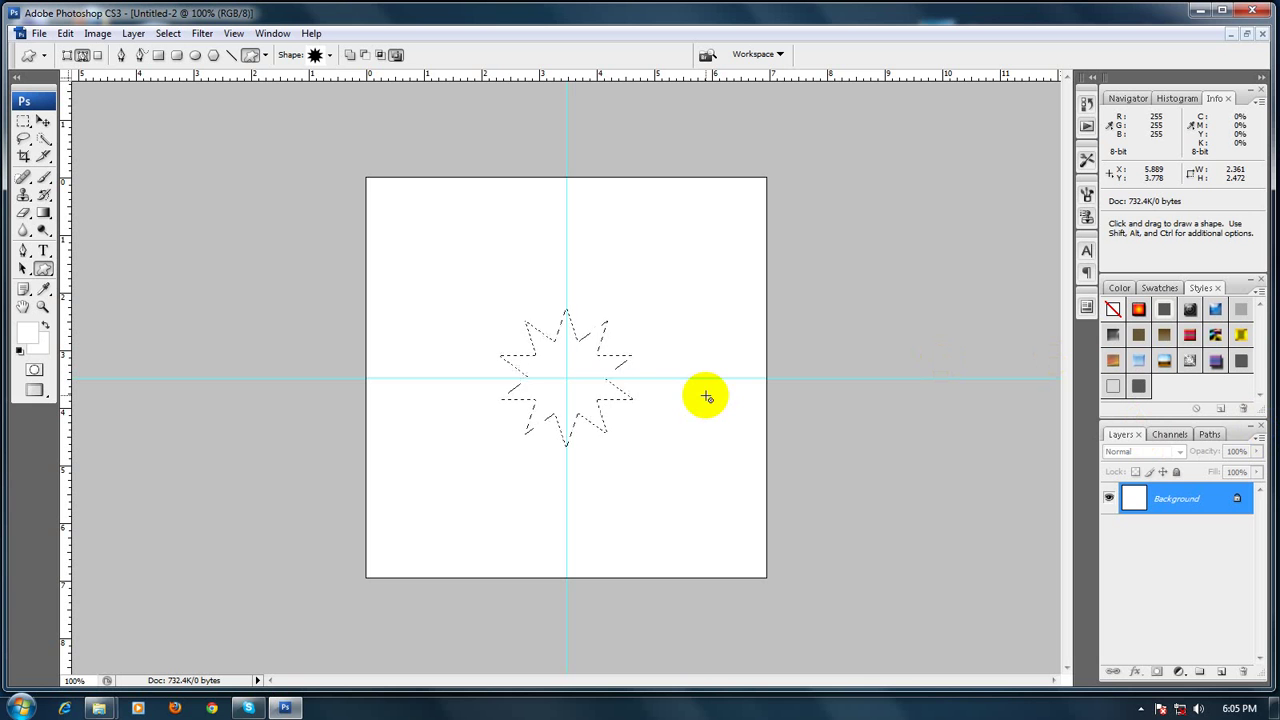
key(ctrl+d)
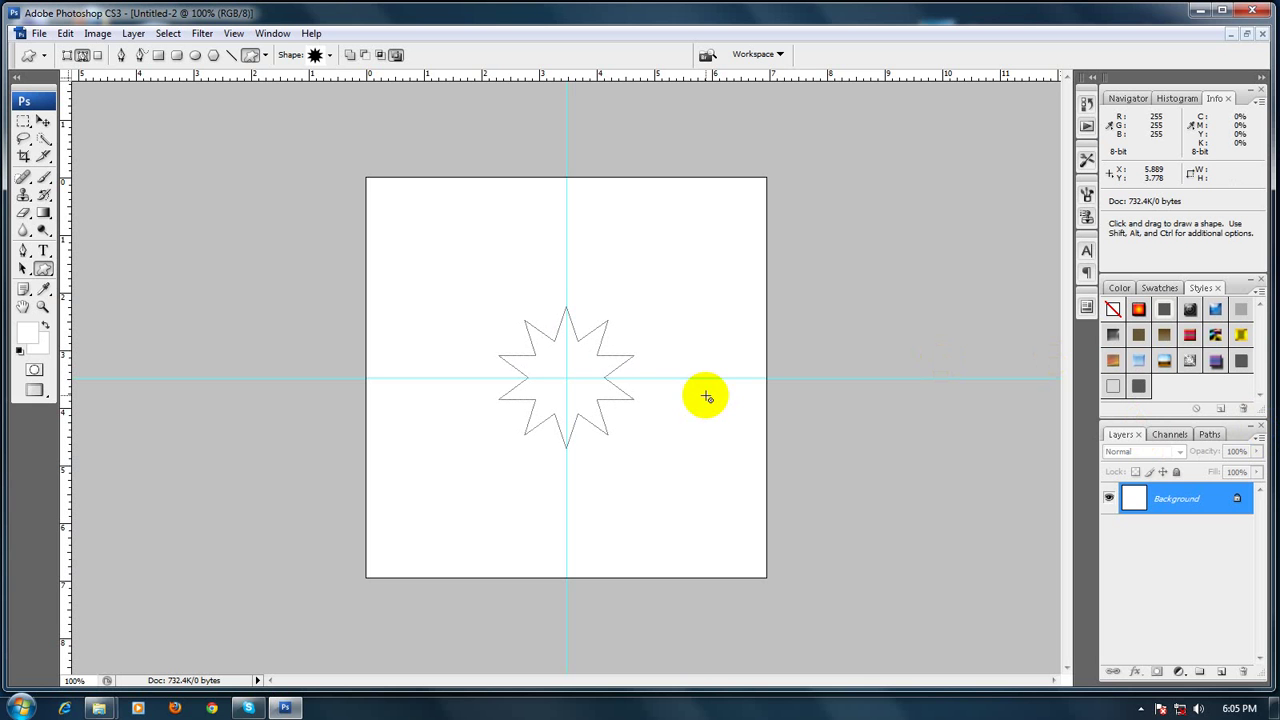
Stretch the star path's three upper points and two right-hand points outward with the Direct Selection tool
click(24, 269)
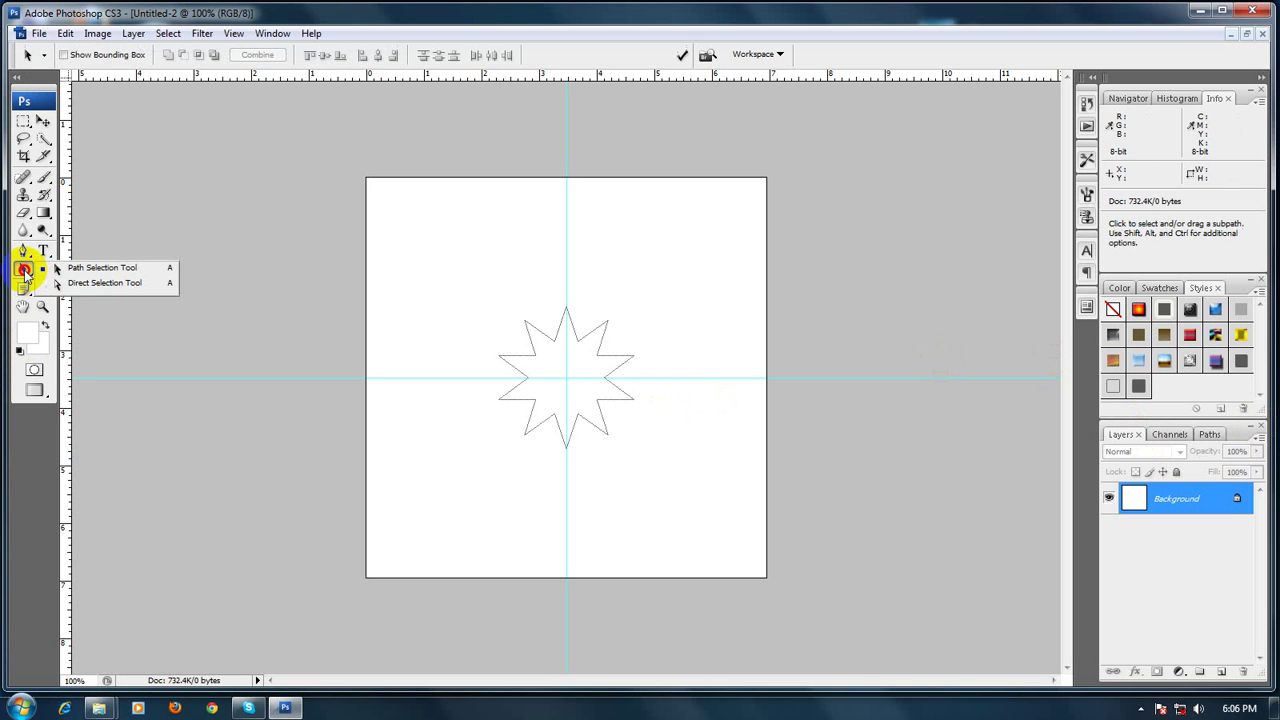
click(100, 283)
mouse_move(497, 306)
mouse_down()
mouse_move(543, 341)
mouse_move(494, 292)
mouse_up()
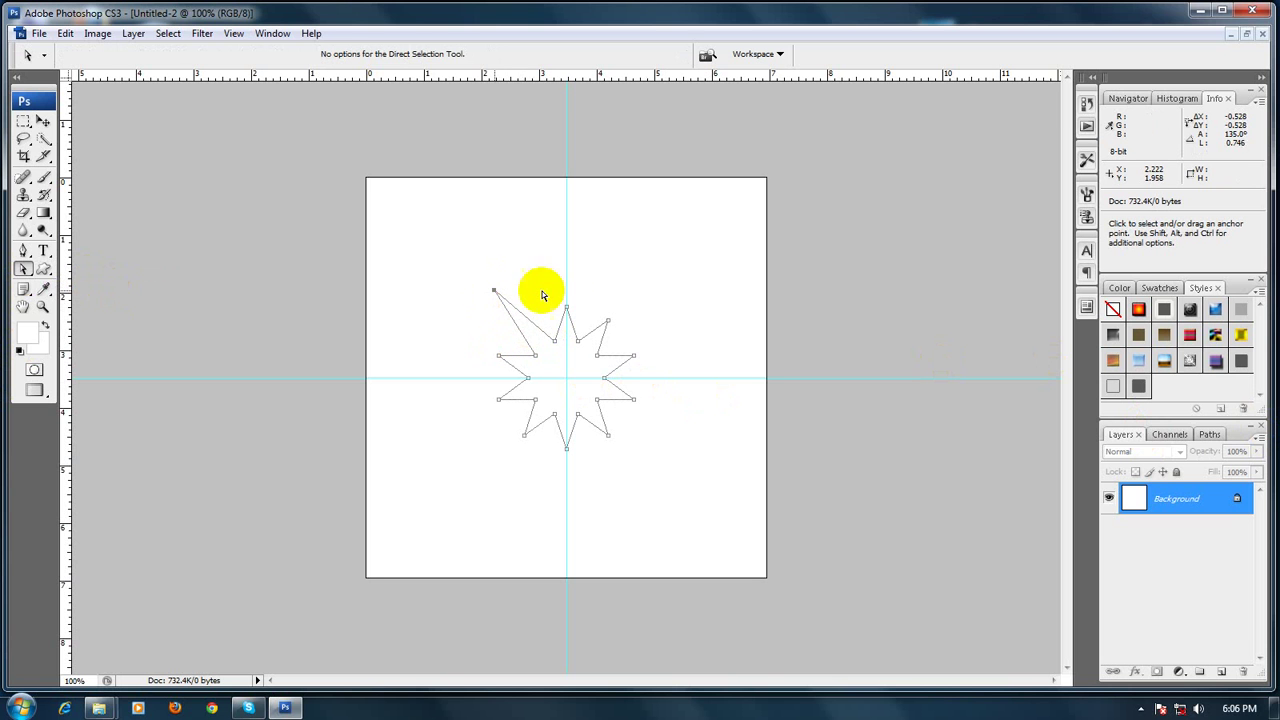
drag(567, 311, 566, 261)
drag(595, 309, 645, 288)
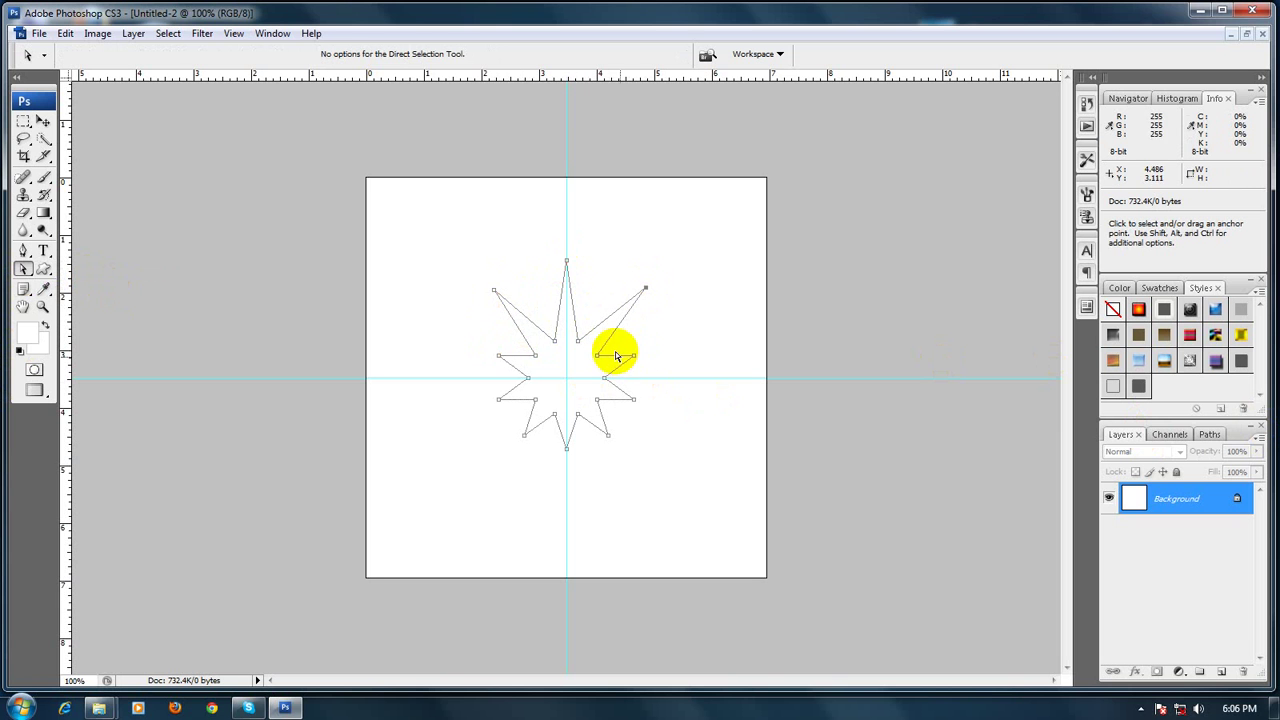
drag(632, 355, 706, 349)
drag(647, 386, 699, 433)
Stretch the star path's lower and left-hand points outward, and lengthen the upper right-hand ray towards the canvas edge
drag(620, 456, 641, 506)
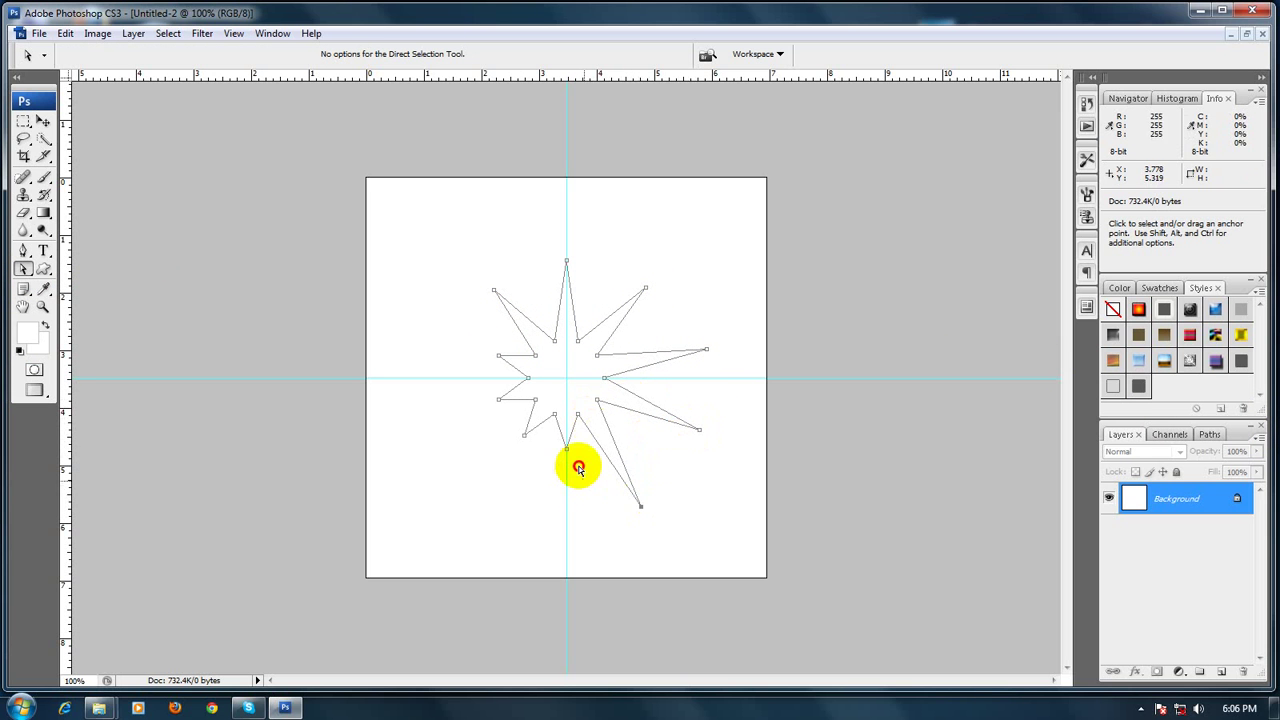
drag(578, 468, 566, 511)
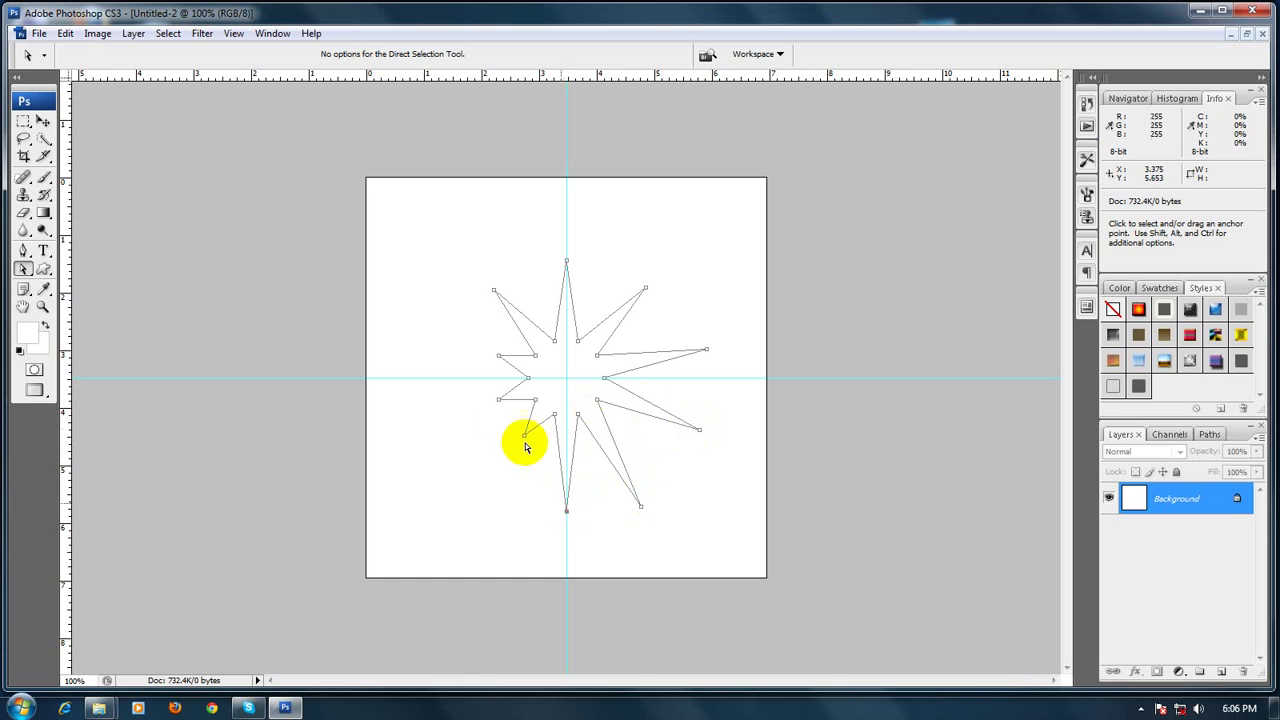
drag(525, 447, 465, 490)
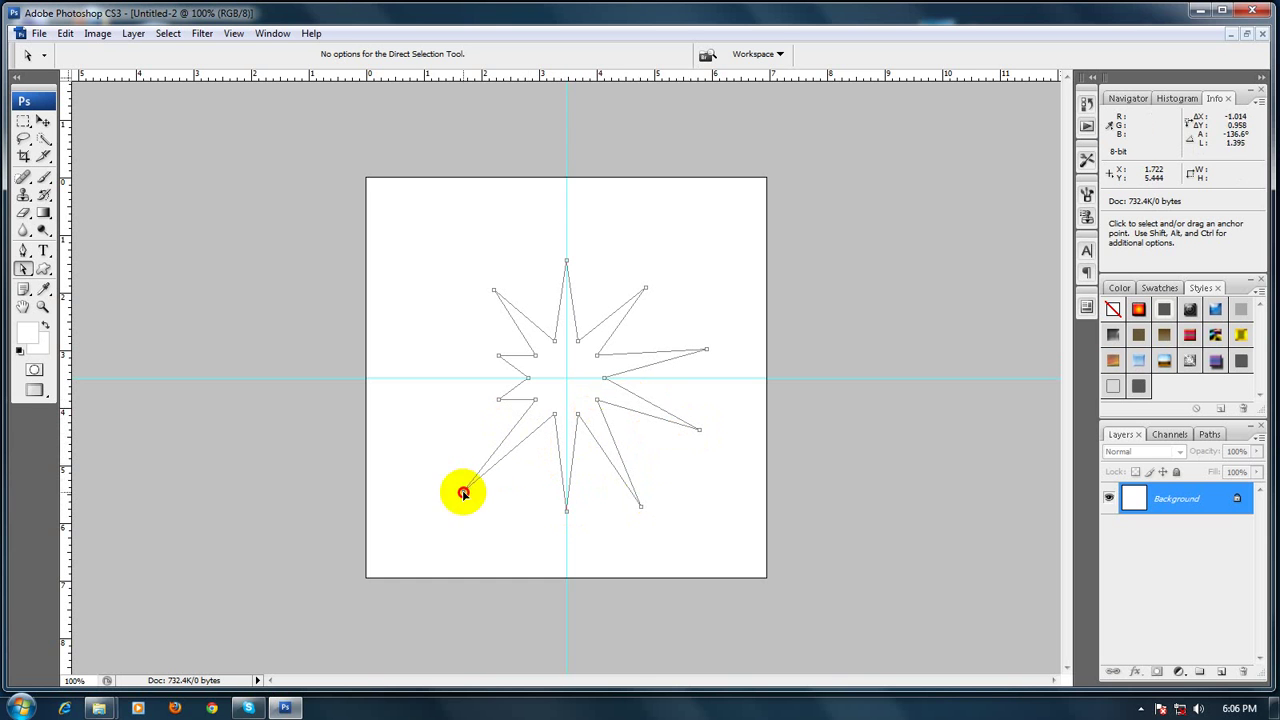
drag(478, 381, 420, 410)
drag(477, 342, 410, 323)
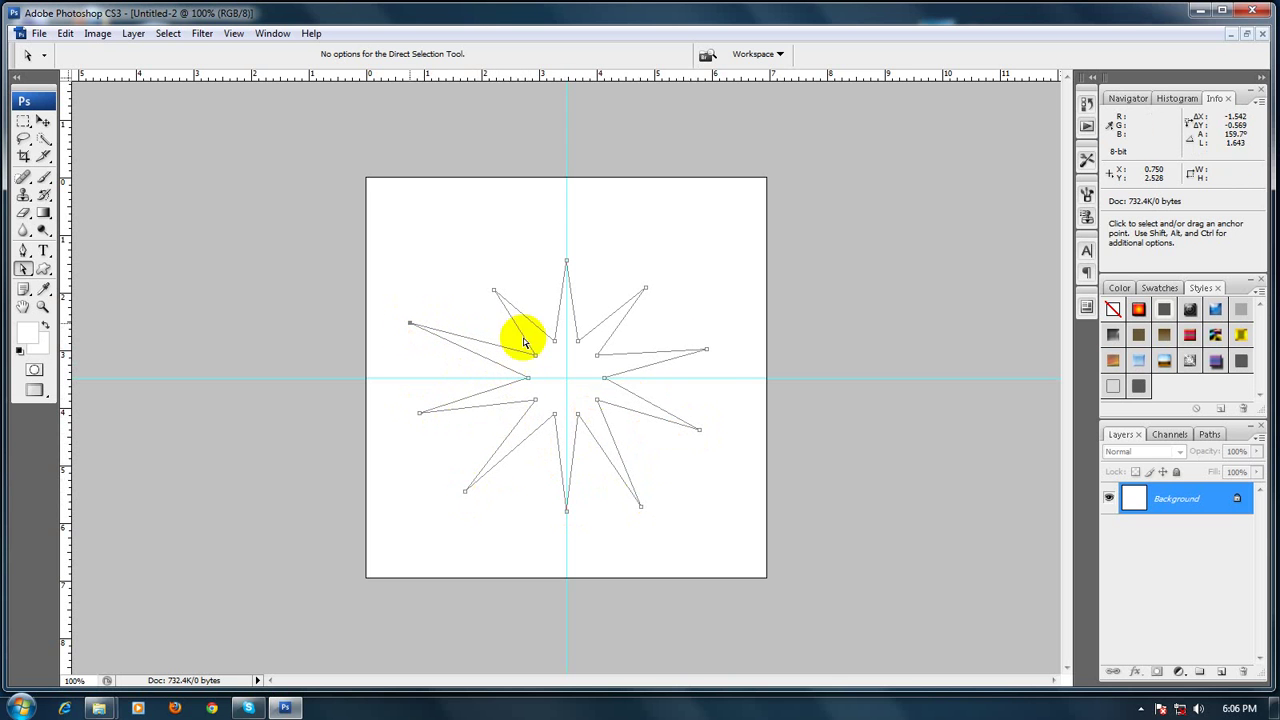
drag(697, 336, 739, 333)
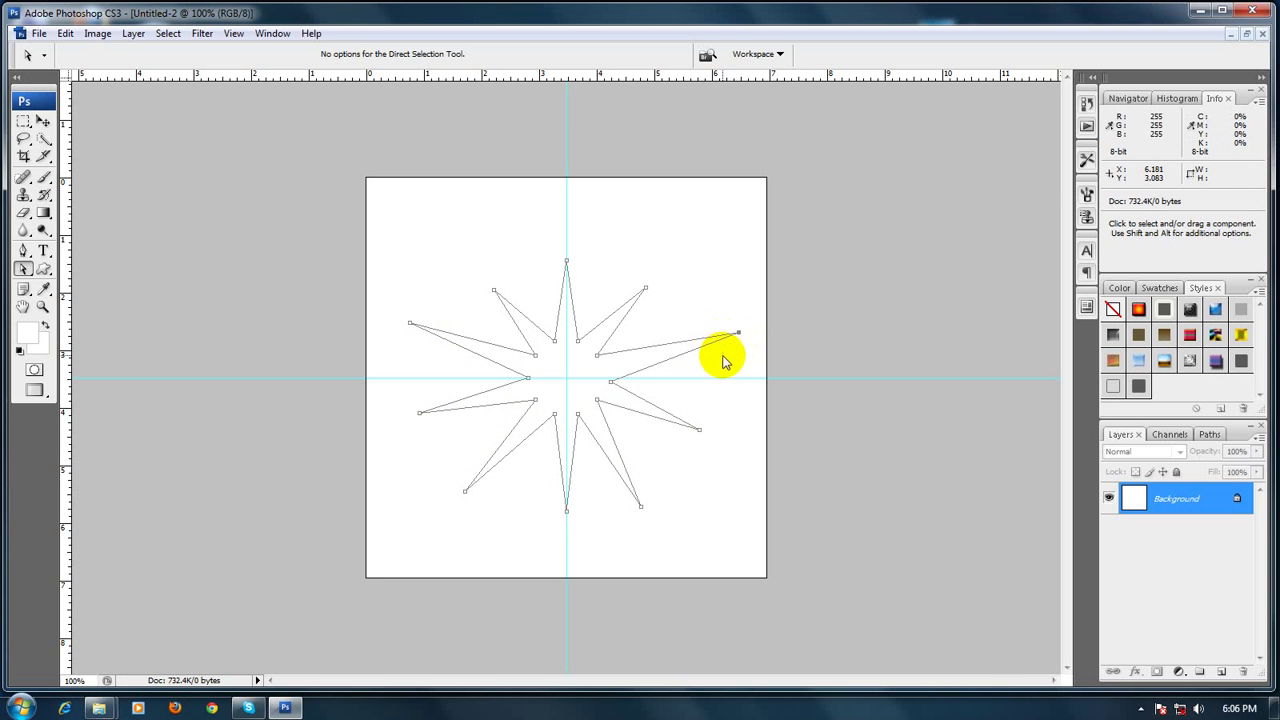
Turn the star path into a selection and fill it with near-black on a new layer
key(ctrl+Return)
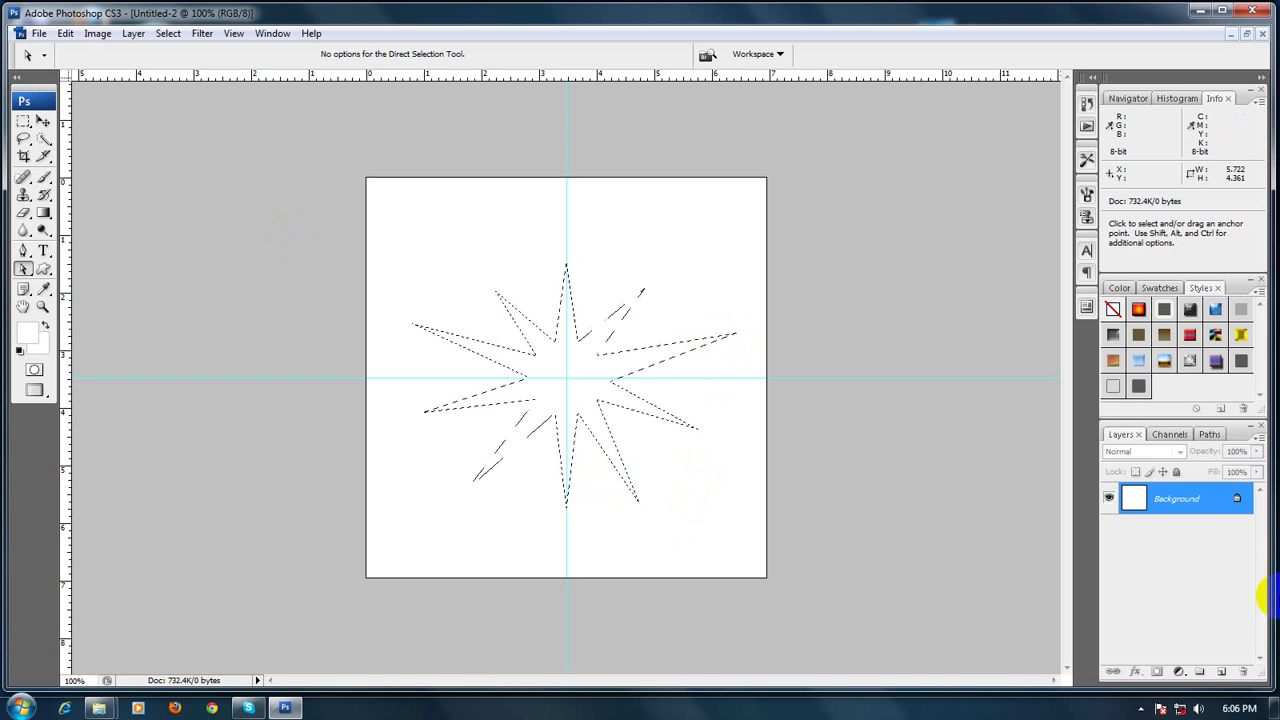
click(1222, 673)
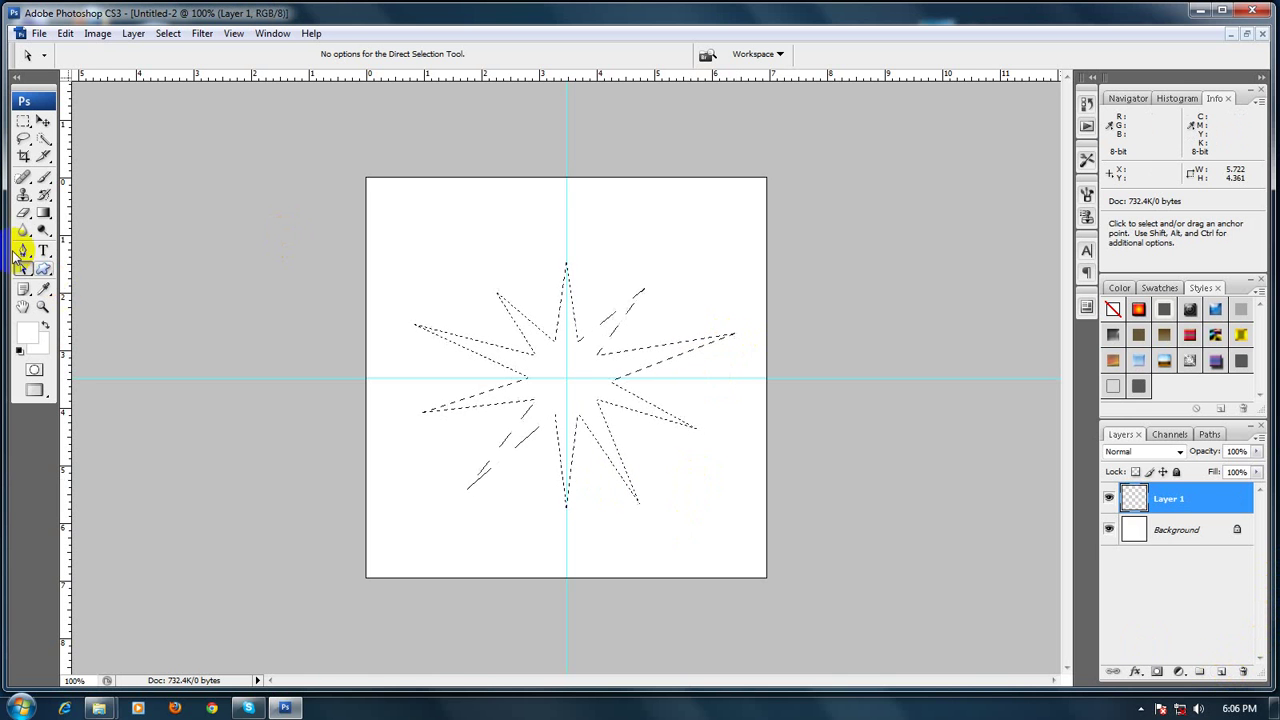
drag(42, 222, 88, 232)
click(24, 330)
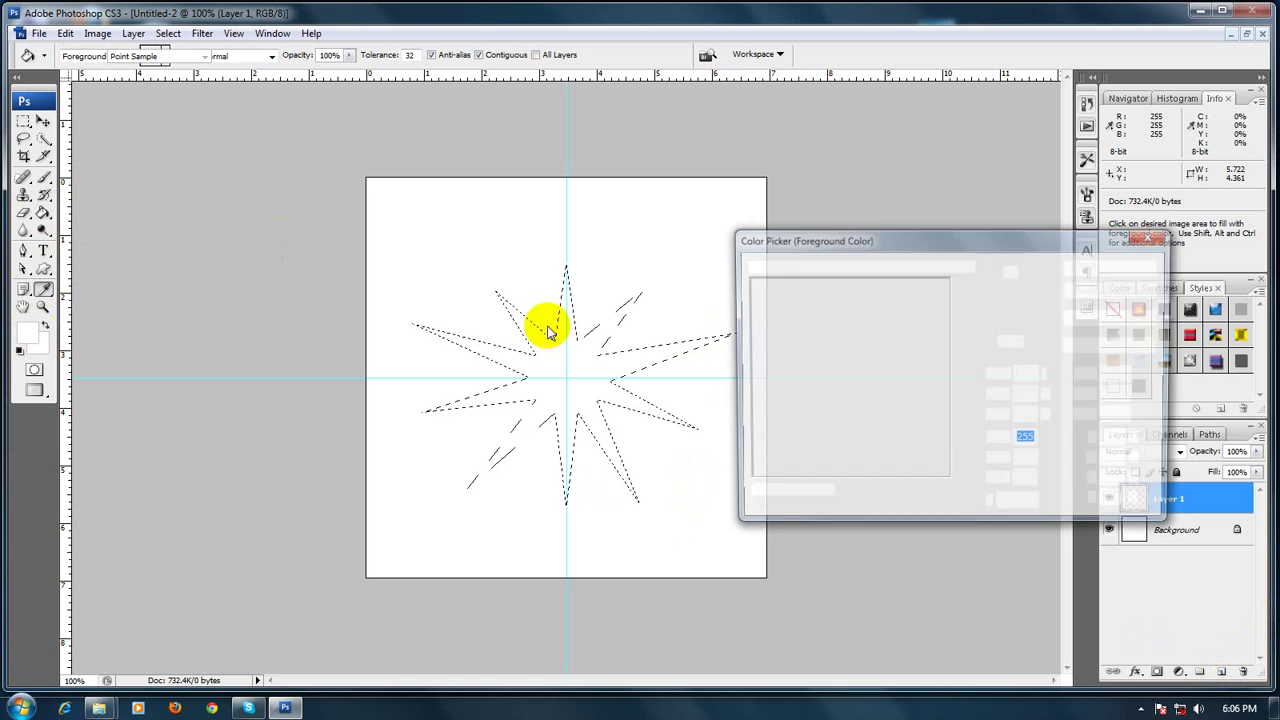
click(937, 477)
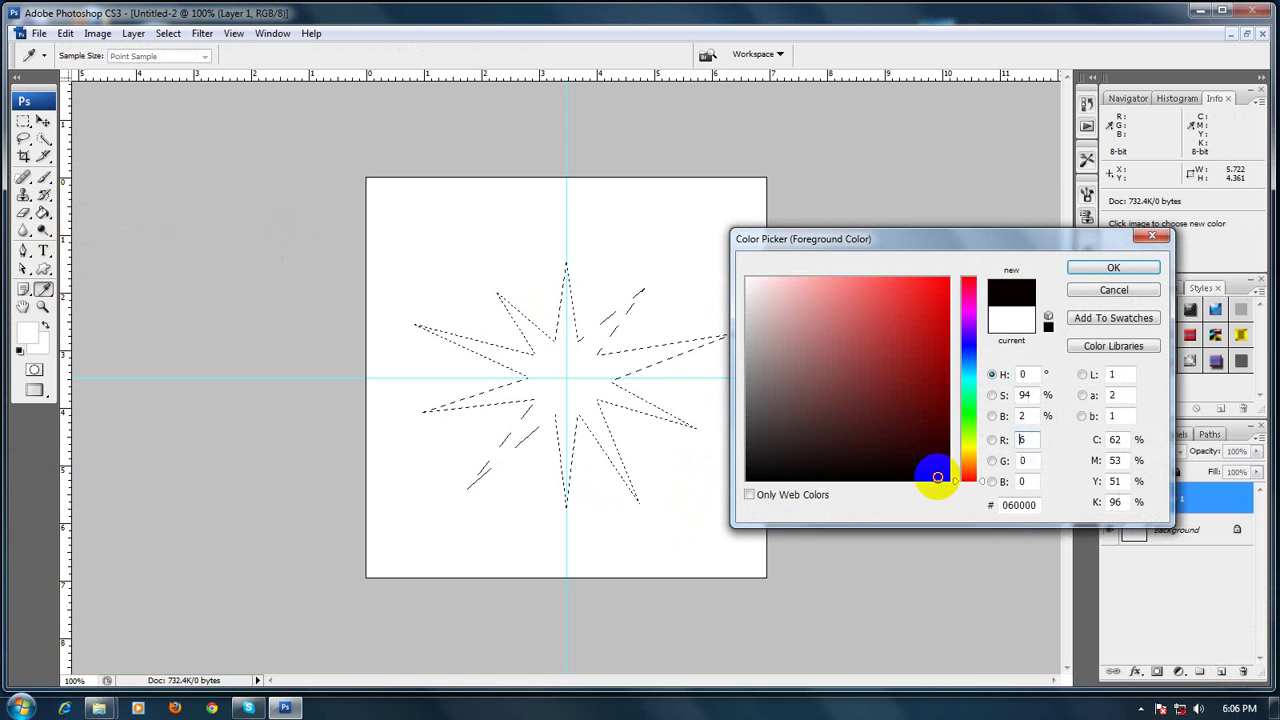
click(1088, 269)
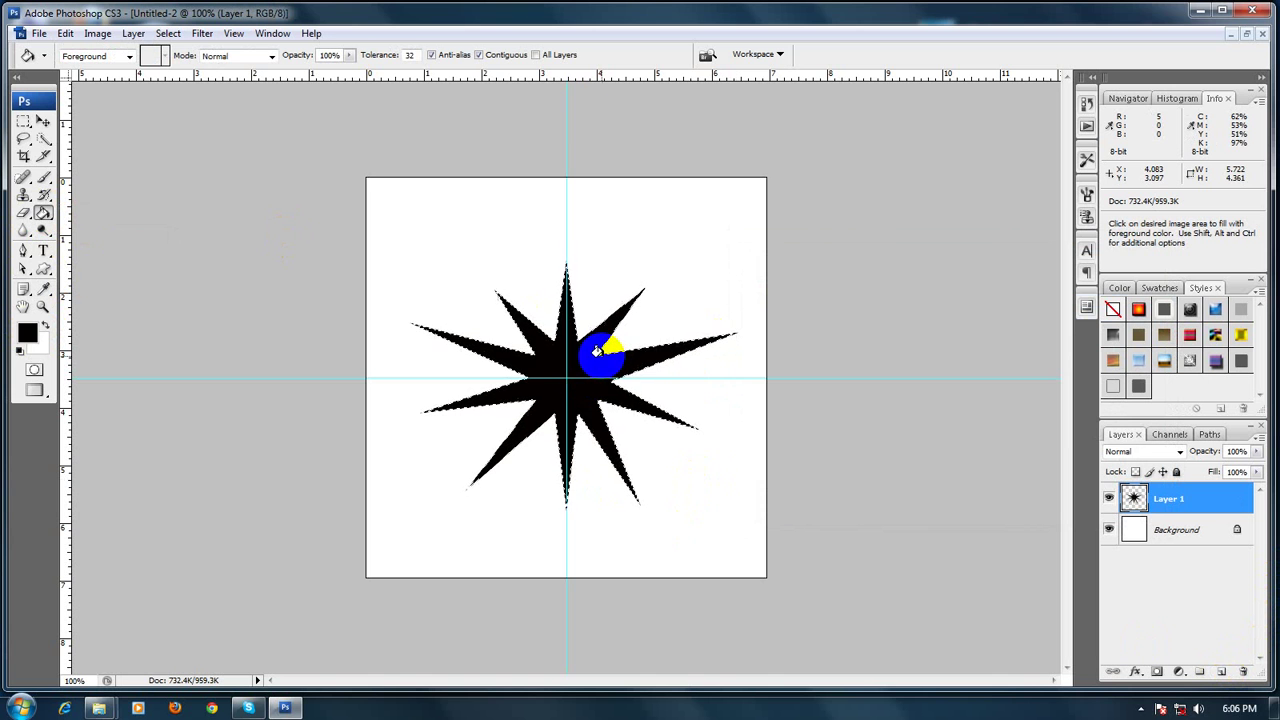
Scale the black star proportionally to about 53% and centre it on the guide intersection
click(43, 121)
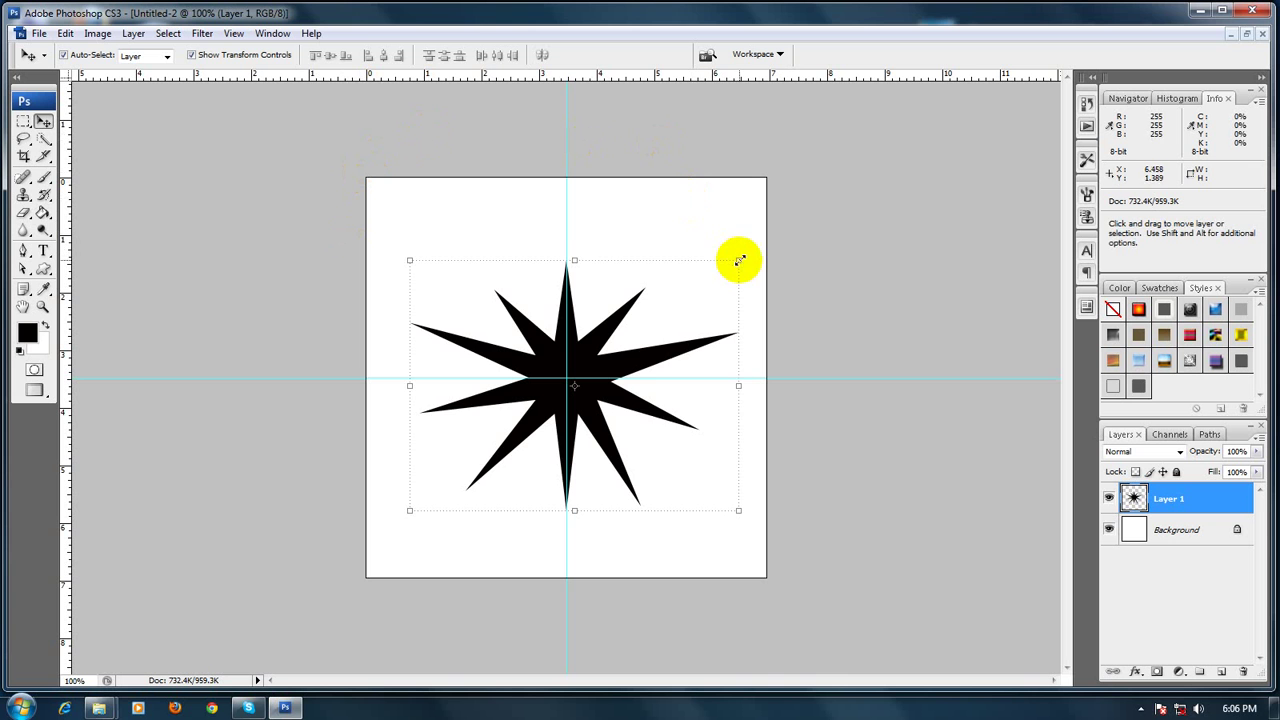
drag(739, 260, 672, 305)
drag(663, 312, 658, 312)
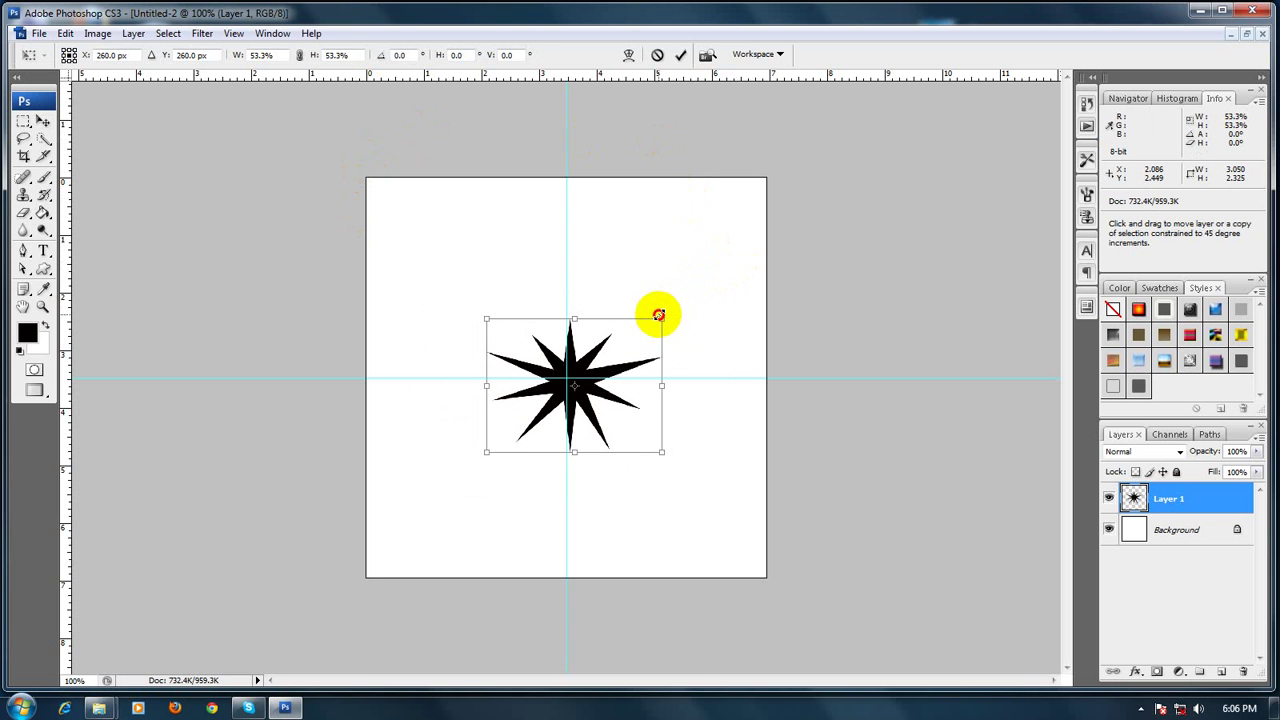
drag(574, 366, 582, 356)
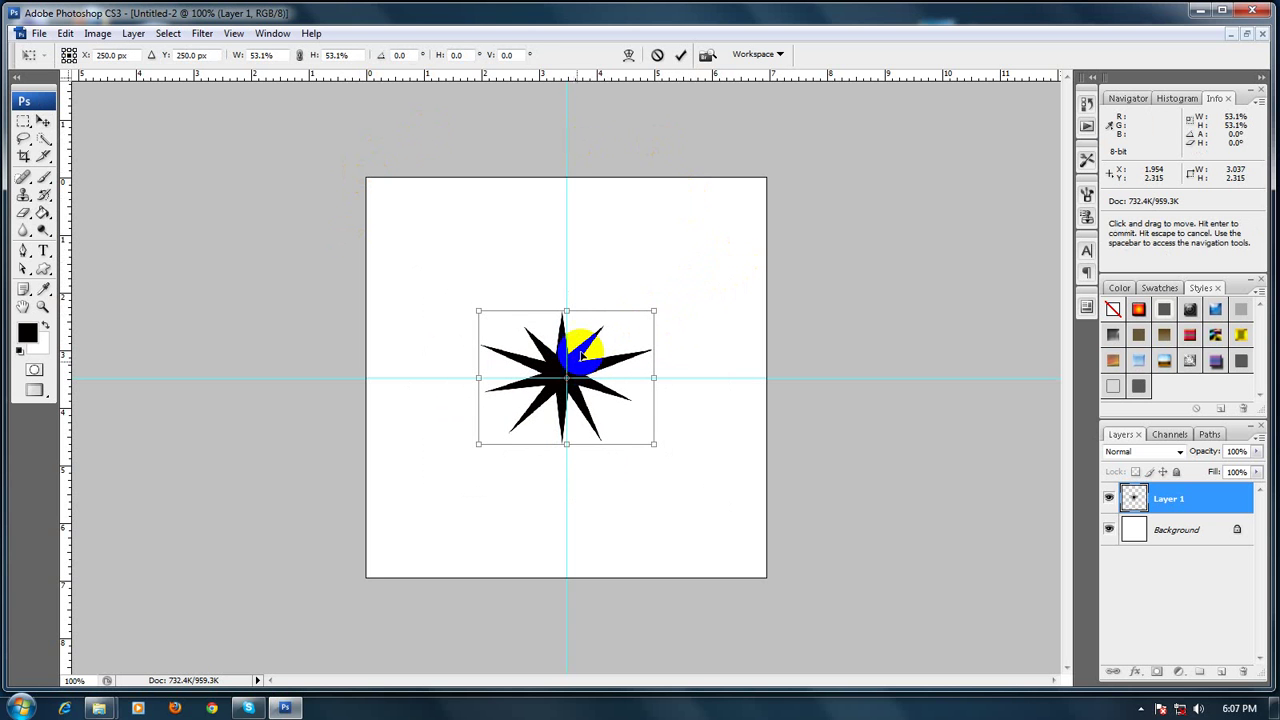
key(Return)
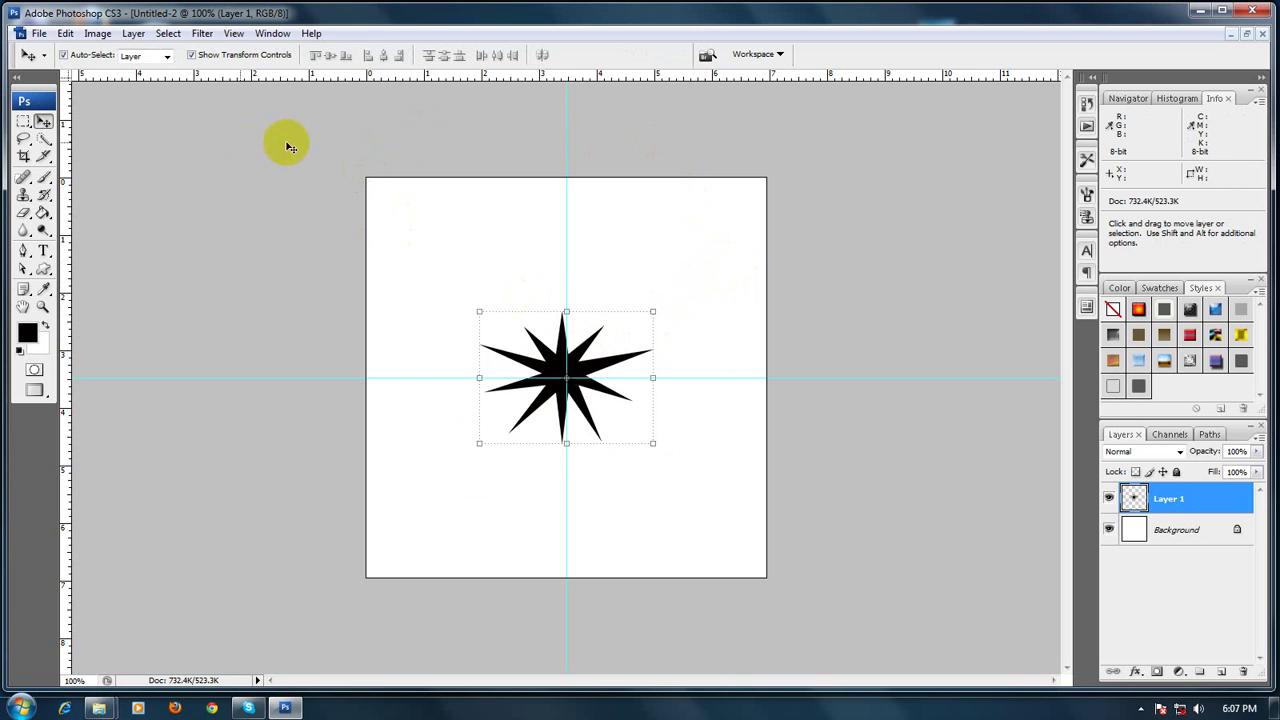
Apply a Radial Blur to the star with amount 100, Zoom method and Good quality
click(199, 36)
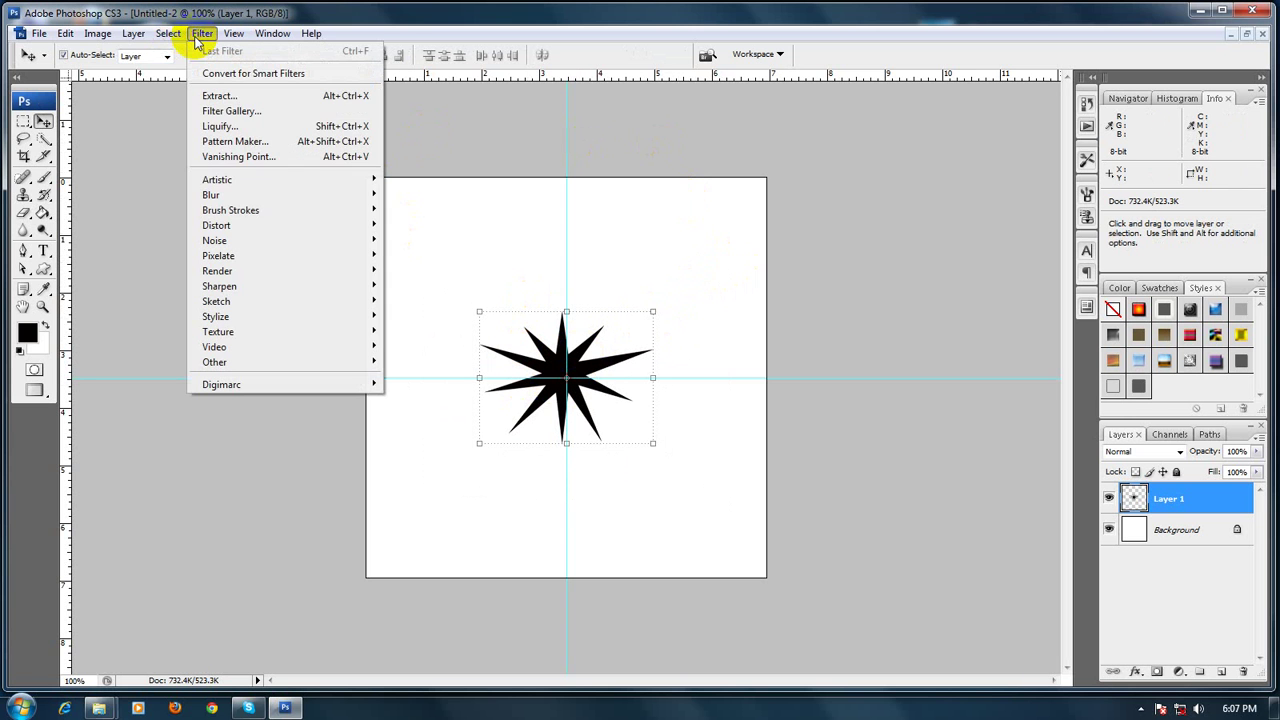
mouse_move(214, 194)
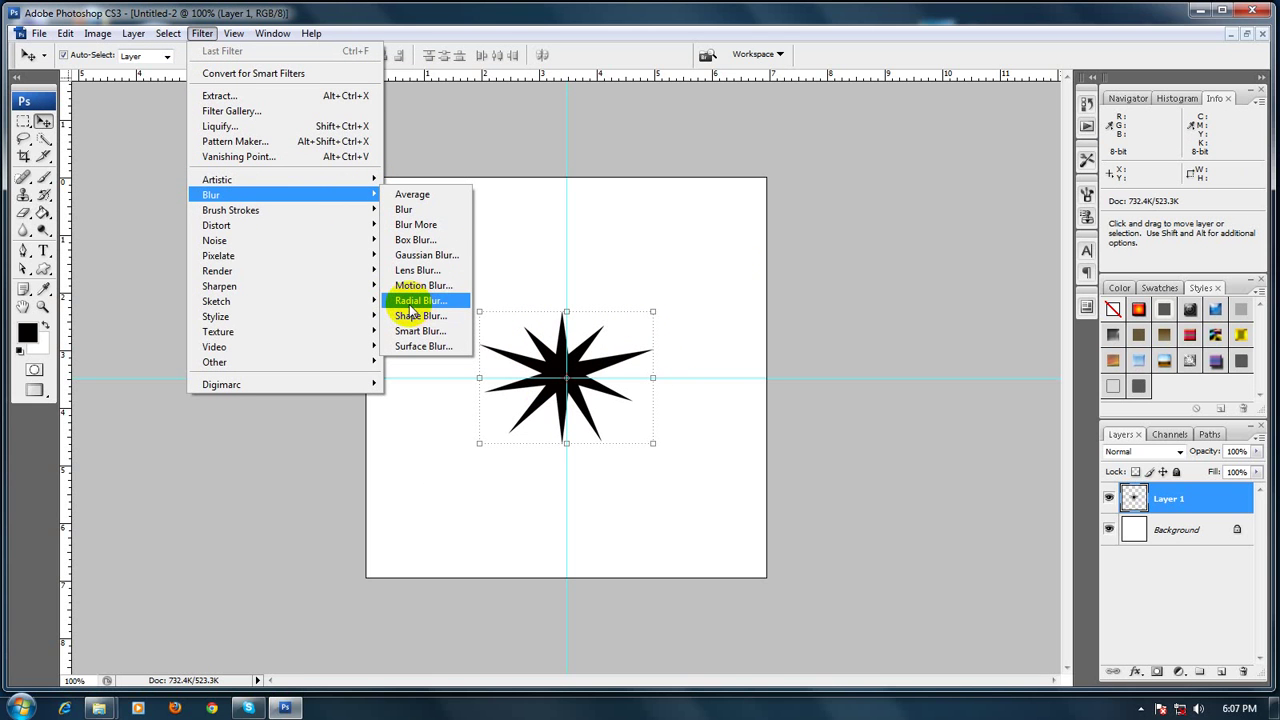
click(415, 302)
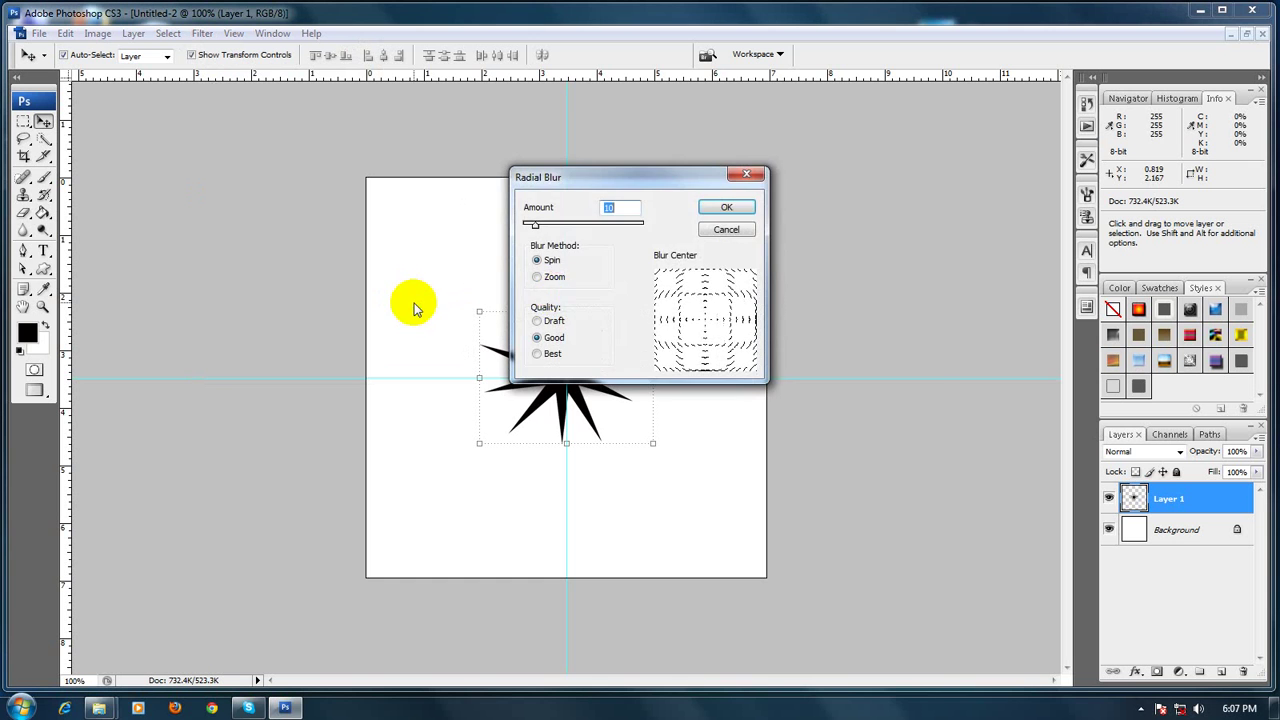
drag(700, 187, 863, 174)
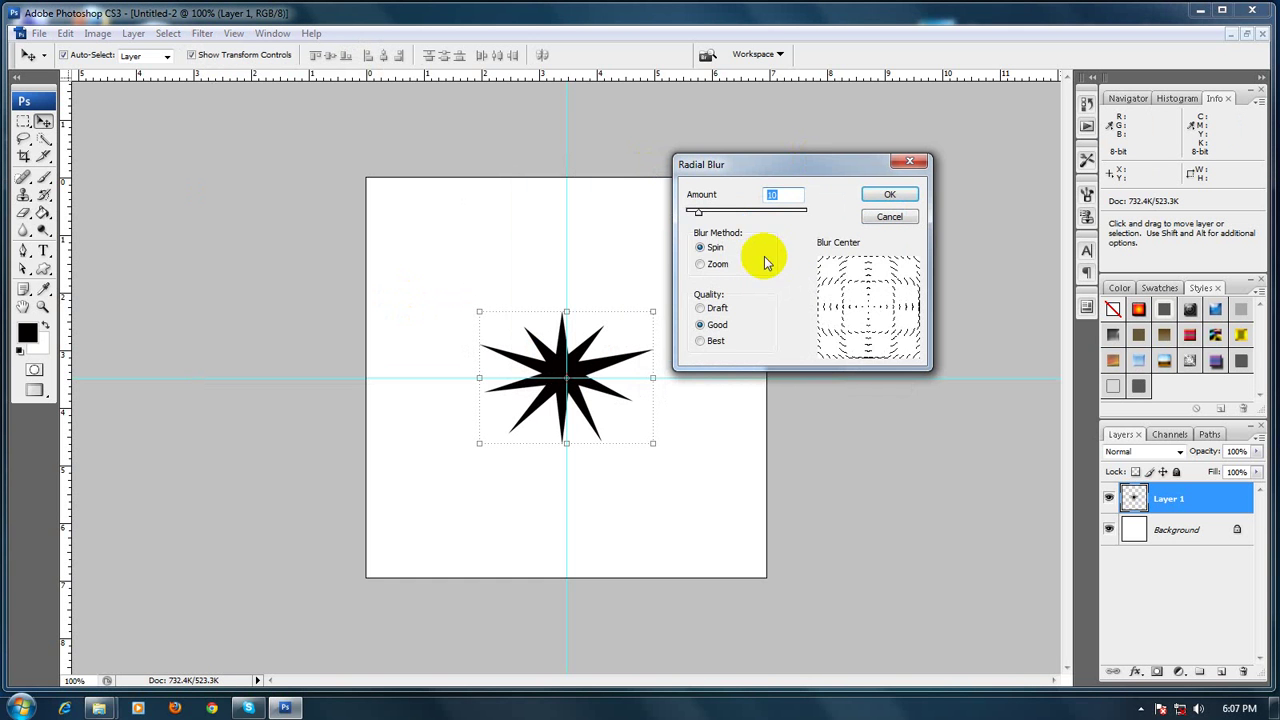
click(705, 263)
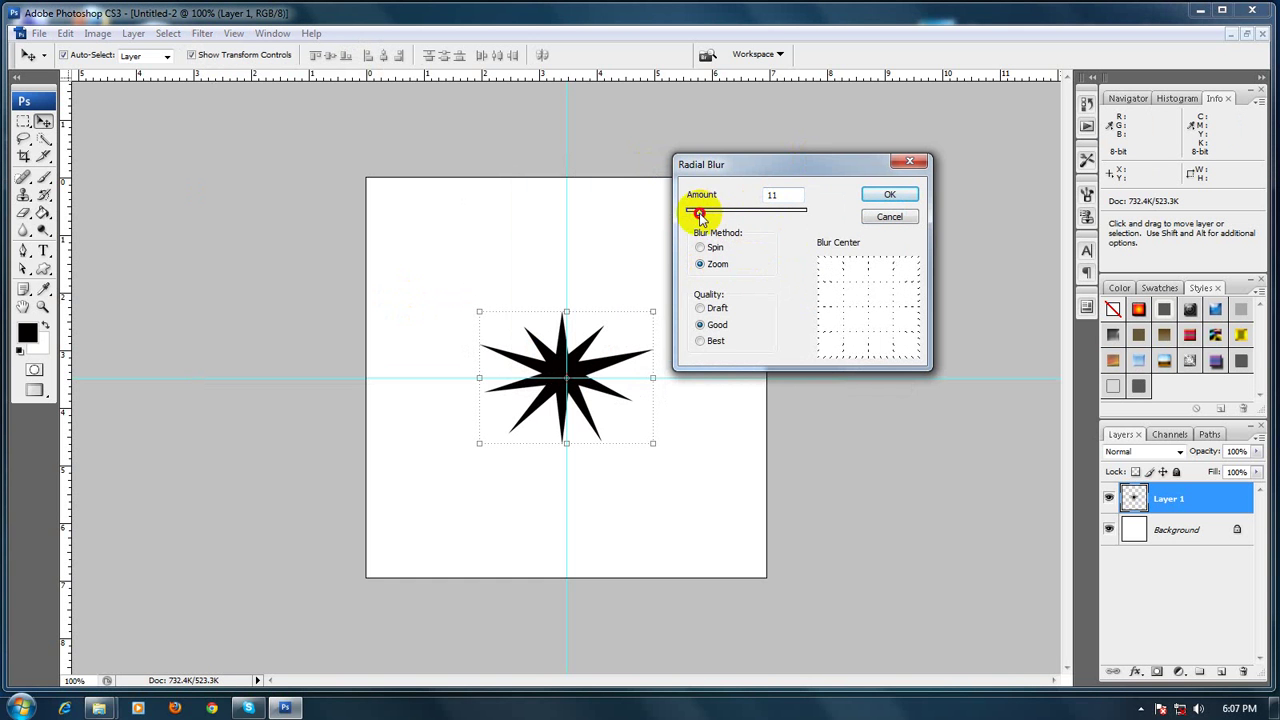
drag(699, 215, 830, 217)
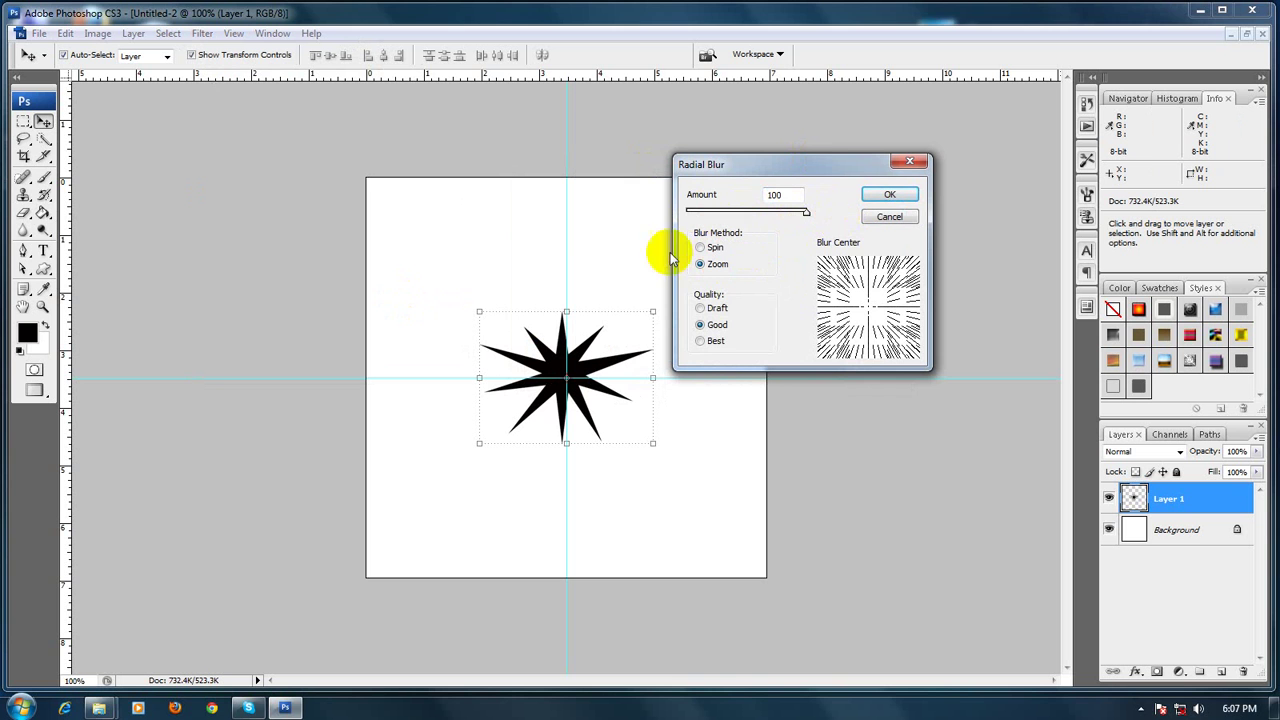
click(892, 195)
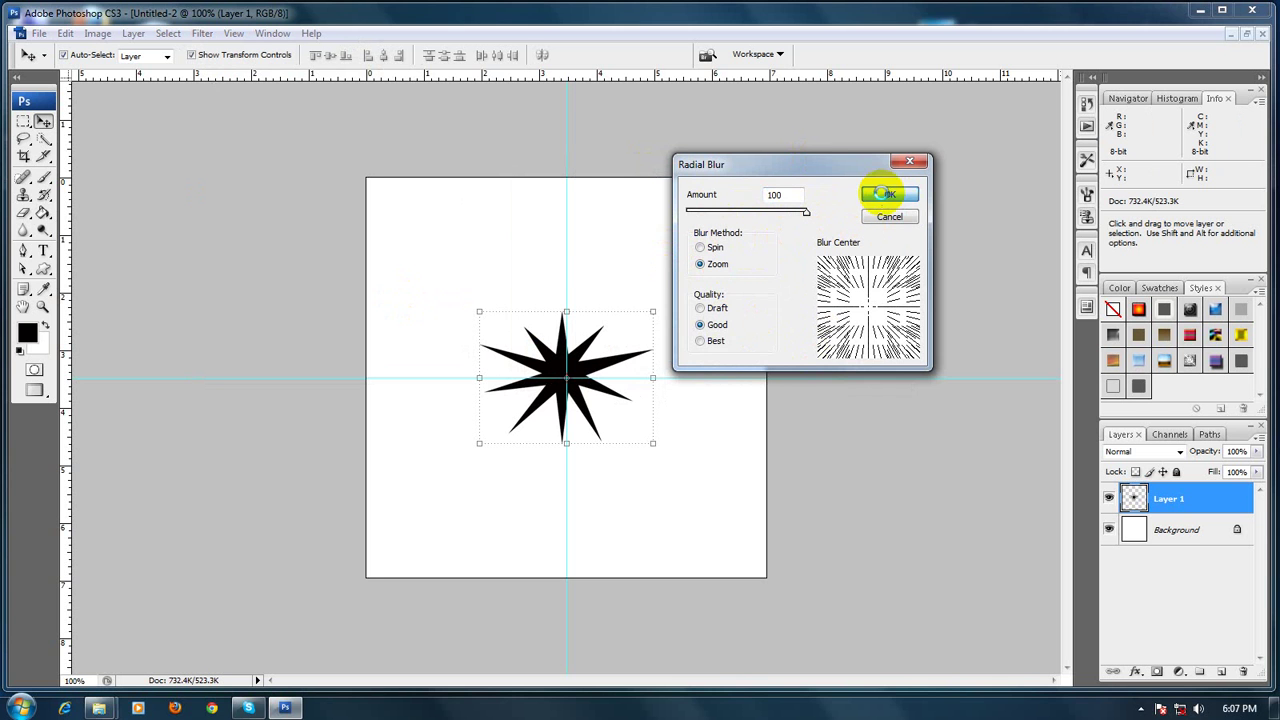
Undo the star's radial blur and reapply it with the same Zoom settings
click(586, 366)
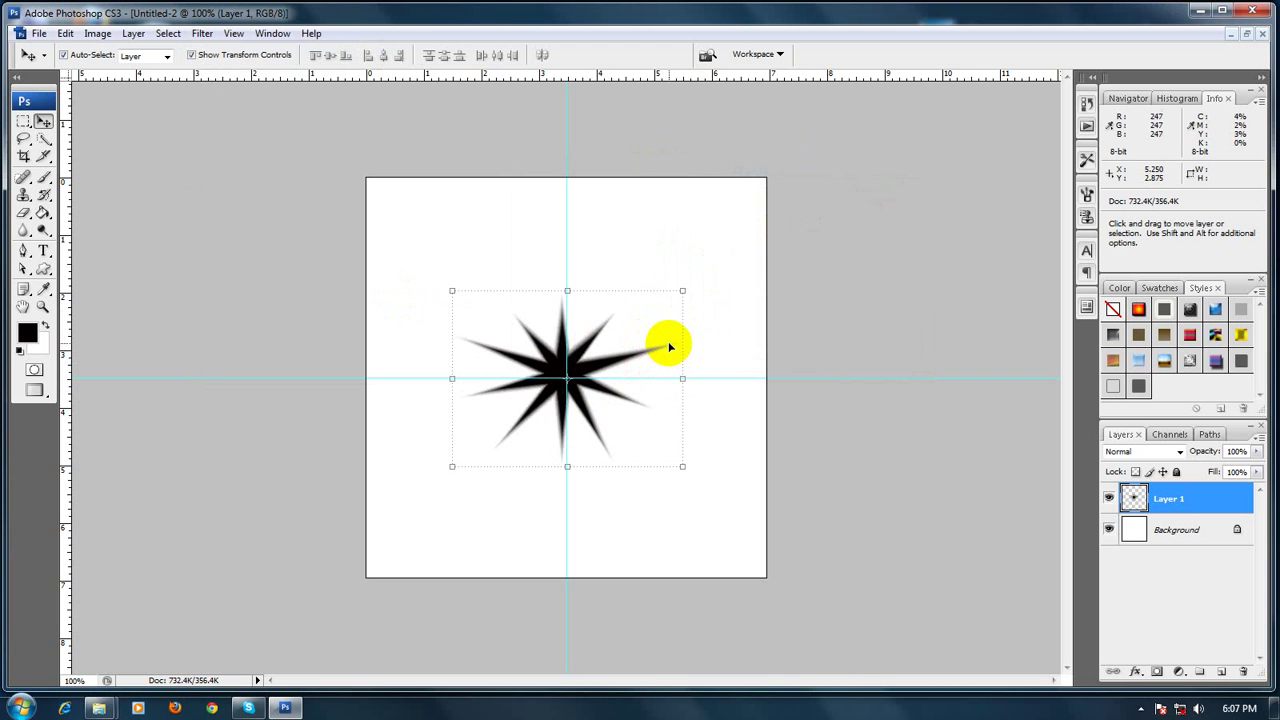
key(ctrl+z)
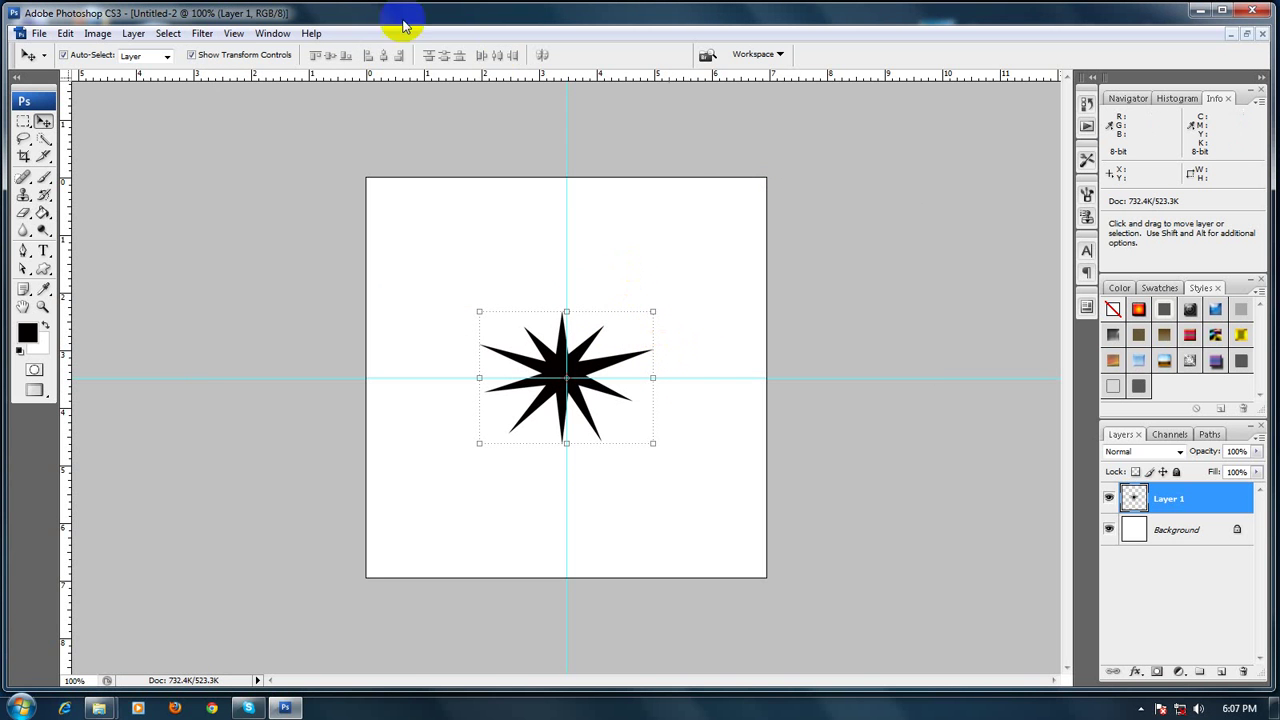
click(201, 33)
mouse_move(320, 194)
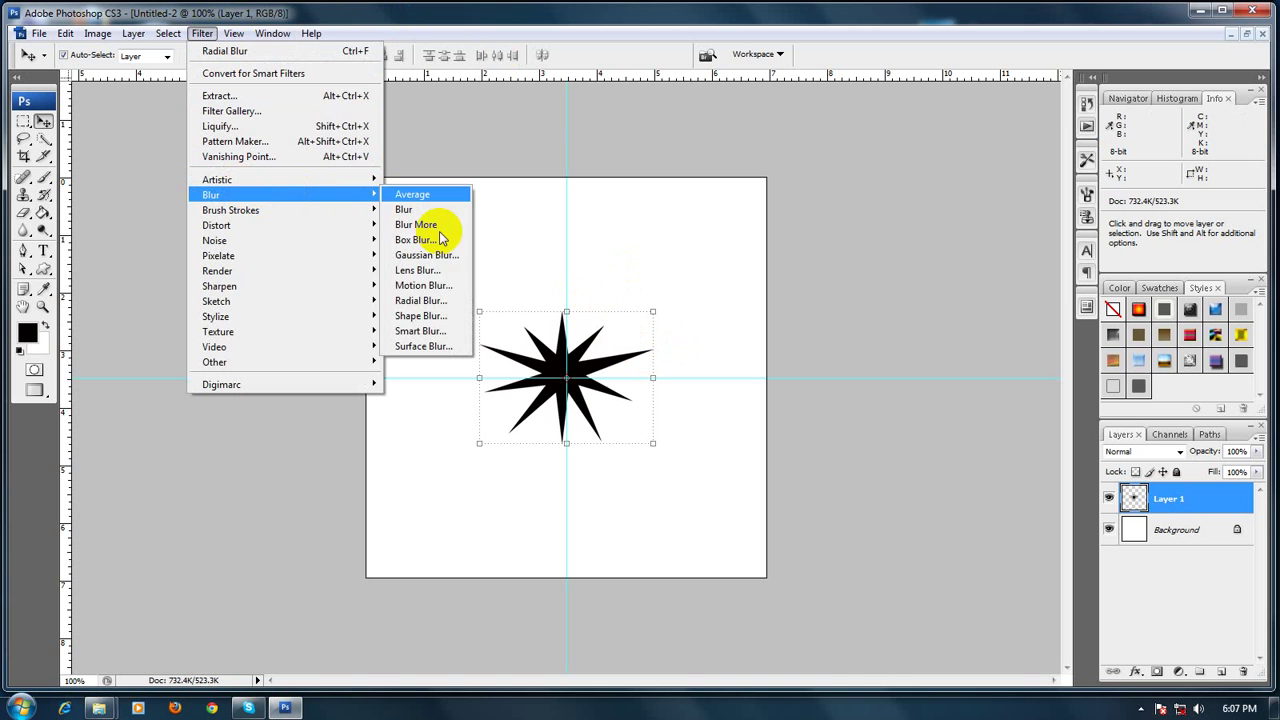
click(438, 301)
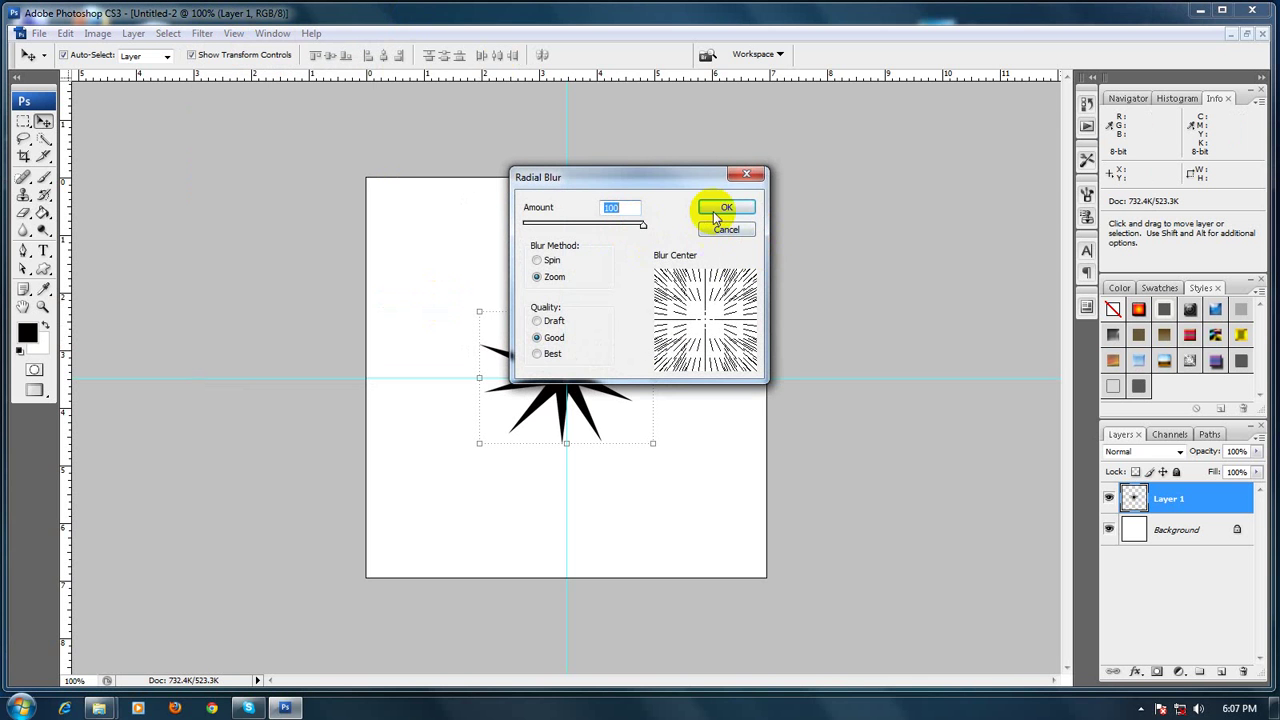
click(737, 212)
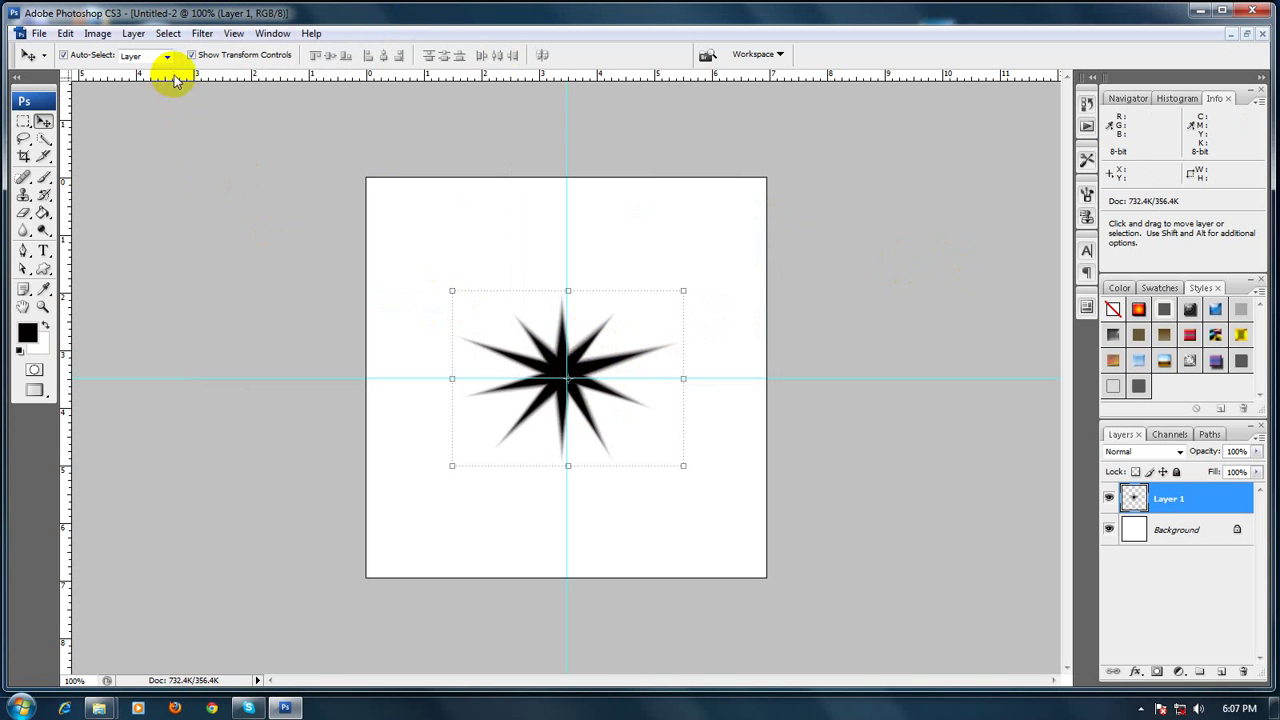
click(202, 33)
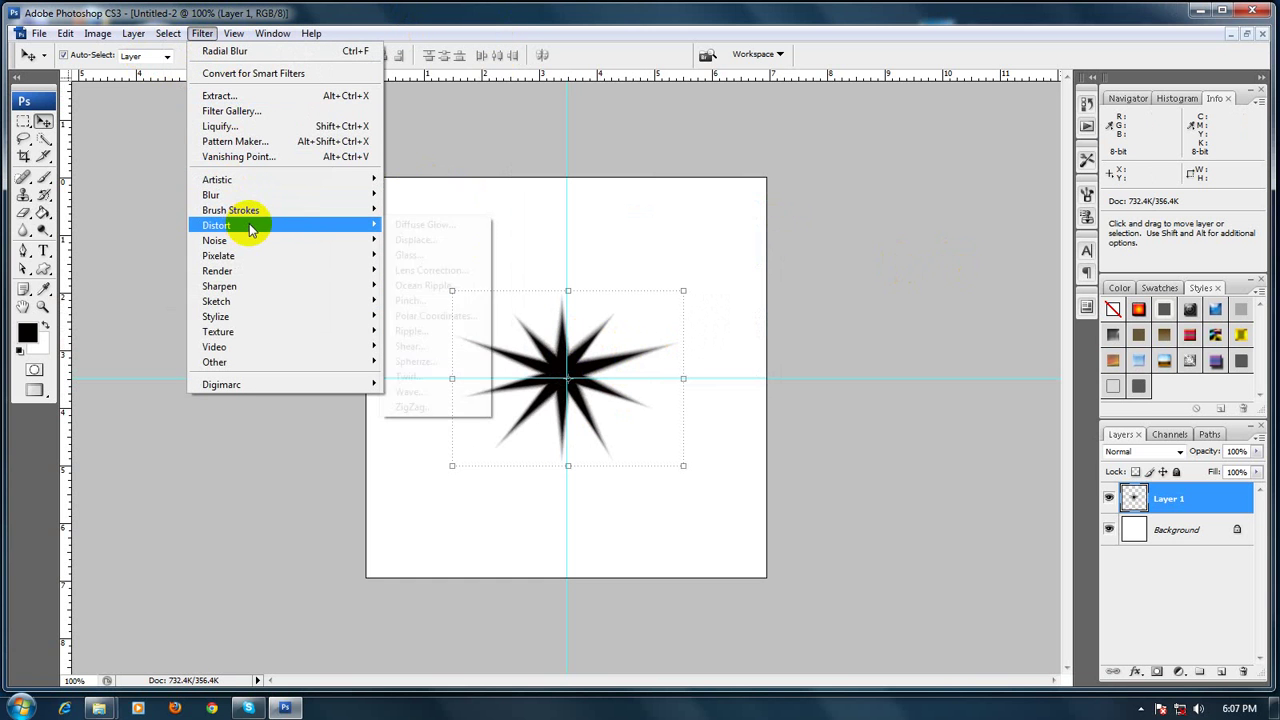
mouse_move(262, 228)
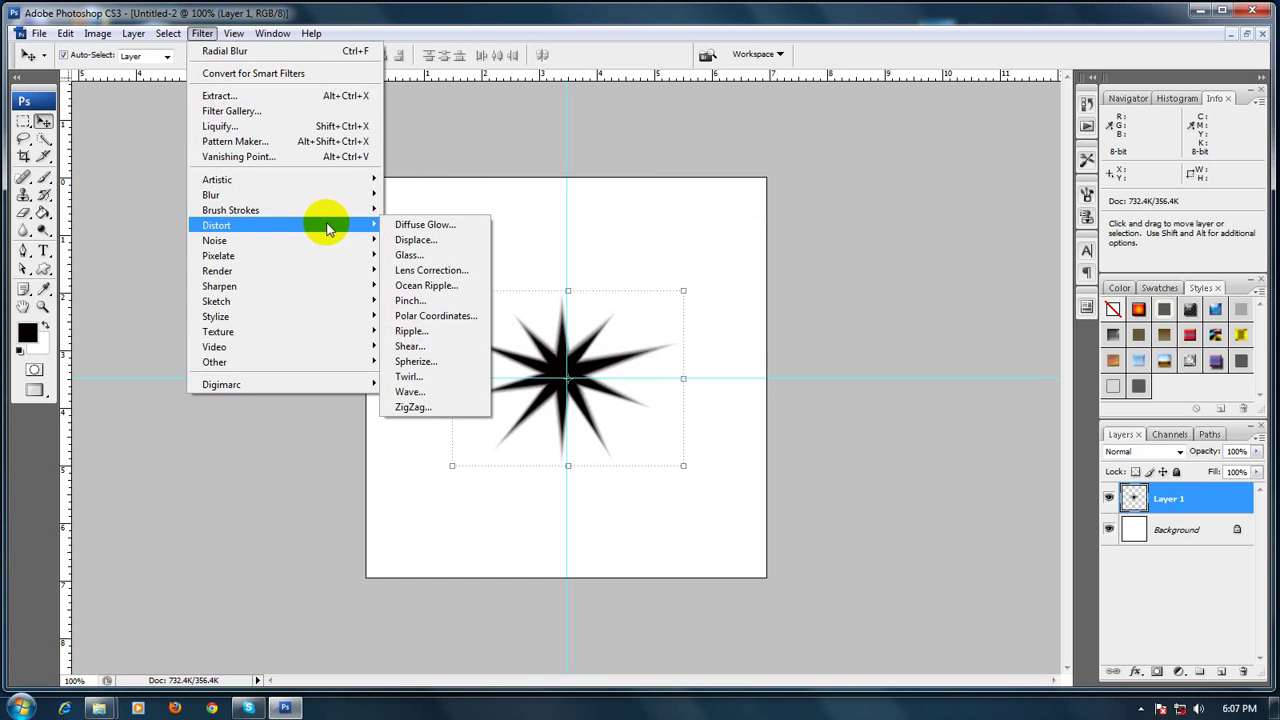
mouse_move(64, 33)
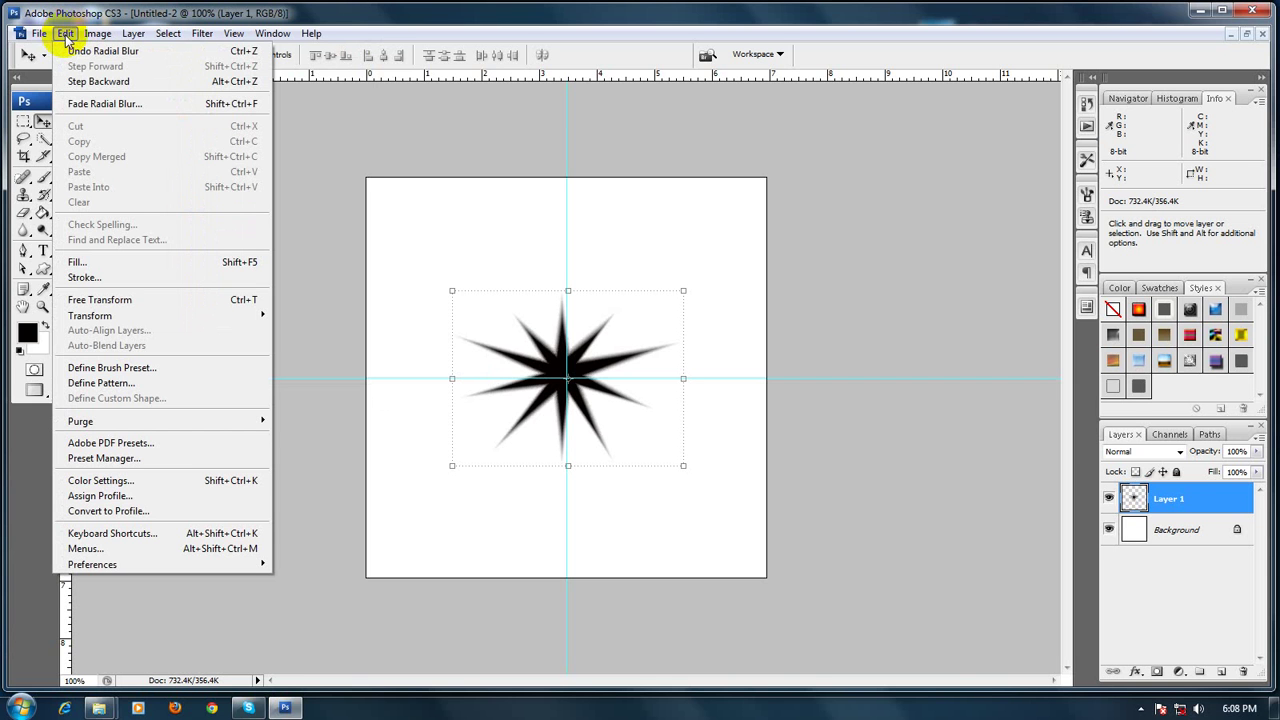
mouse_move(203, 35)
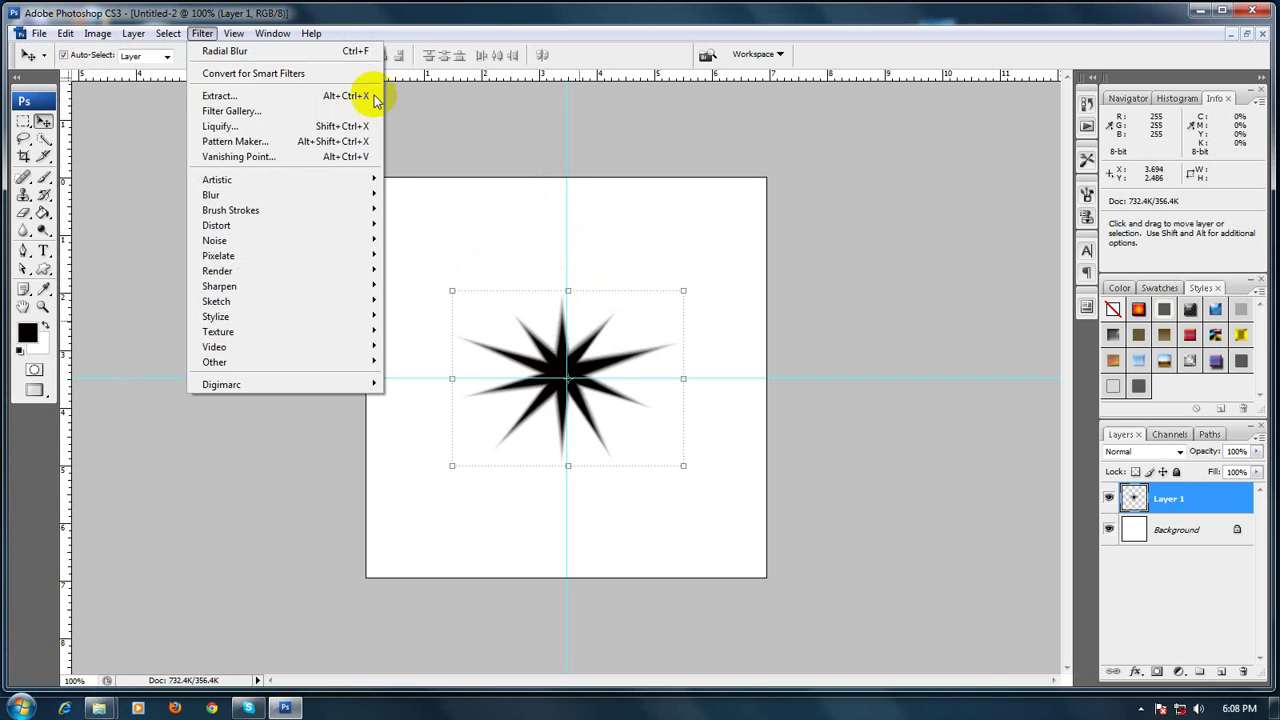
click(590, 378)
Repeat the last radial blur on the star layer twice to lengthen its soft rays
click(568, 363)
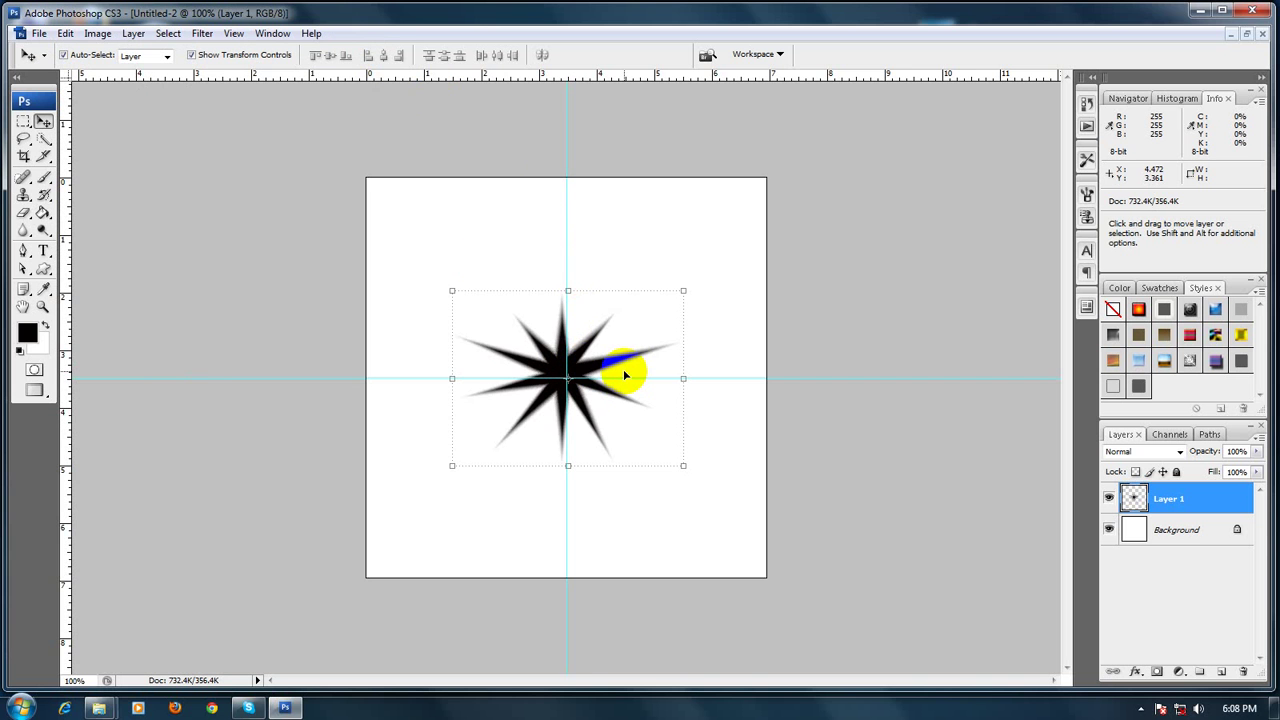
key(ctrl+f)
key(ctrl+f)
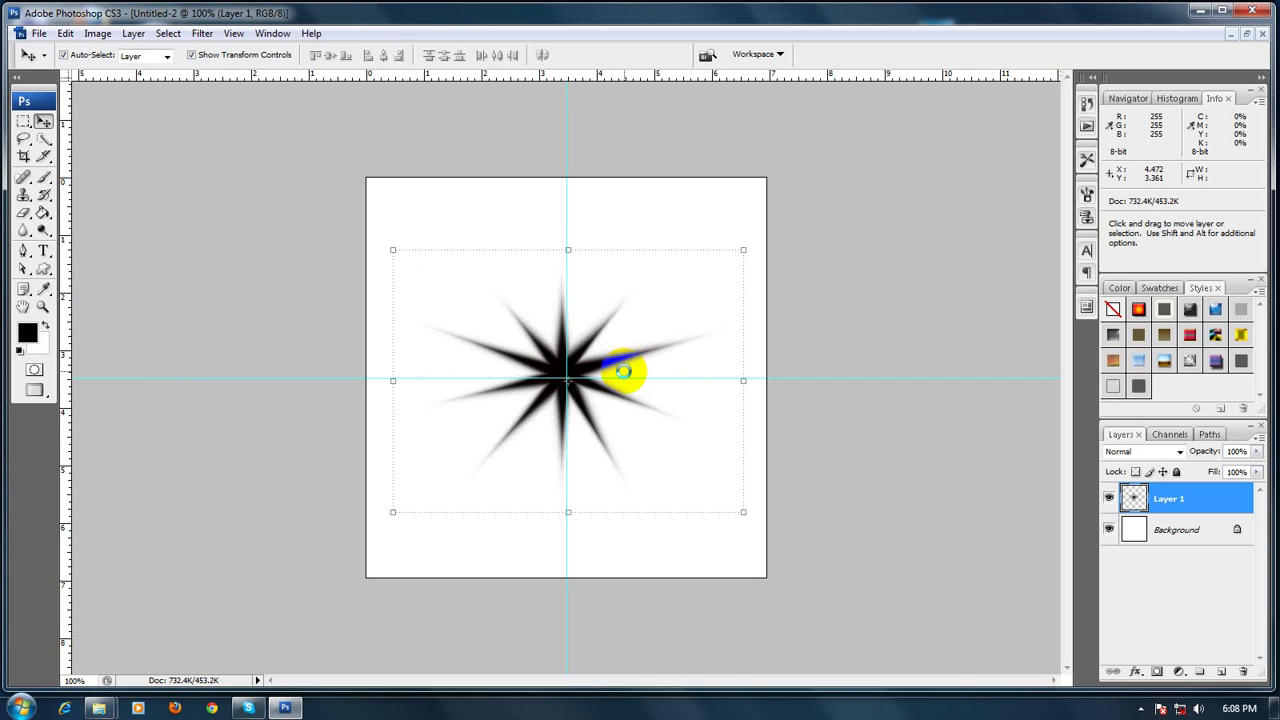
Scale the starburst proportionally to 75.7%, repeating the radial zoom blur once before and once after the resize
key(ctrl+f)
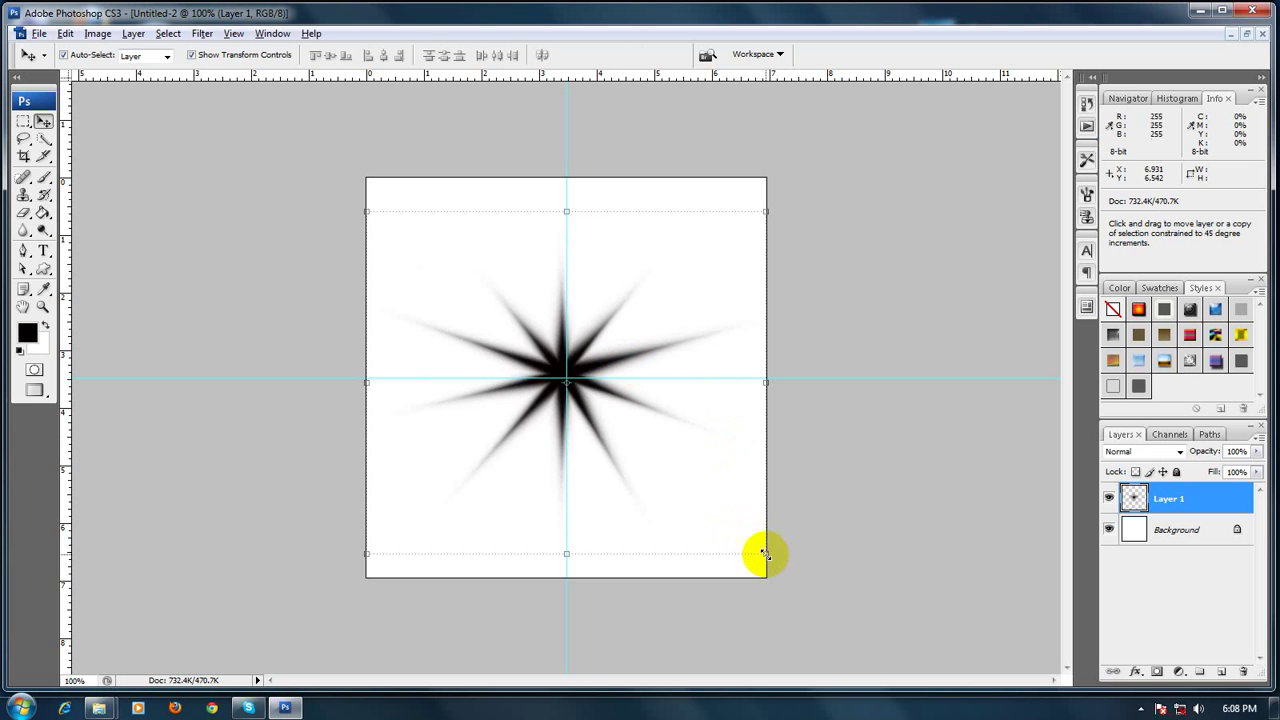
key(ctrl+t)
drag(760, 549, 713, 515)
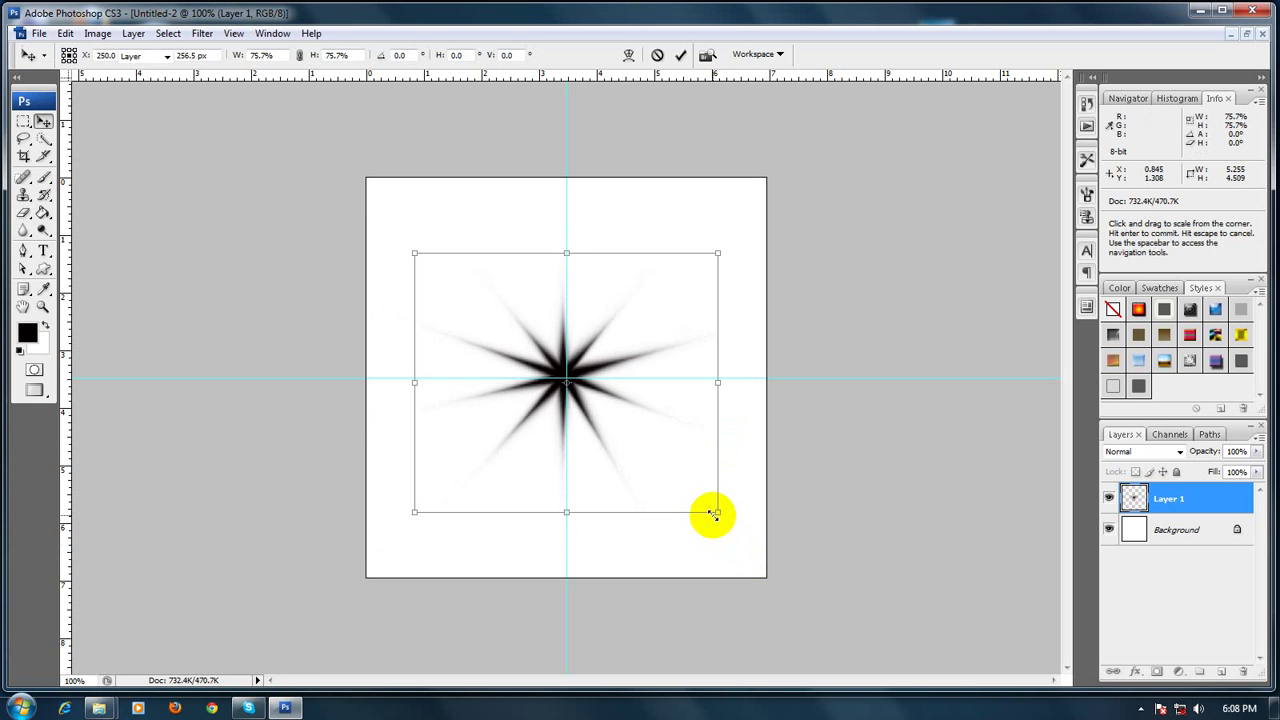
key(Return)
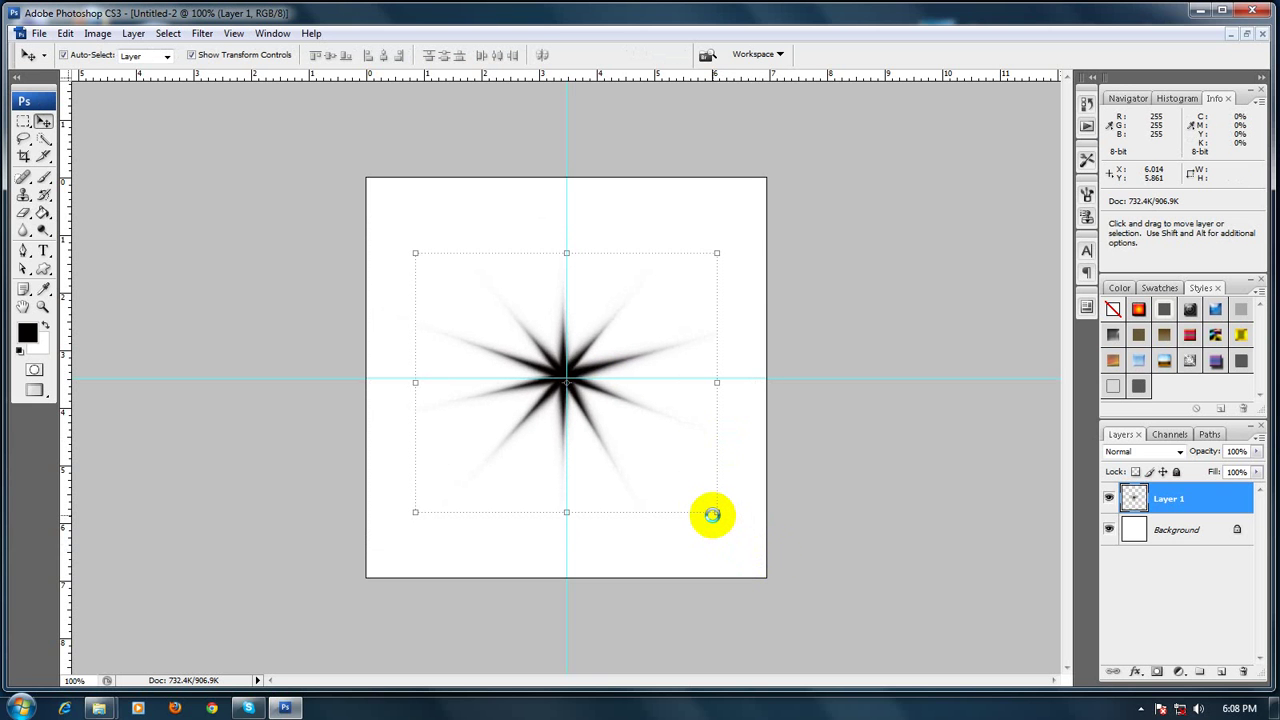
click(712, 515)
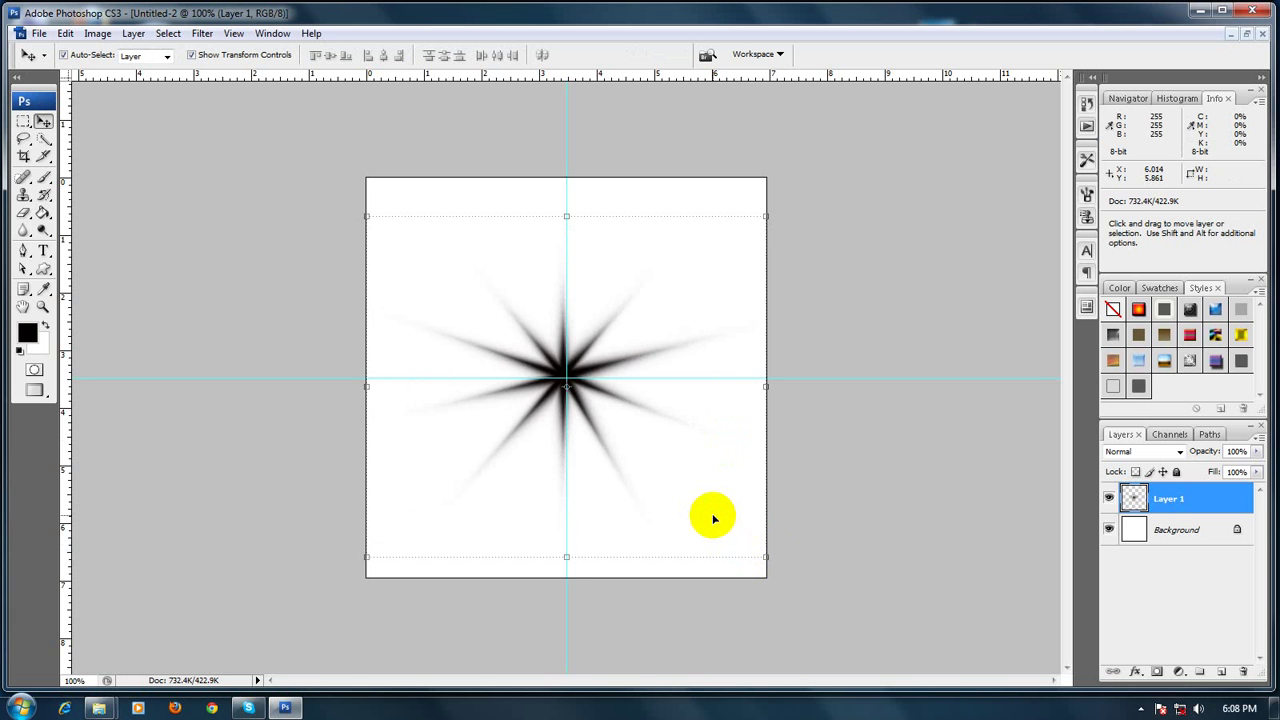
Crop the canvas around the starburst to about 6.94 by 5.44, keeping the full width and trimming above and below the rays
click(22, 157)
drag(366, 216, 777, 526)
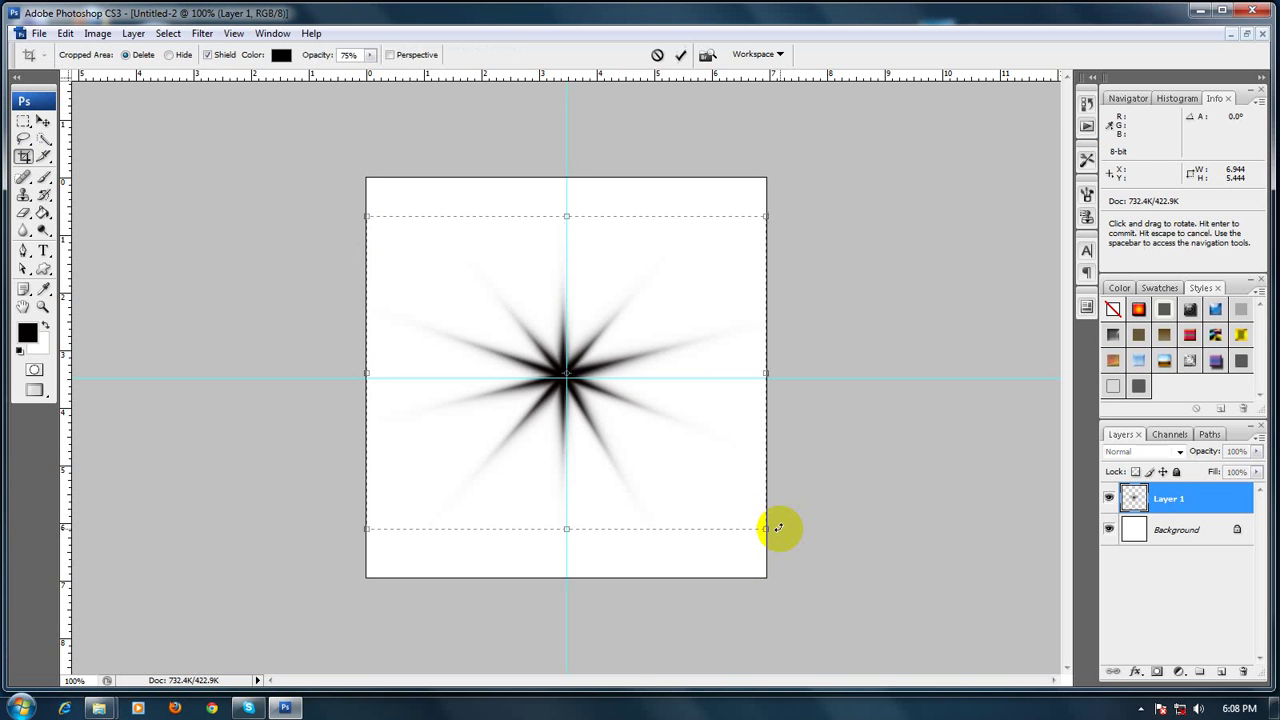
key(Return)
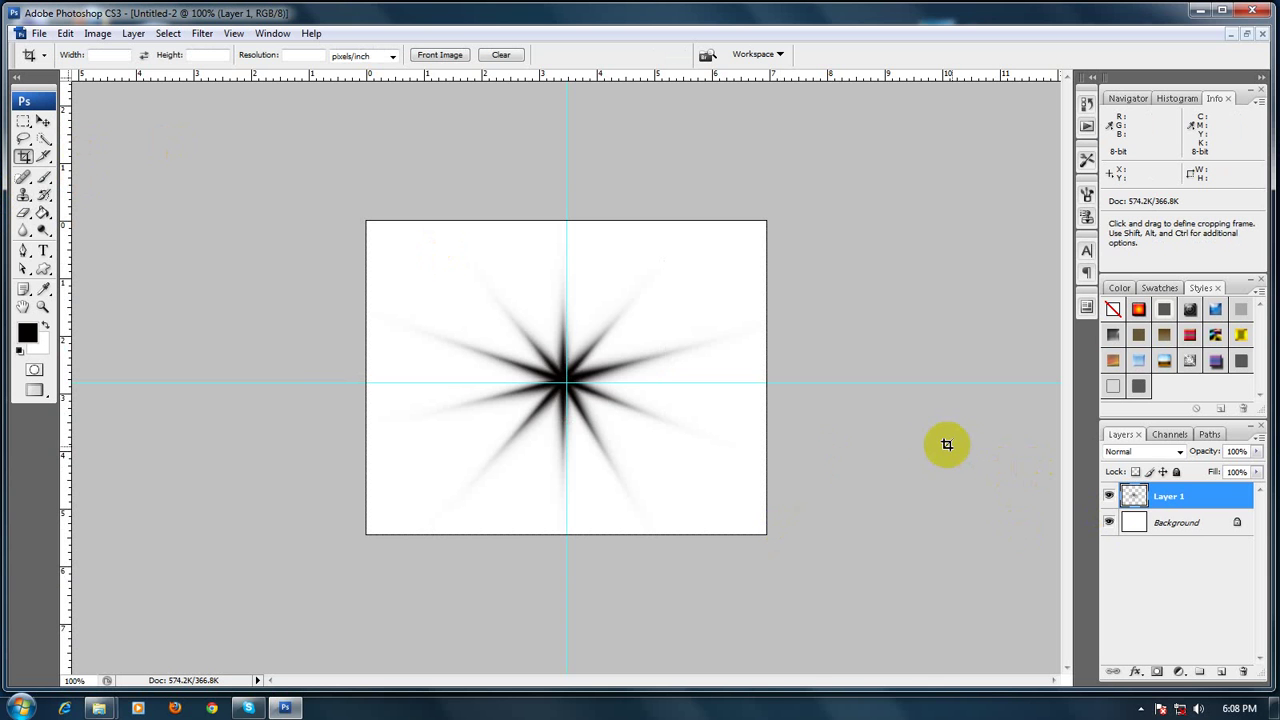
Define the cropped starburst as a brush preset with a name starting with "ligh"
click(65, 33)
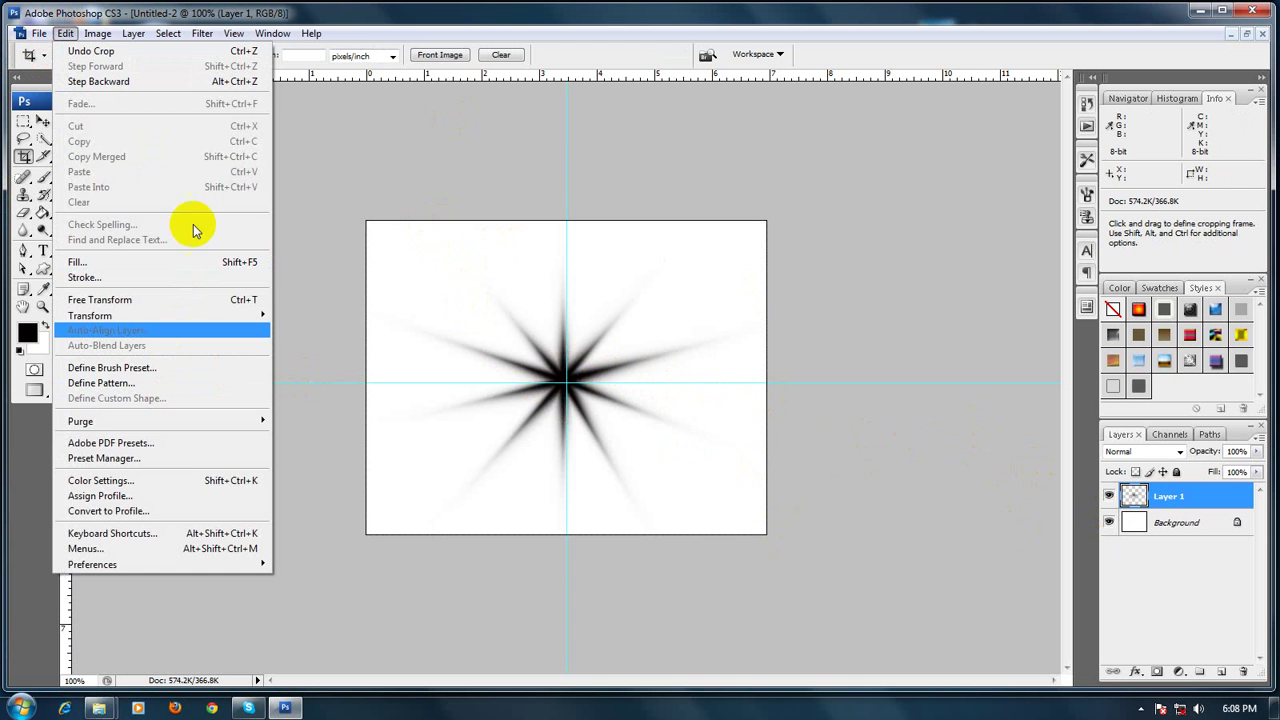
click(102, 370)
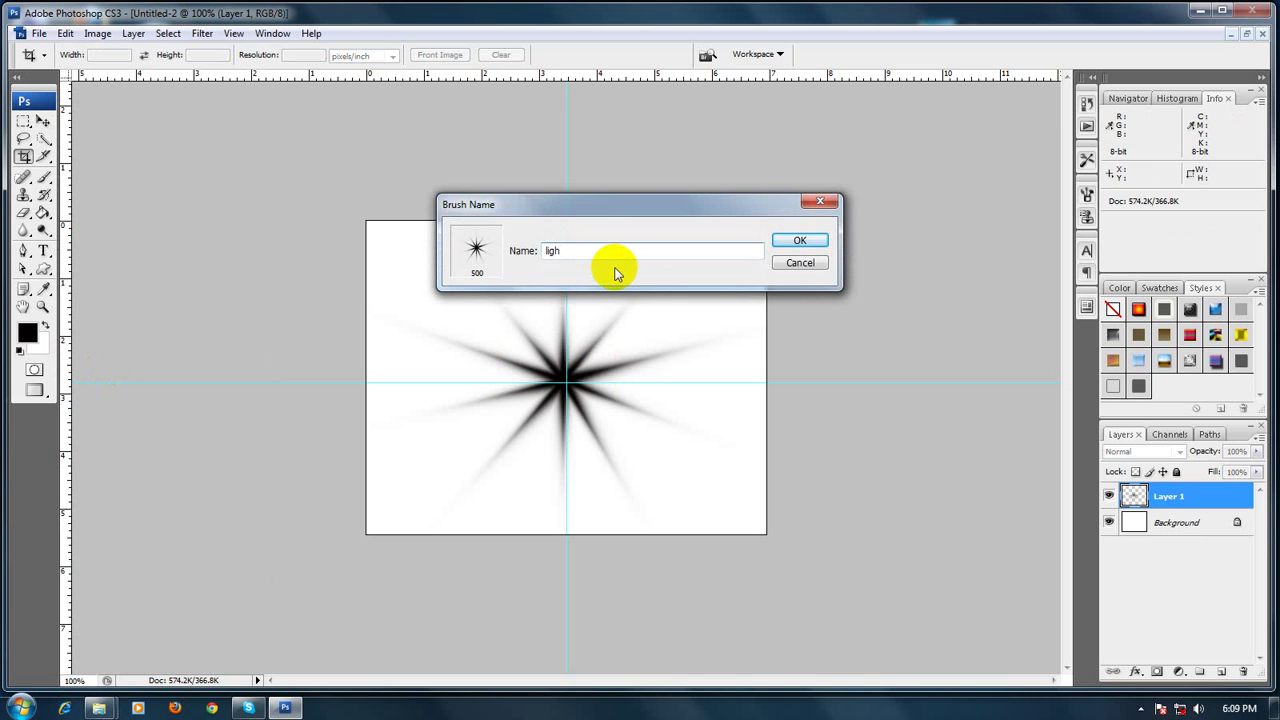
key(Return)
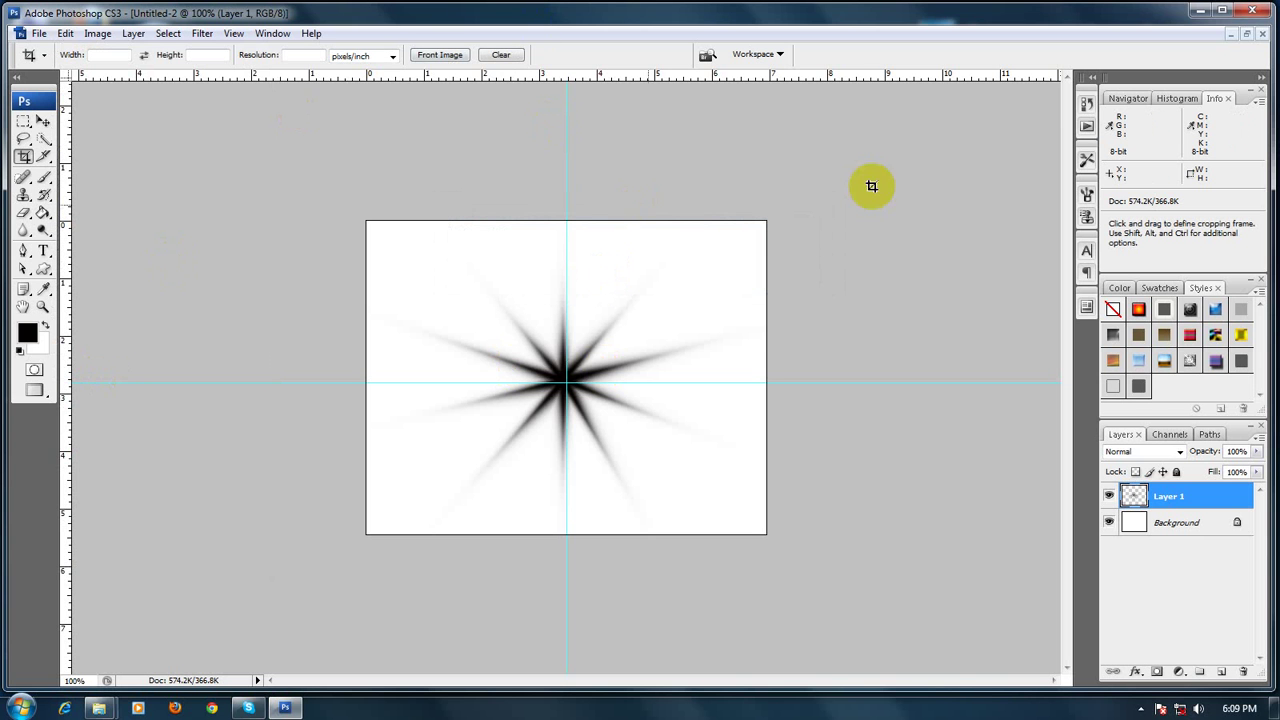
Switch to the purple gradient document Untitled-1 and set the foreground colour to white
click(1248, 37)
click(410, 95)
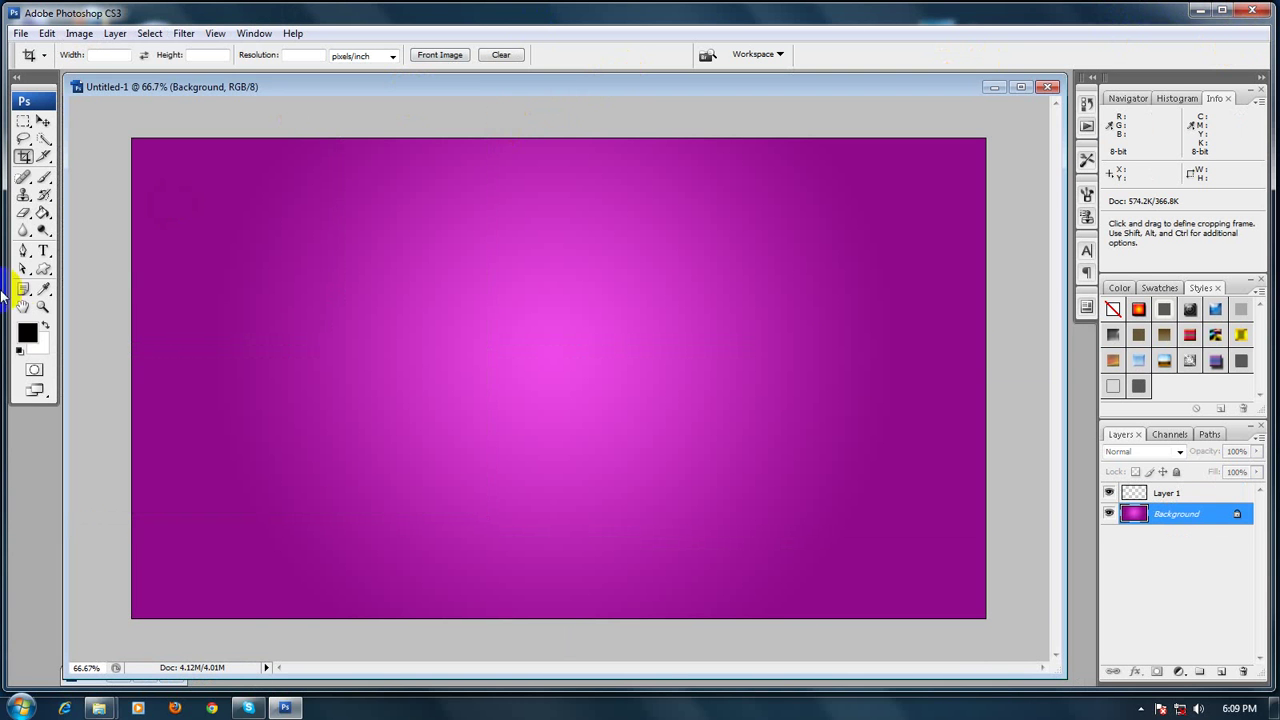
click(38, 328)
key(d)
key(x)
Activate the Brush tool and load the 500 px starburst brush as its tip
drag(43, 177, 94, 185)
click(96, 179)
click(113, 55)
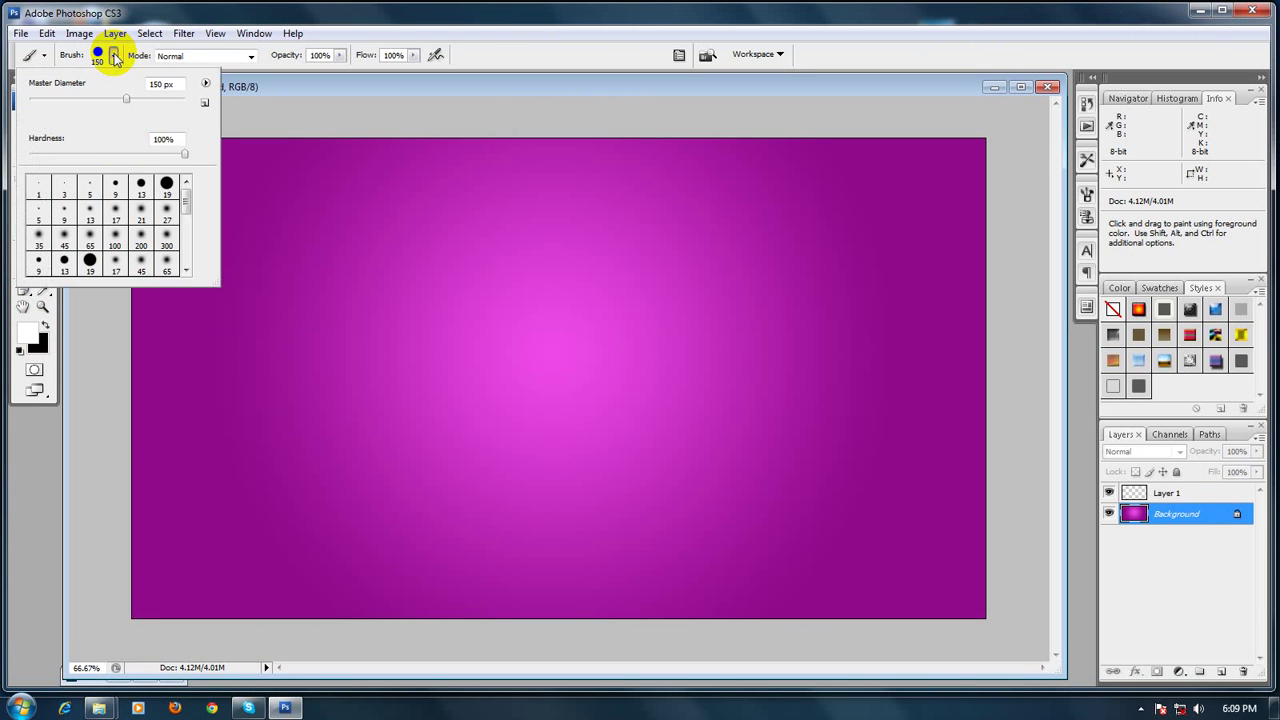
scroll(193, 255, down, 5)
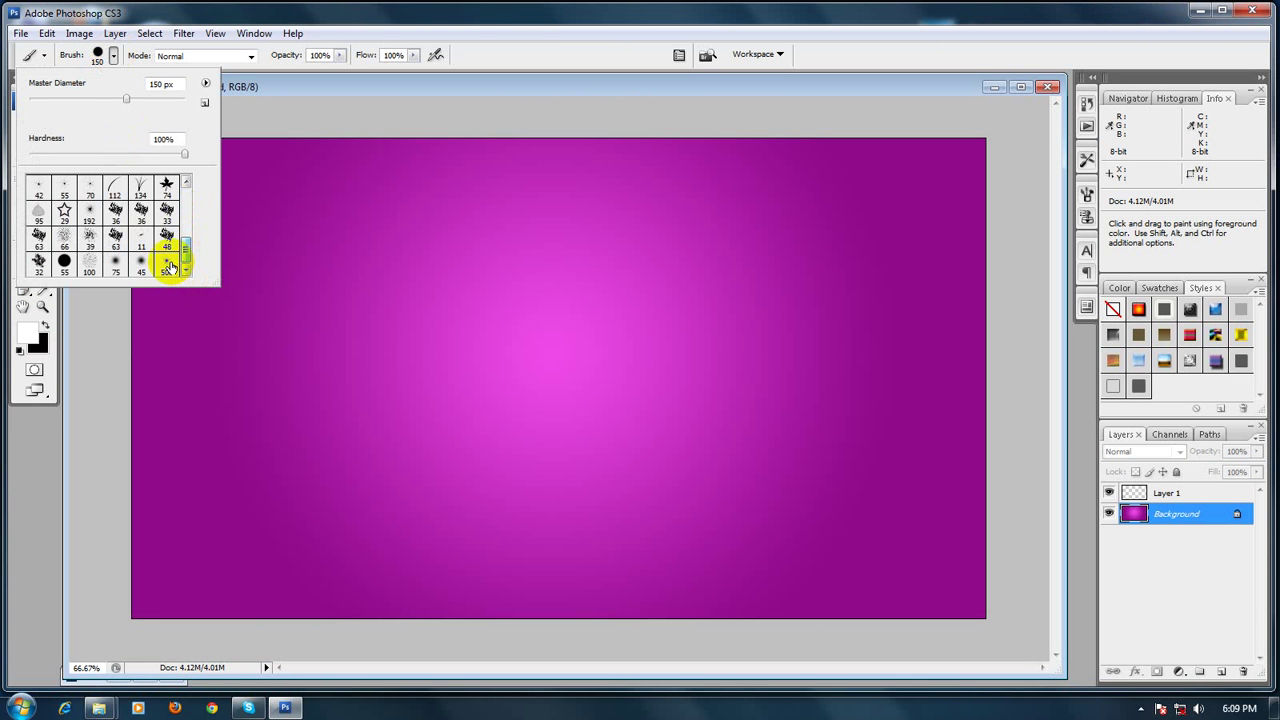
double_click(171, 263)
Stamp test starbursts on the purple background at 500 px and 175 px, undoing each one
click(345, 260)
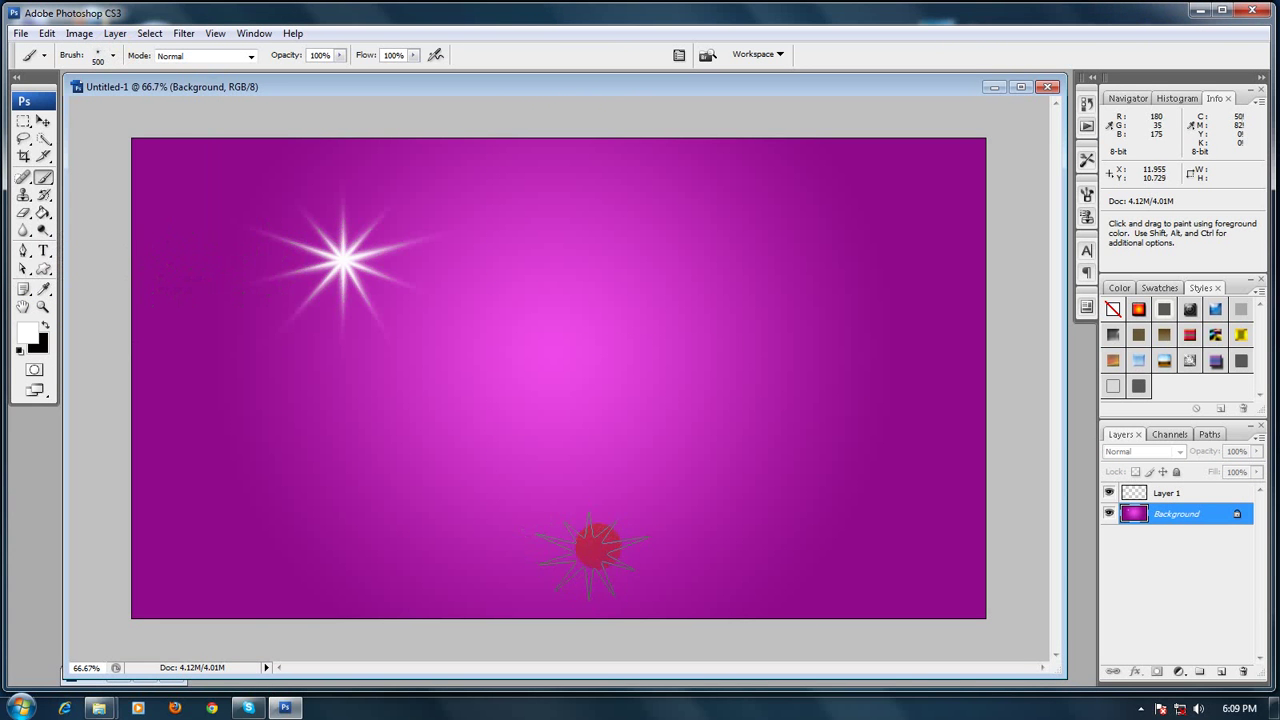
key(ctrl+z)
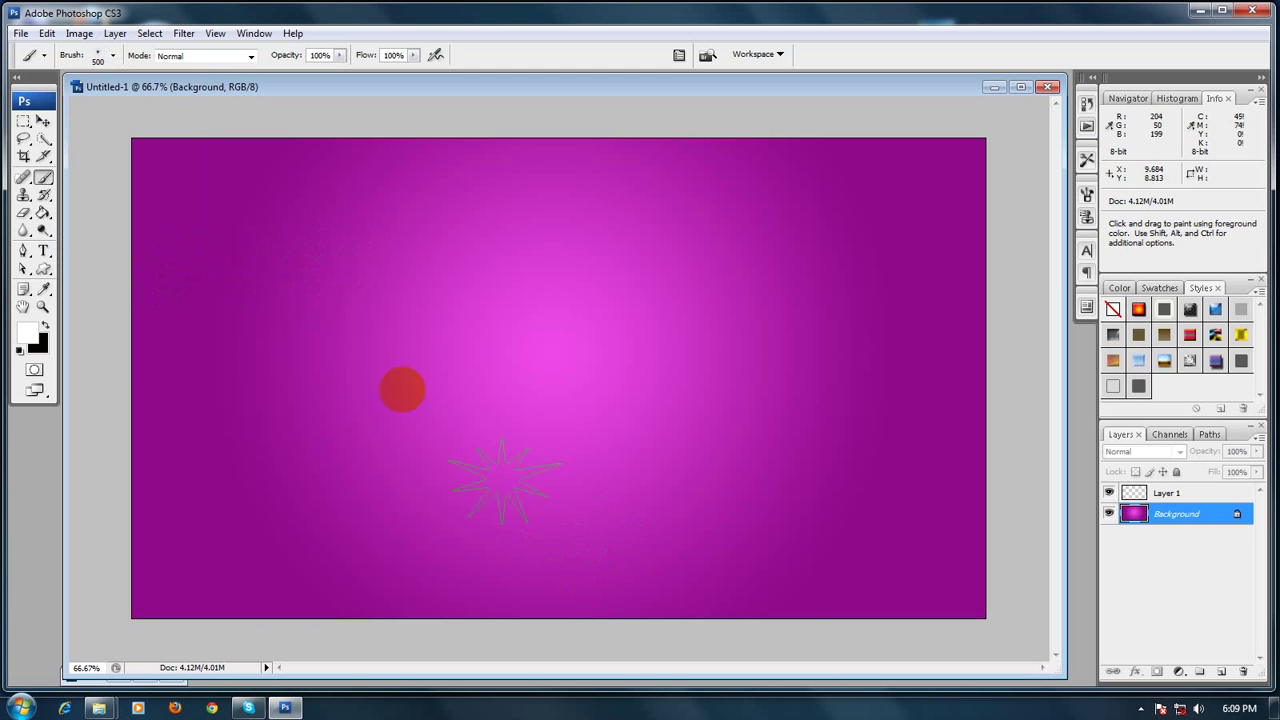
click(404, 364)
key(ctrl)
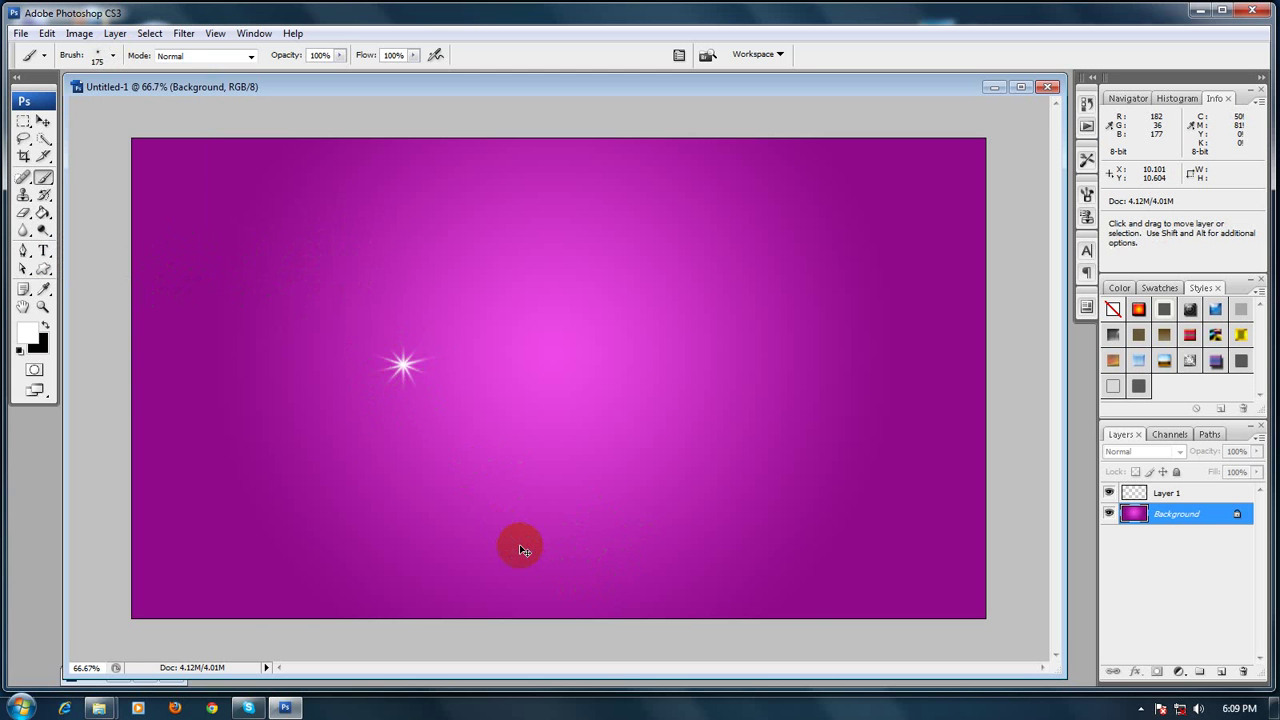
key(ctrl+z)
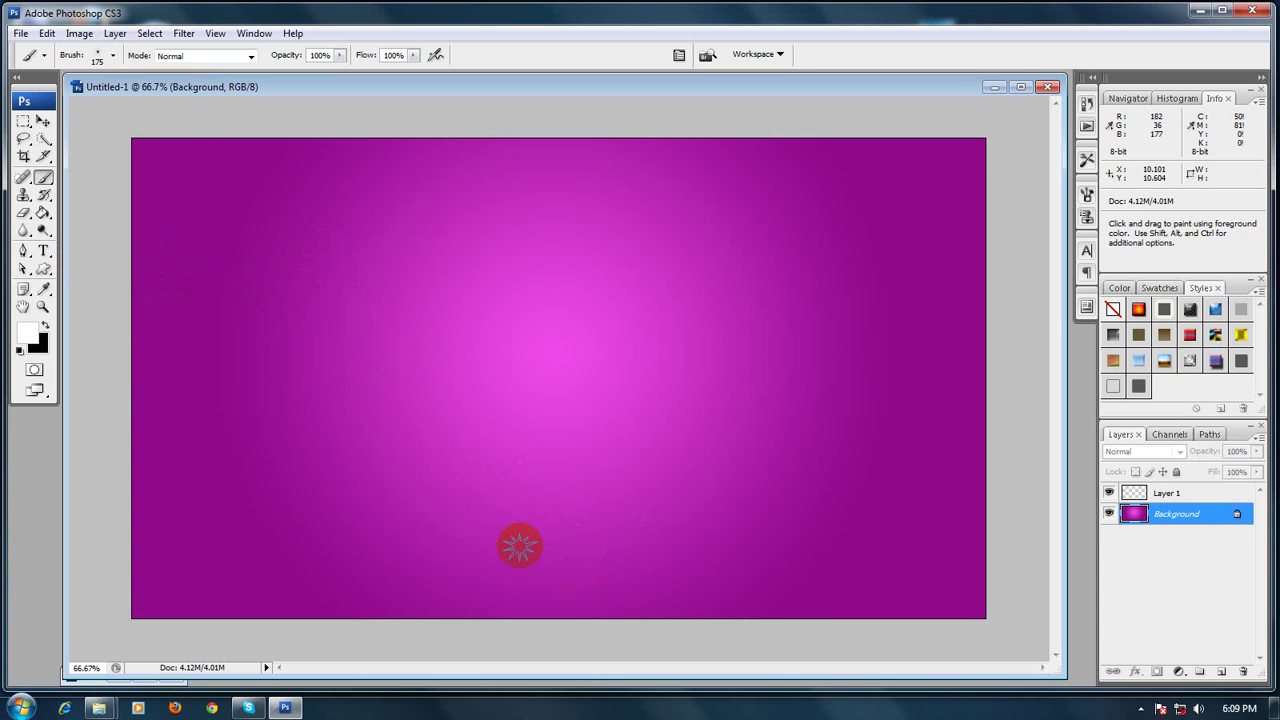
Enable Shape Dynamics, Scattering at 1000% and Other Dynamics with 100% opacity jitter for the starburst brush
click(1087, 196)
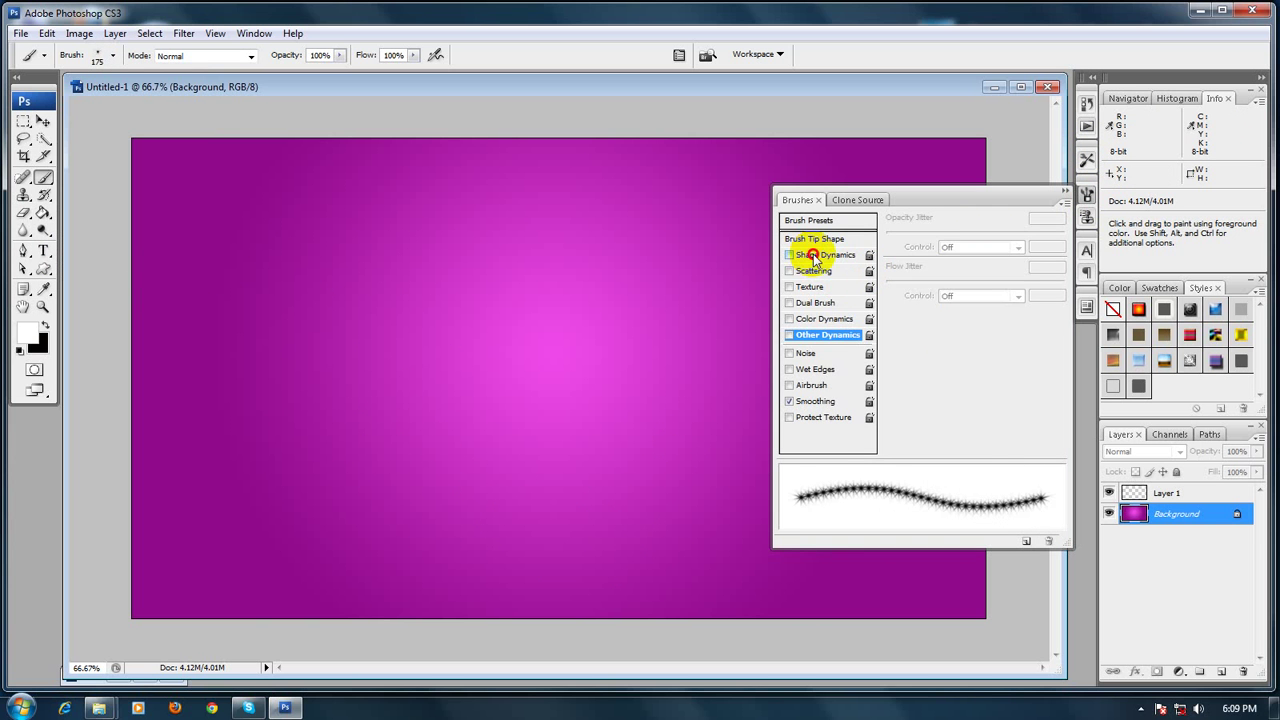
click(813, 256)
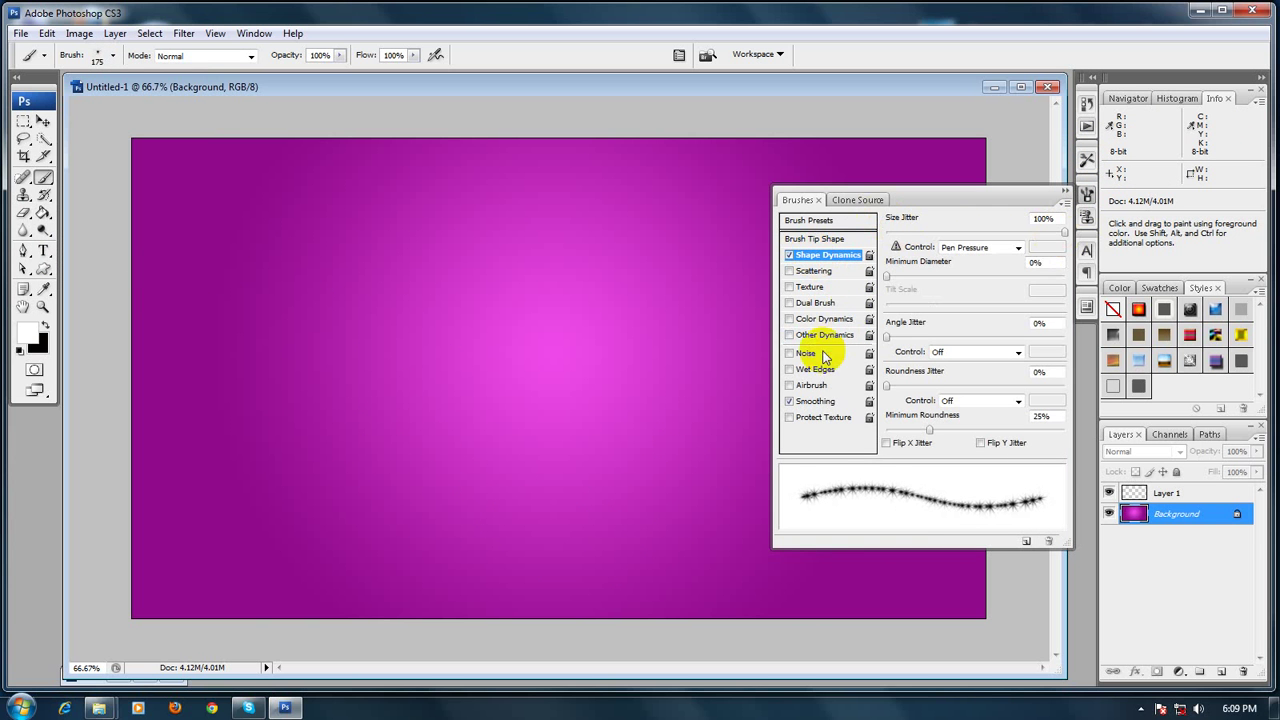
click(815, 271)
drag(887, 233, 1066, 232)
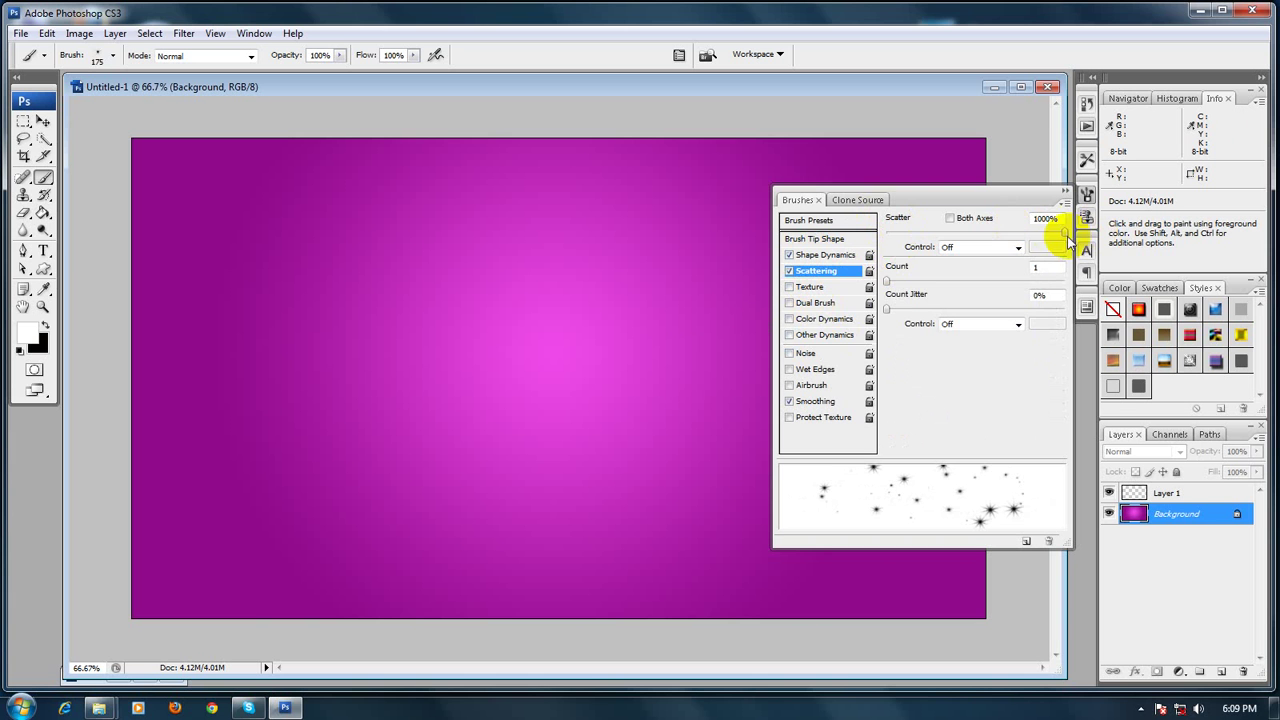
click(825, 335)
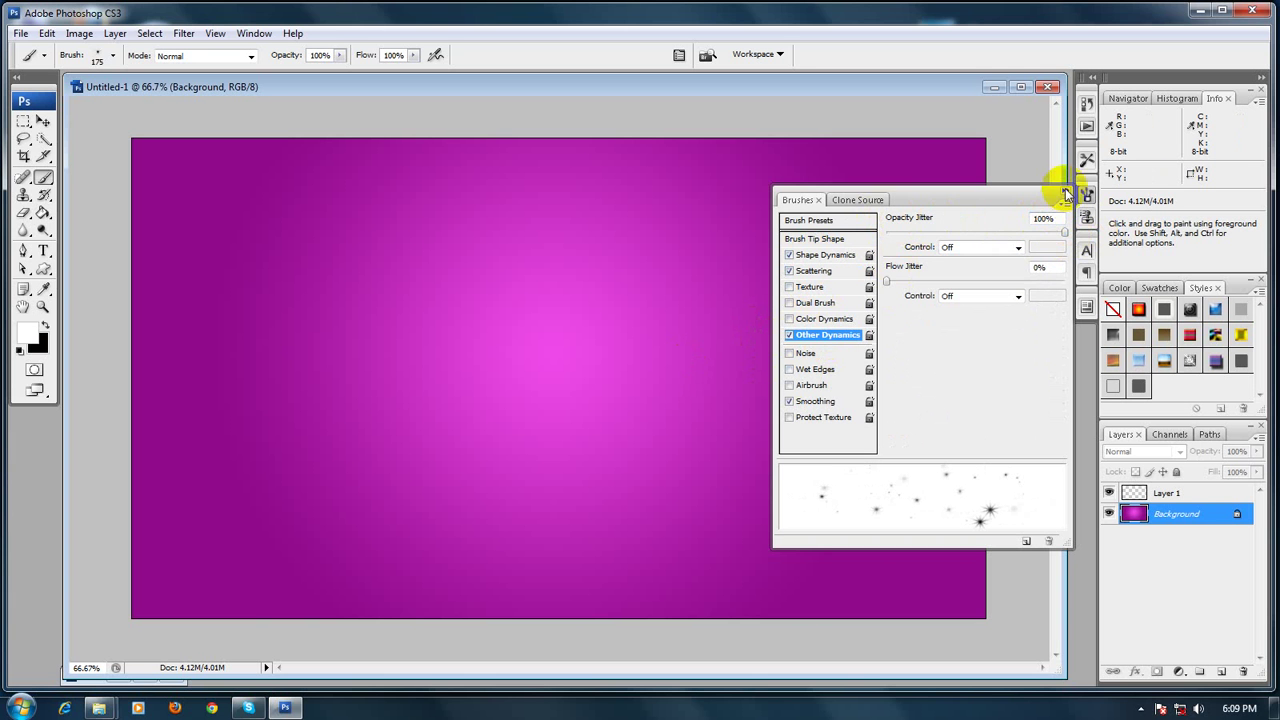
click(1066, 194)
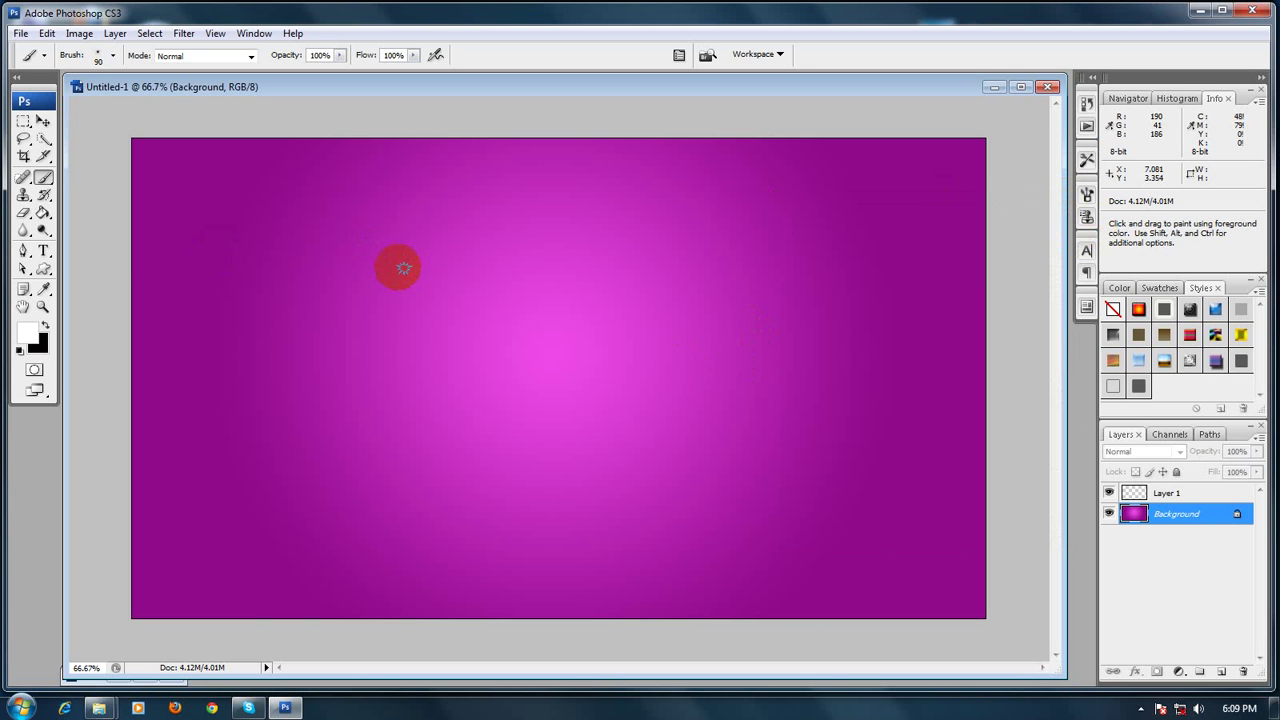
Paint trial strokes of scattered white stars across the purple background with the 90 px starburst brush, and undo all of them
mouse_move(403, 268)
mouse_down()
mouse_move(312, 240)
mouse_move(611, 287)
mouse_move(934, 292)
mouse_up()
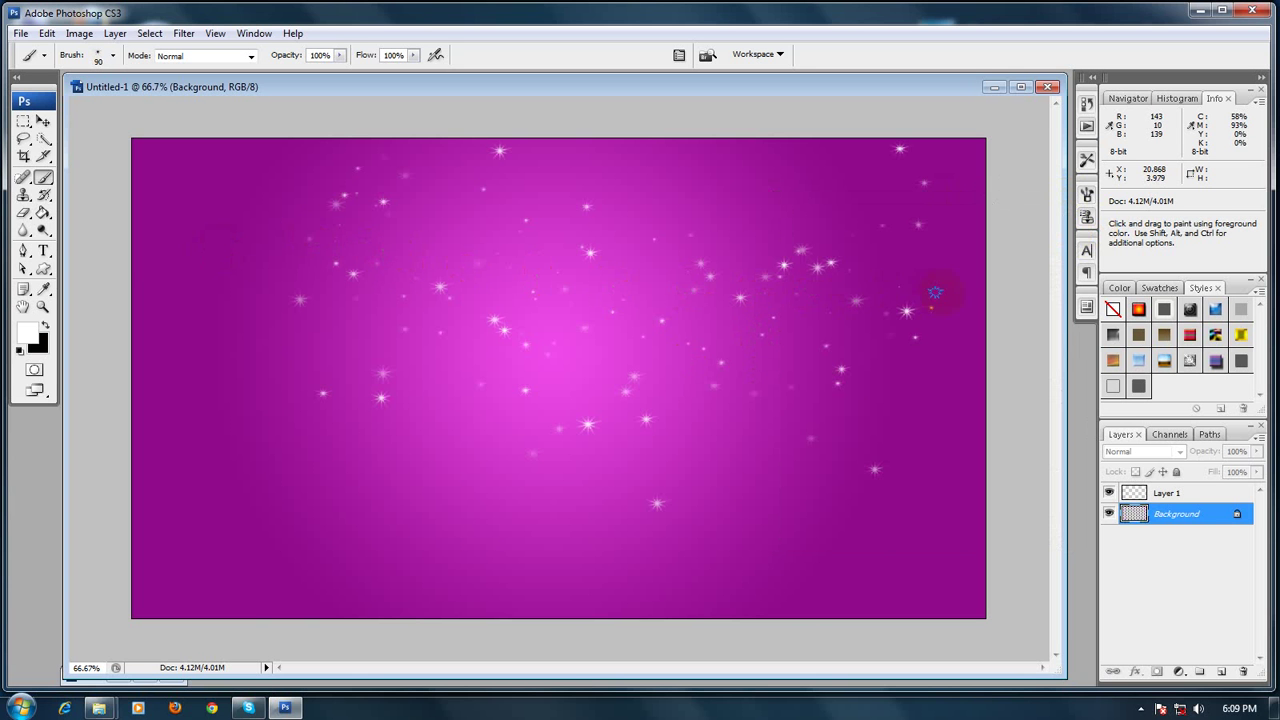
key(ctrl+z)
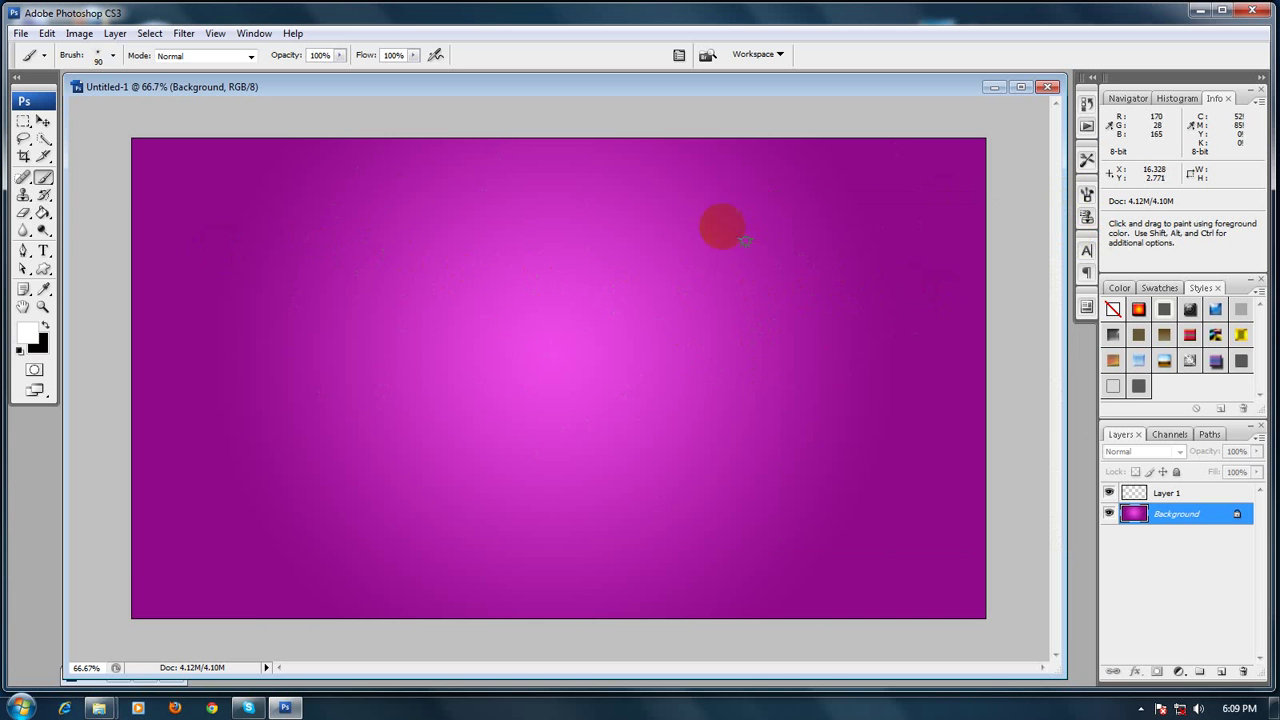
drag(714, 229, 265, 372)
mouse_move(114, 408)
mouse_down()
mouse_move(288, 315)
mouse_move(361, 226)
mouse_move(704, 341)
mouse_move(977, 454)
mouse_move(956, 456)
mouse_move(739, 326)
mouse_move(352, 391)
mouse_move(554, 294)
mouse_move(324, 359)
mouse_move(588, 380)
mouse_move(427, 293)
mouse_move(355, 479)
mouse_move(608, 450)
mouse_move(447, 366)
mouse_move(618, 297)
mouse_up()
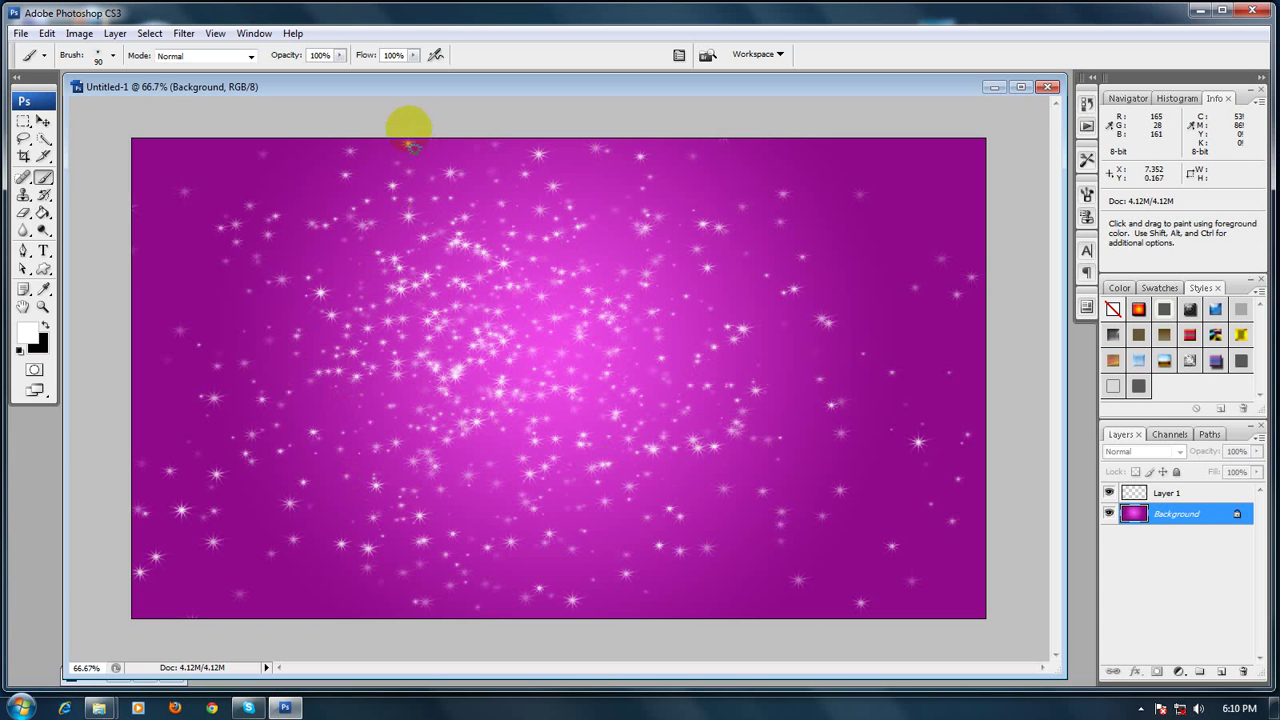
key(ctrl+z)
click(563, 366)
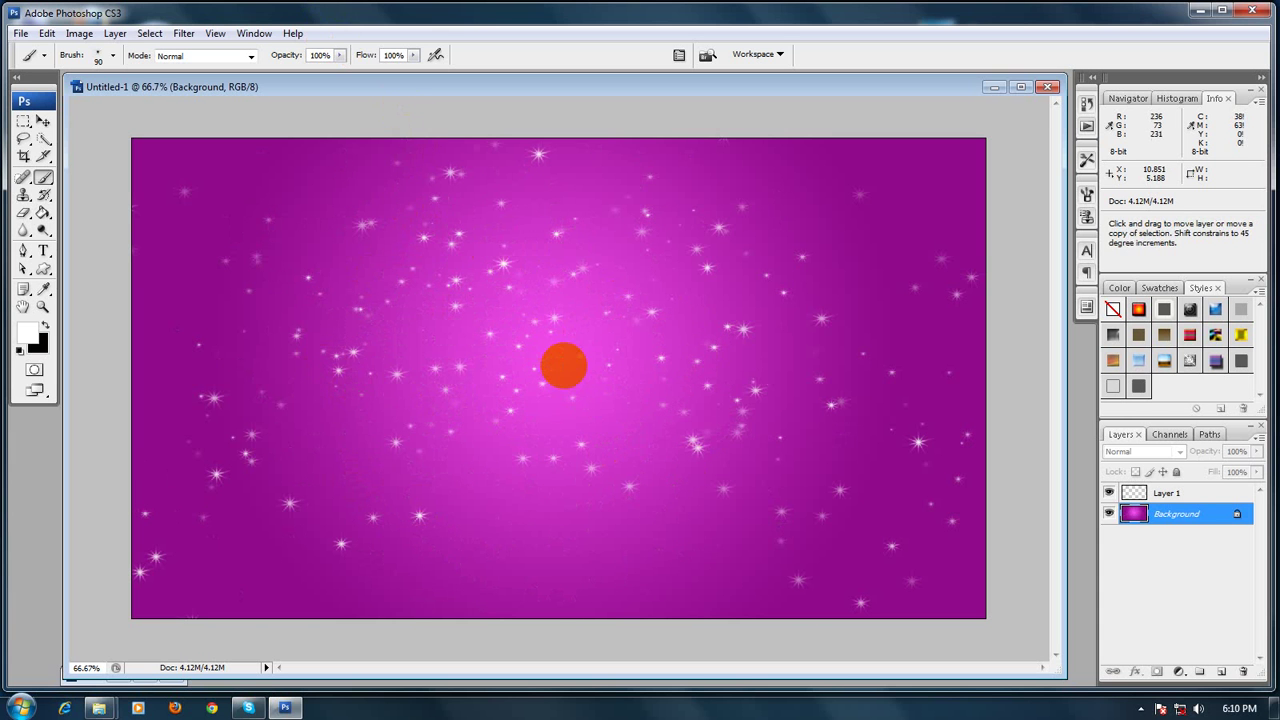
key(ctrl+alt+z)
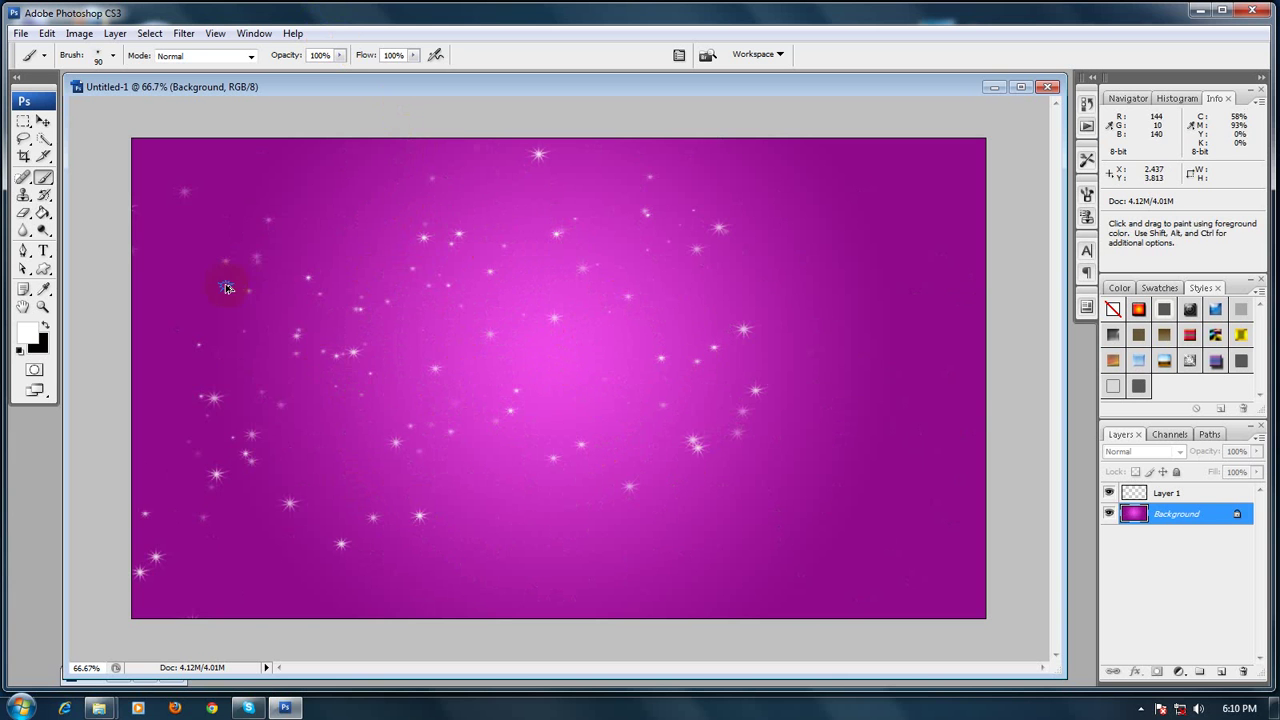
key(ctrl+alt+z)
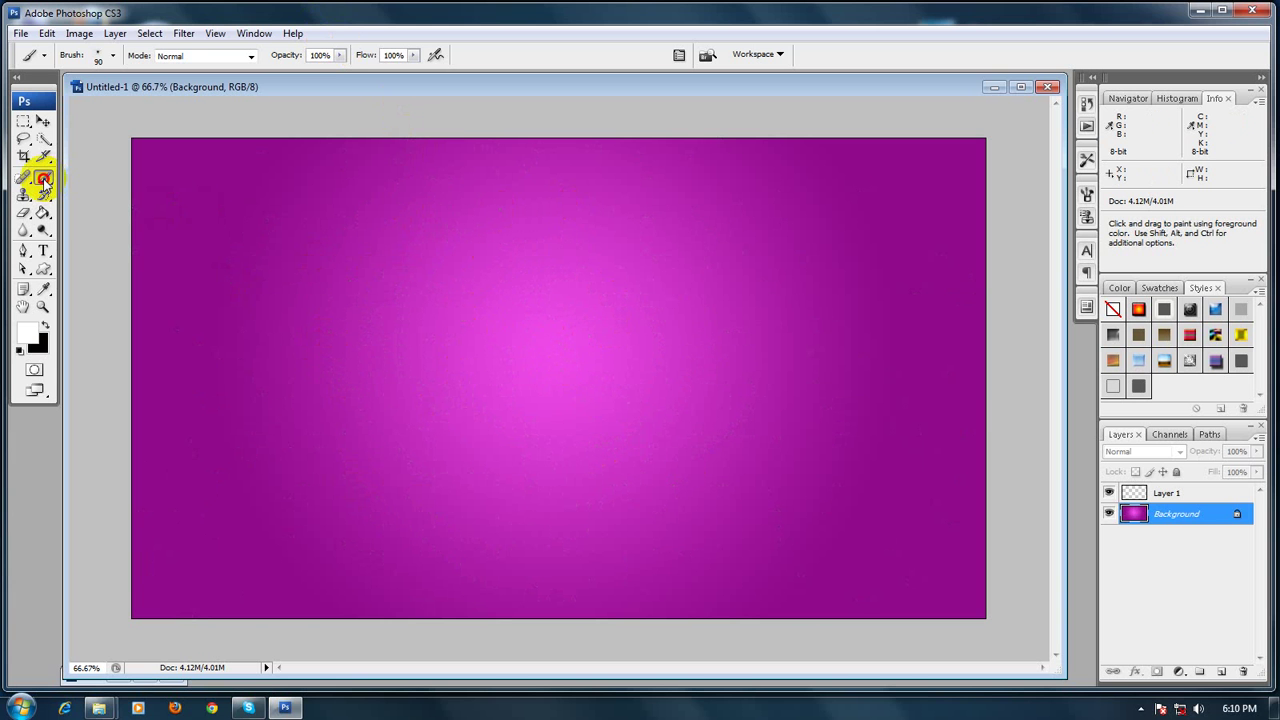
Switch the Brush tool to the soft round 27 px tip with 0% hardness
mouse_move(44, 185)
mouse_down()
mouse_move(198, 190)
mouse_move(116, 180)
mouse_up()
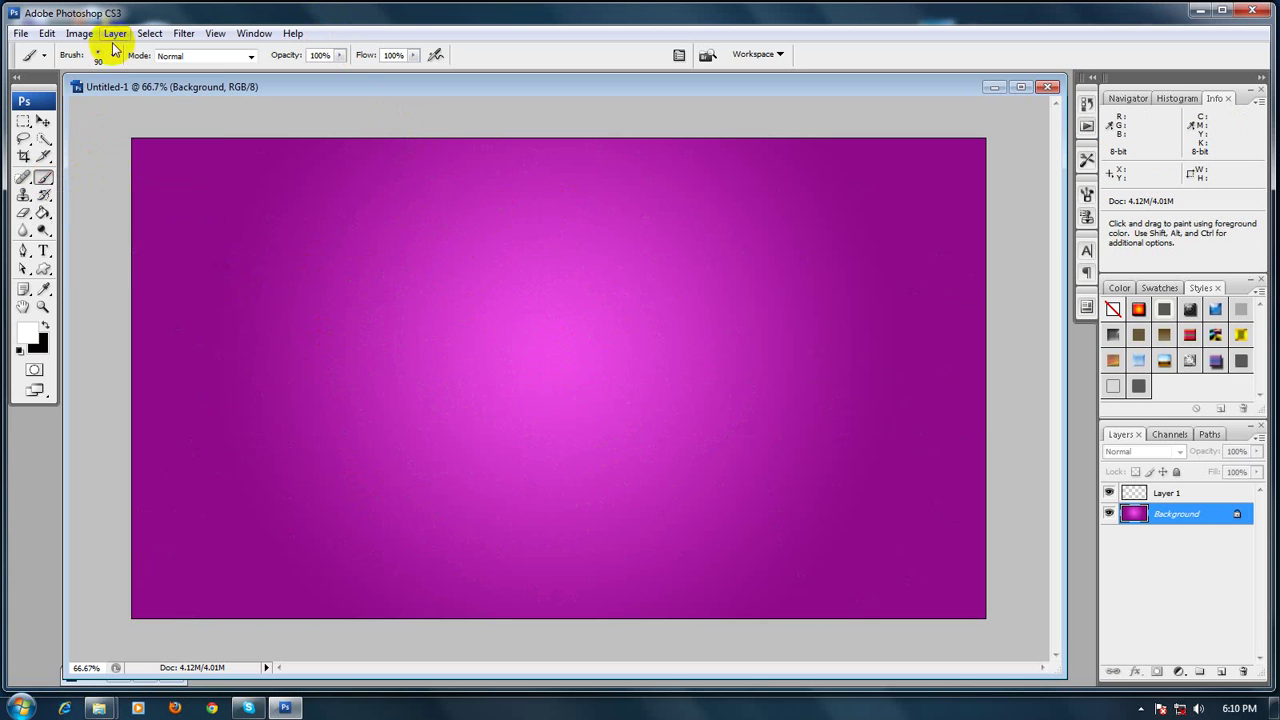
click(112, 55)
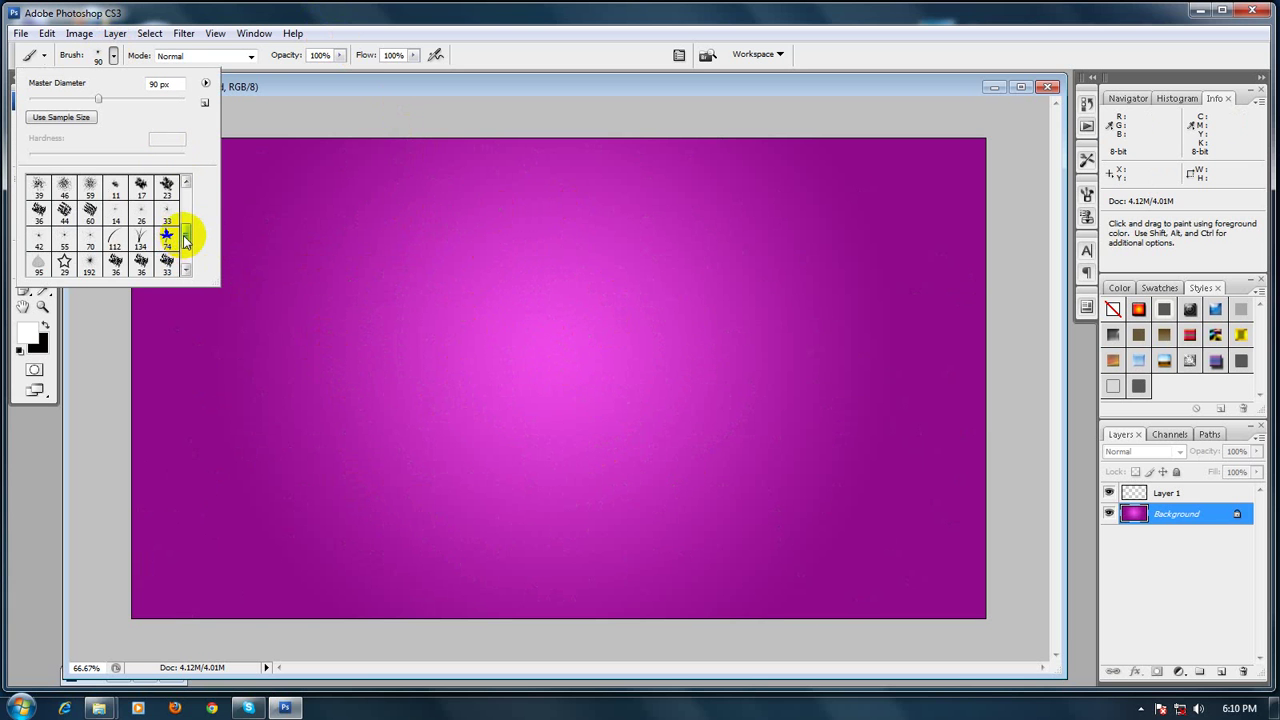
drag(185, 240, 186, 186)
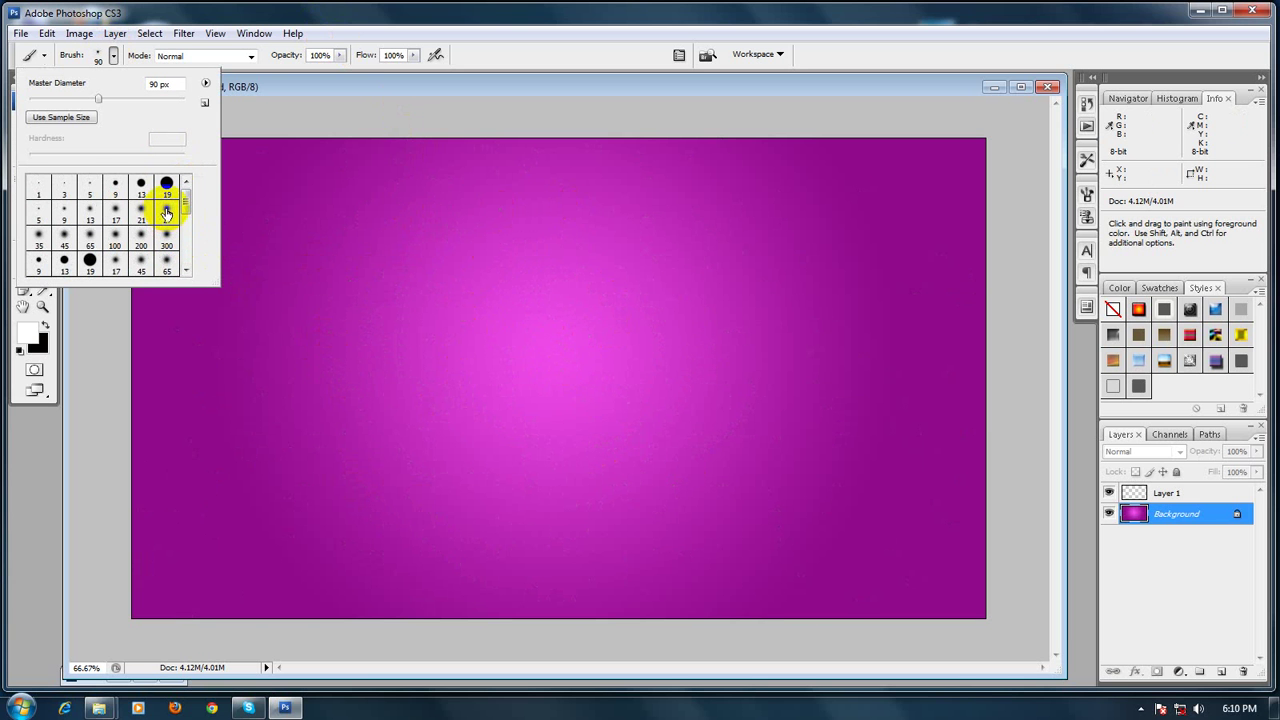
click(167, 212)
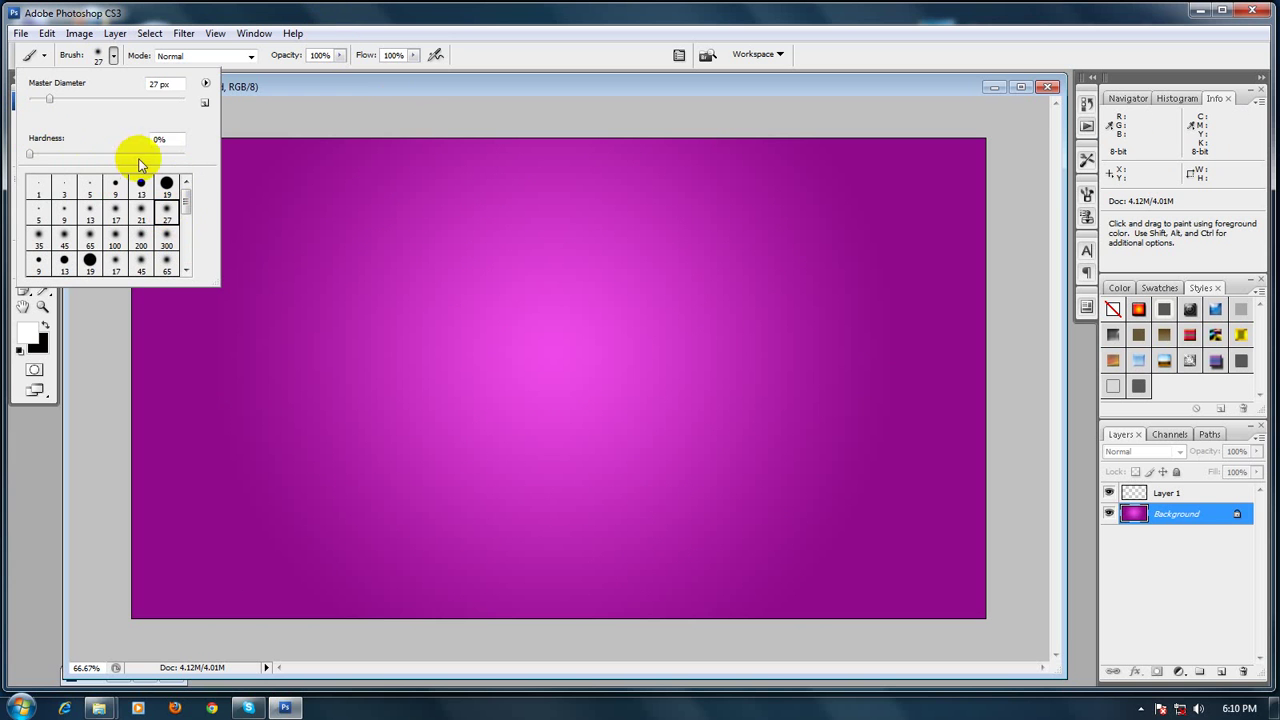
click(533, 294)
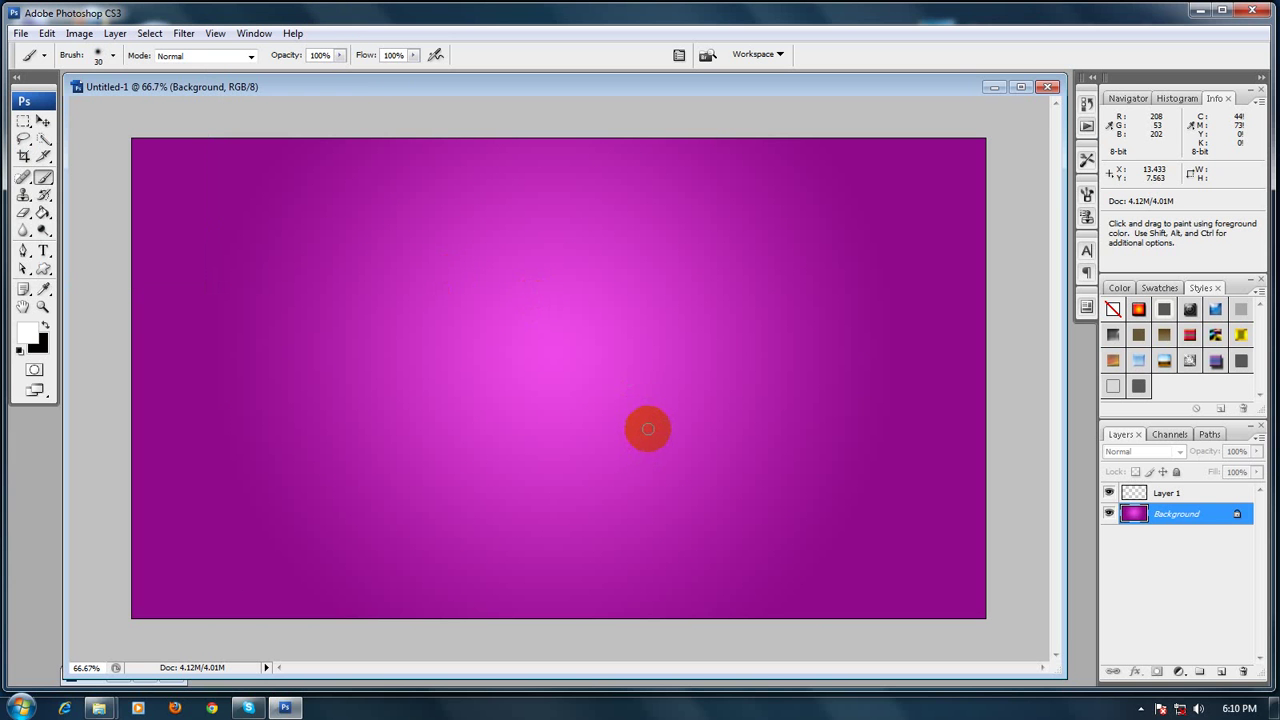
Enlarge the soft round brush to 250 px and make Layer 1 the active layer
key(bracketright)
key(bracketright)
key(bracketright)
key(bracketright)
key(bracketright)
key(bracketright)
key(bracketright)
key(bracketright)
key(bracketright)
key(bracketright)
click(1168, 490)
Try single soft white glow dabs on Layer 1 at 100% and 51% brush opacity, undoing each one
click(550, 323)
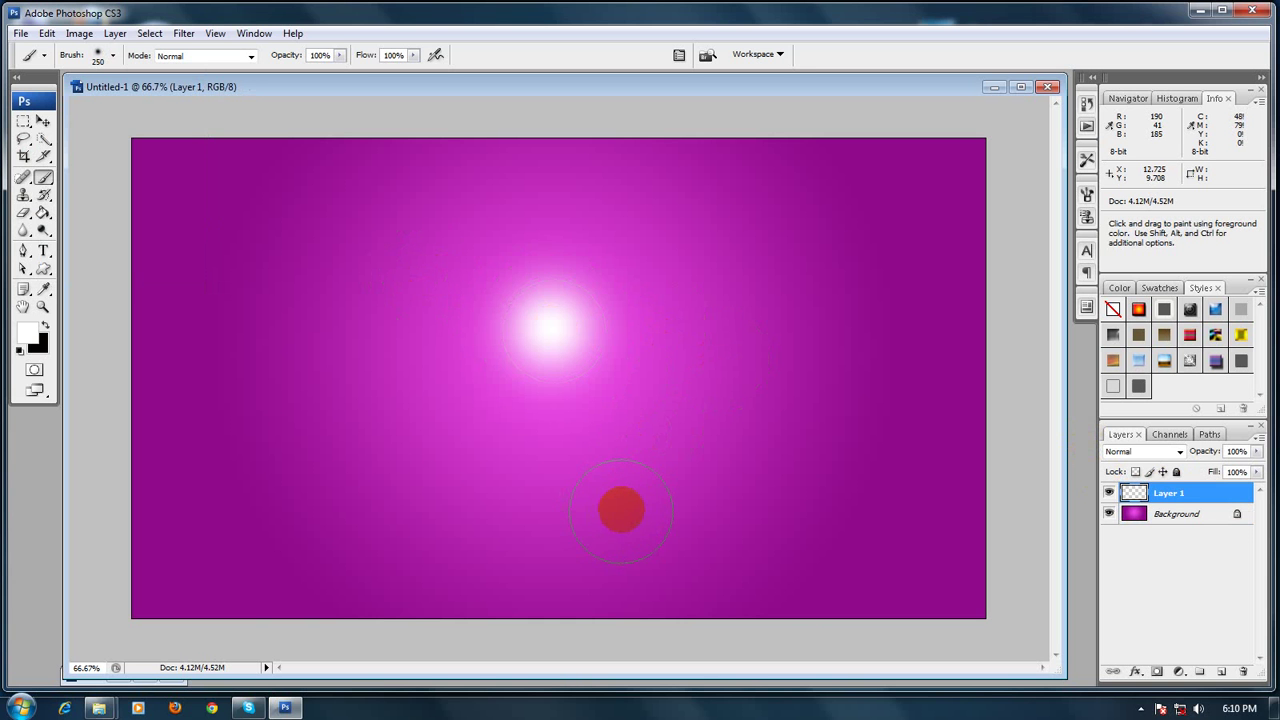
key(ctrl+z)
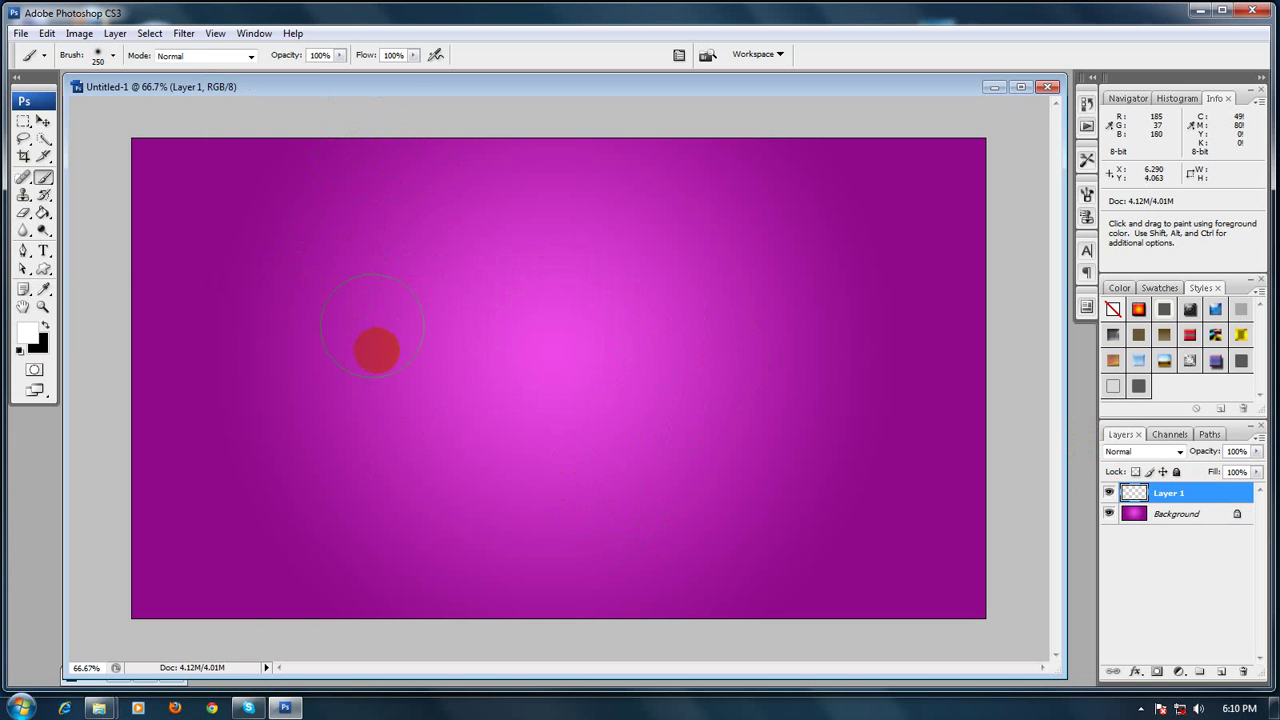
drag(342, 55, 297, 63)
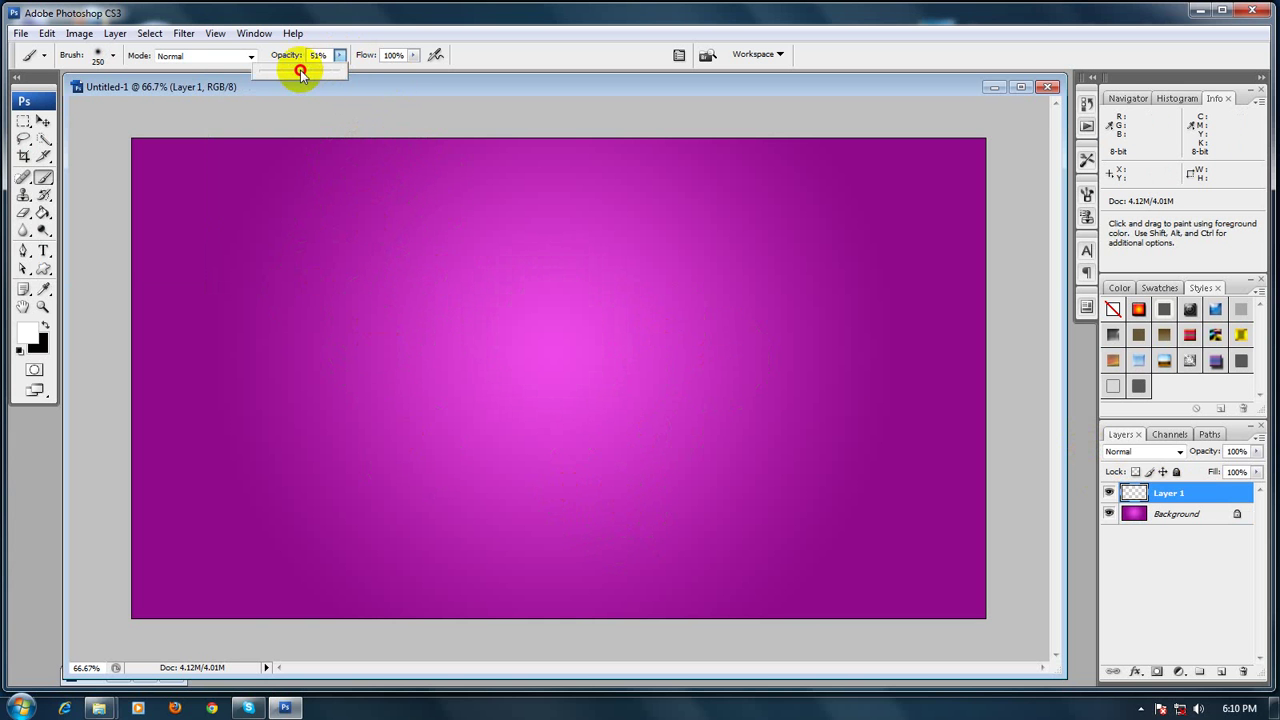
click(420, 317)
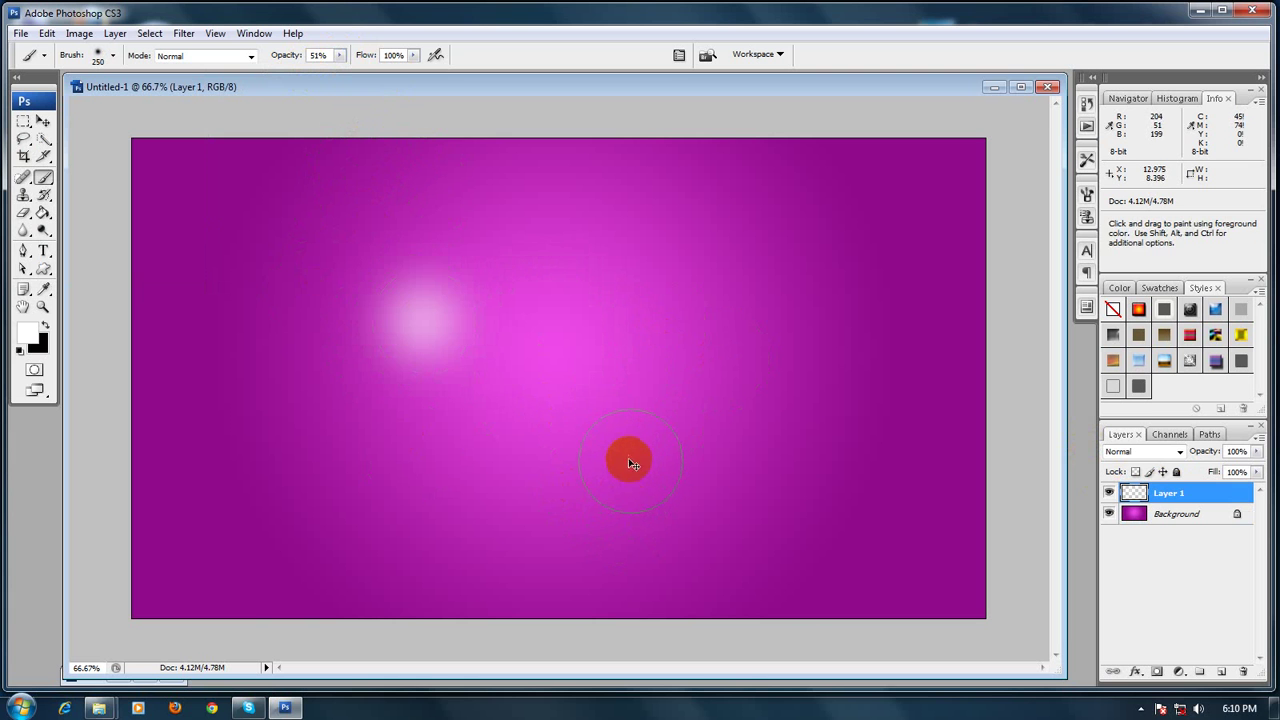
key(ctrl+z)
Set the brush opacity to 83% and paint one soft white glow slightly above the canvas centre on Layer 1
click(340, 55)
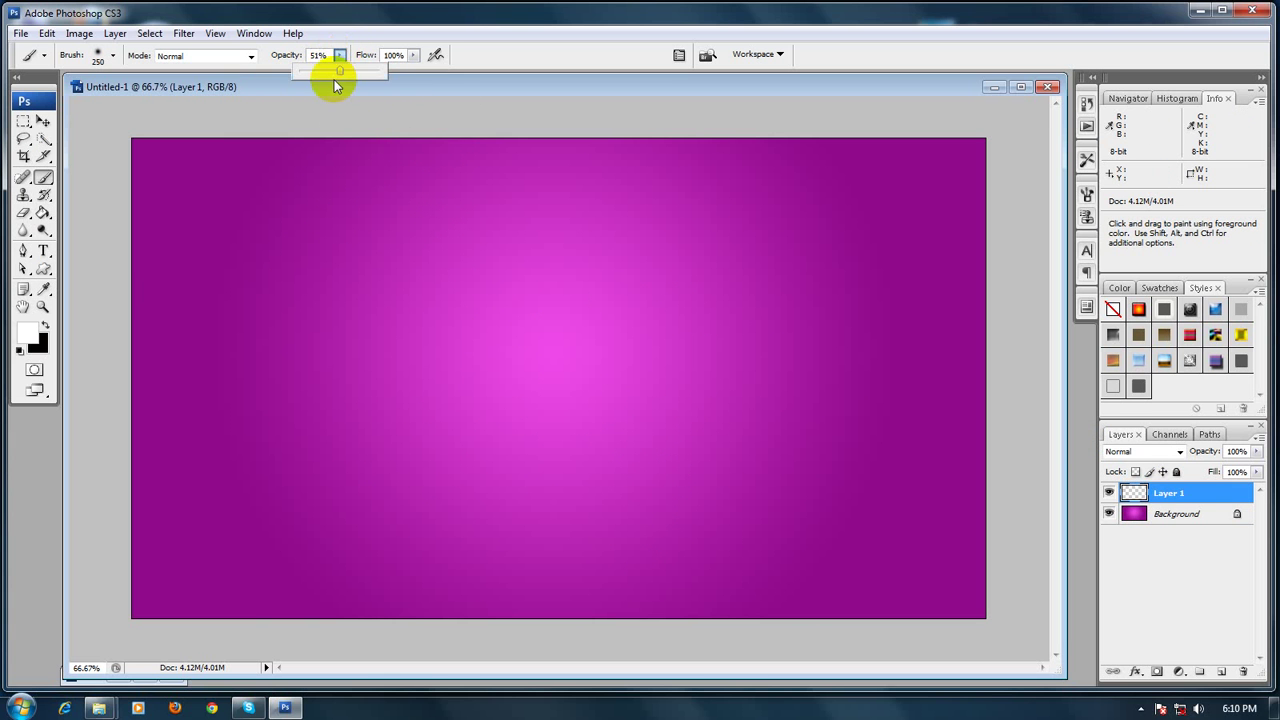
drag(337, 71, 365, 68)
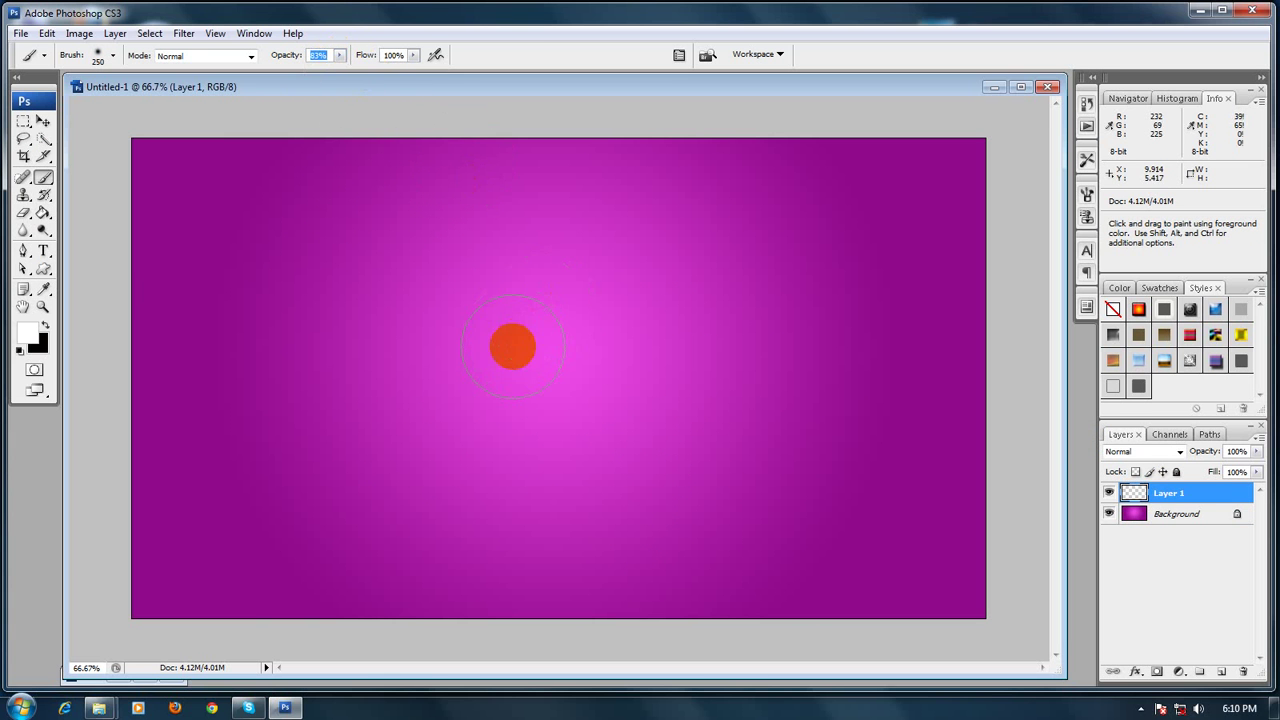
click(511, 317)
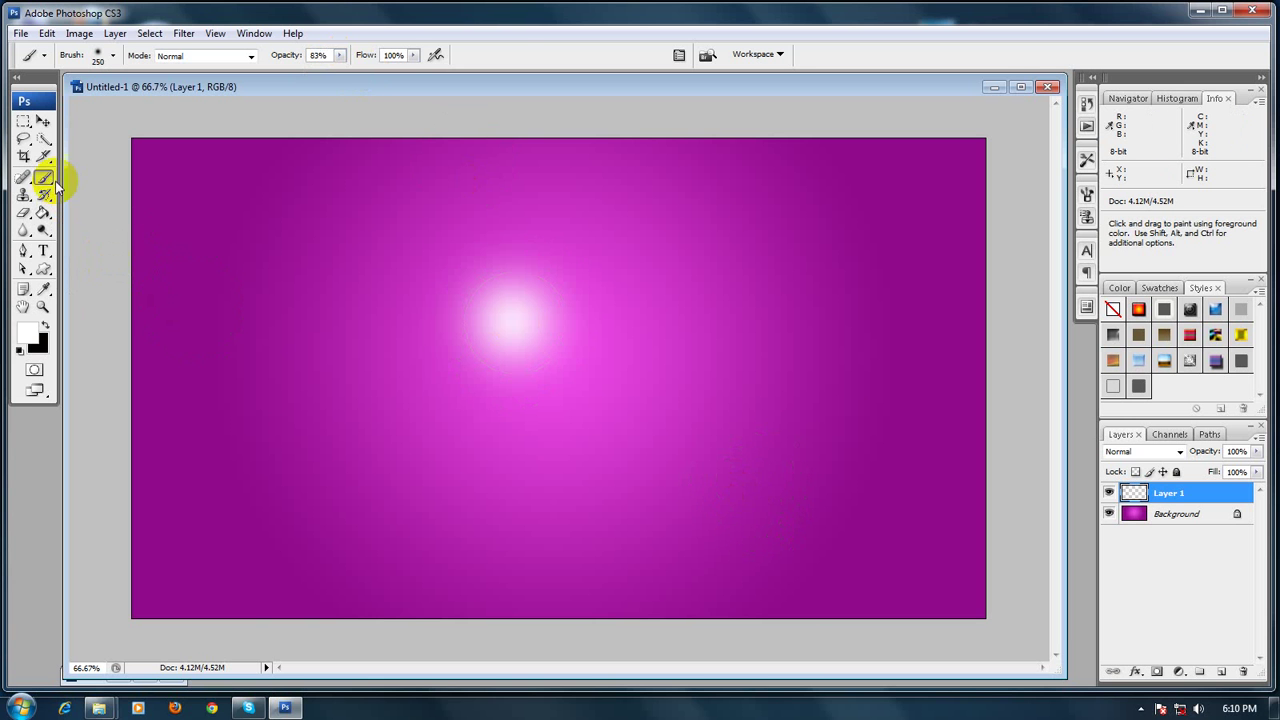
Move the white glow on Layer 1 slightly up and left, placing it above and left of the canvas centre
click(43, 121)
mouse_move(523, 305)
mouse_down()
mouse_move(649, 383)
mouse_move(417, 277)
mouse_move(619, 280)
mouse_move(460, 280)
mouse_up()
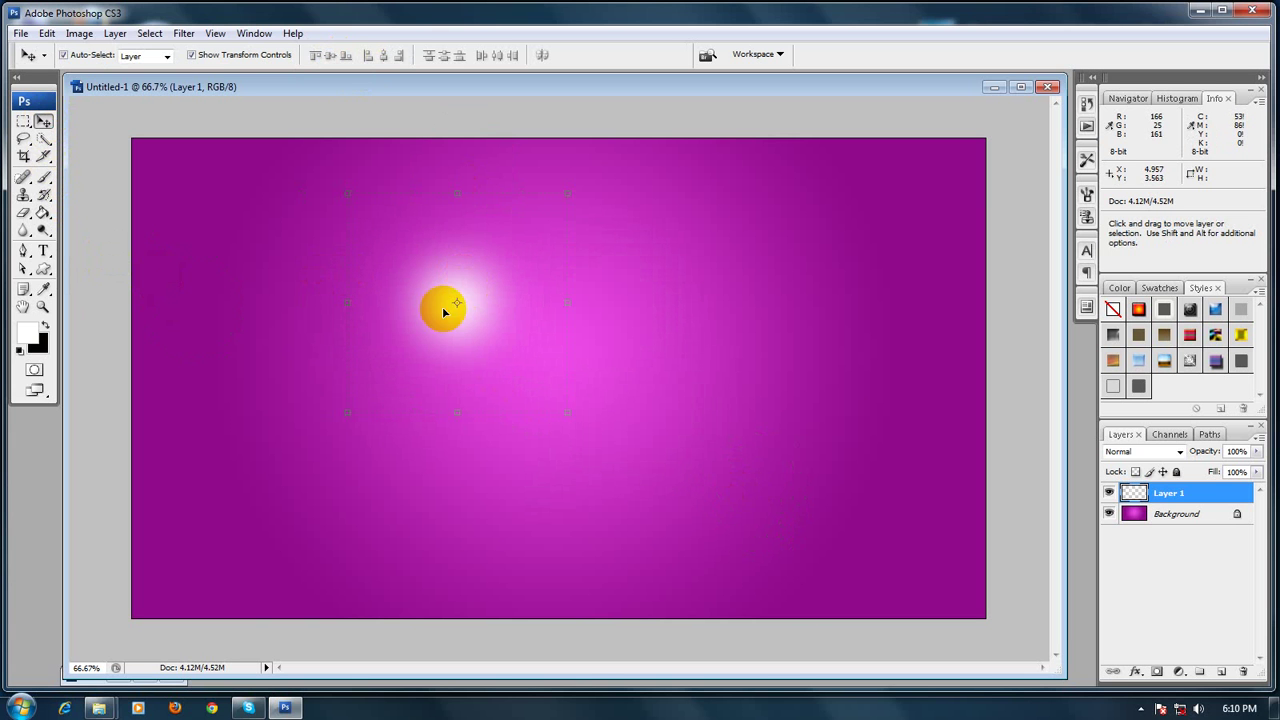
click(544, 322)
drag(529, 303, 500, 274)
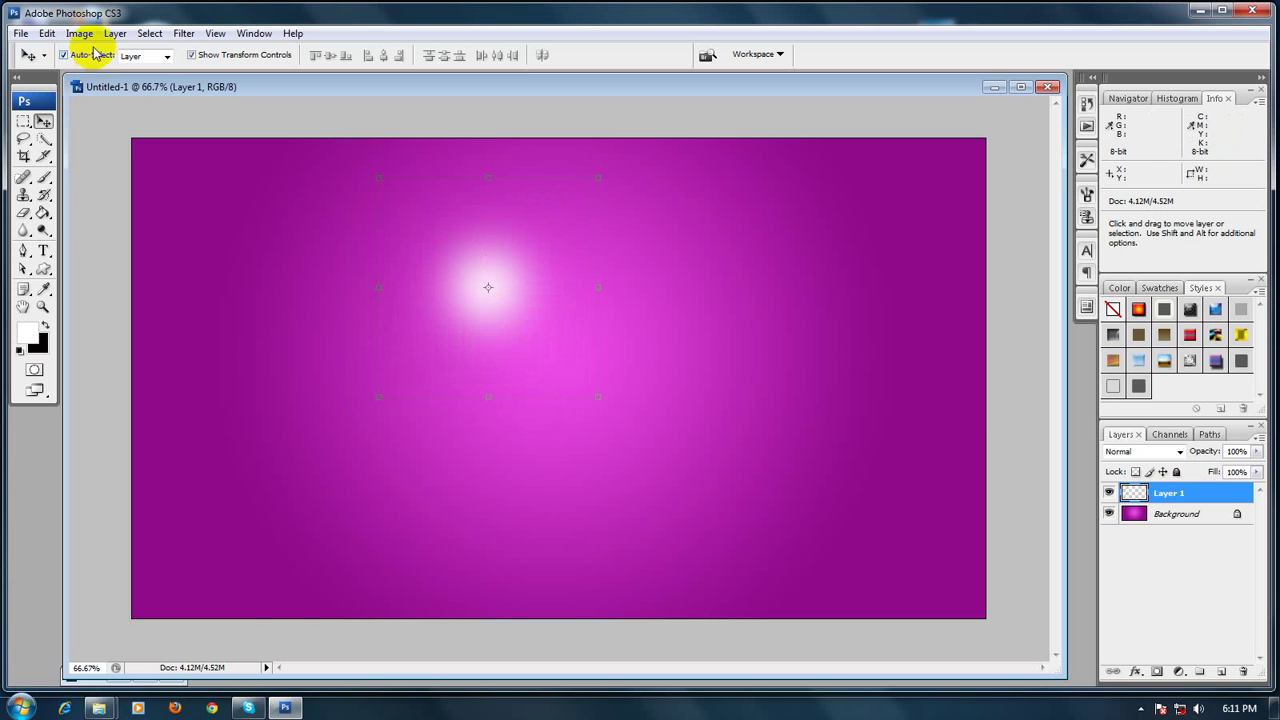